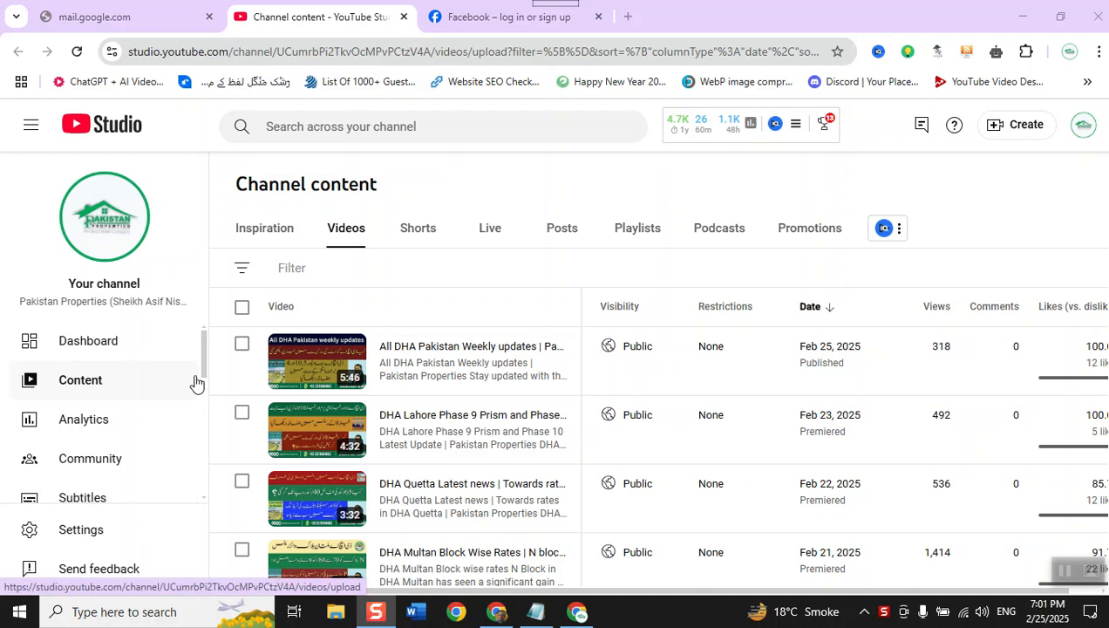
- Go to the channel subtitles page and open the upload defaults in the channel settings
drag(200, 356, 201, 360)
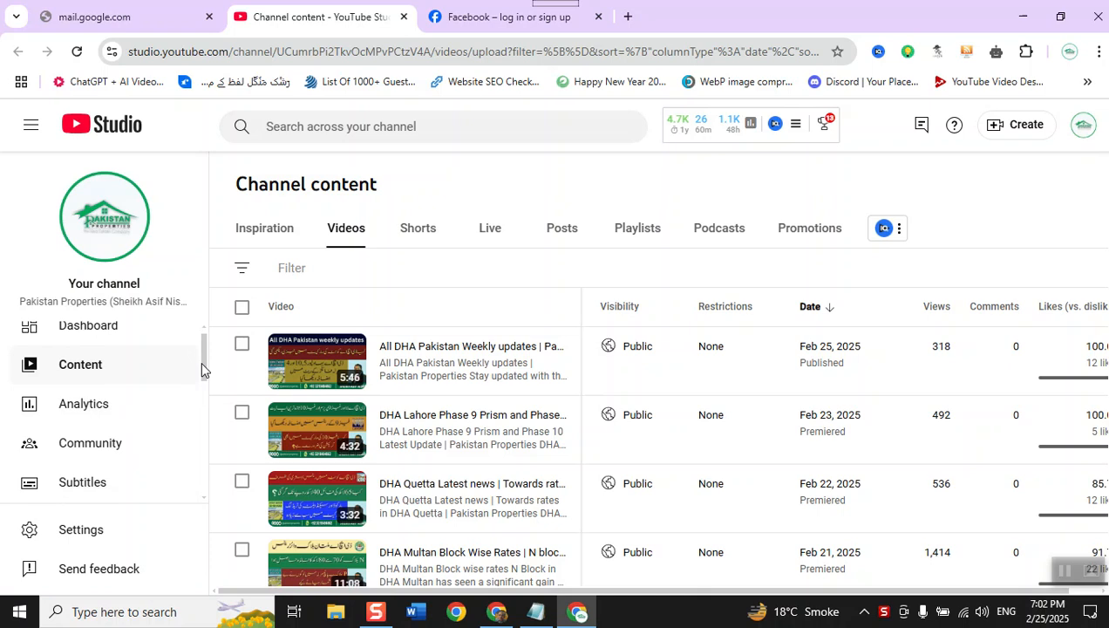
click(101, 486)
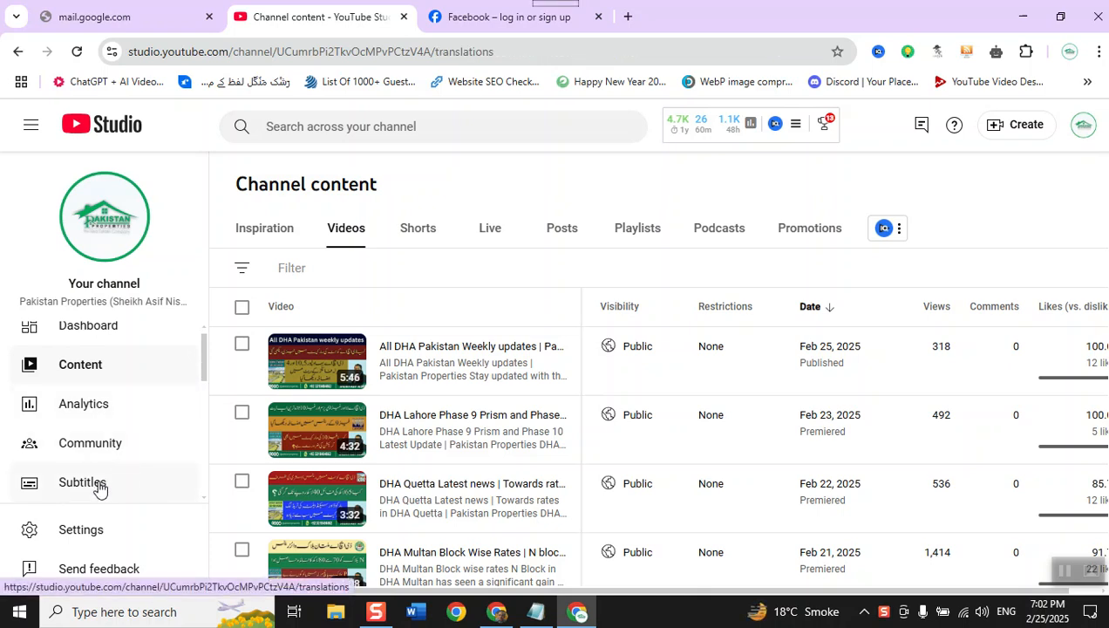
click(83, 532)
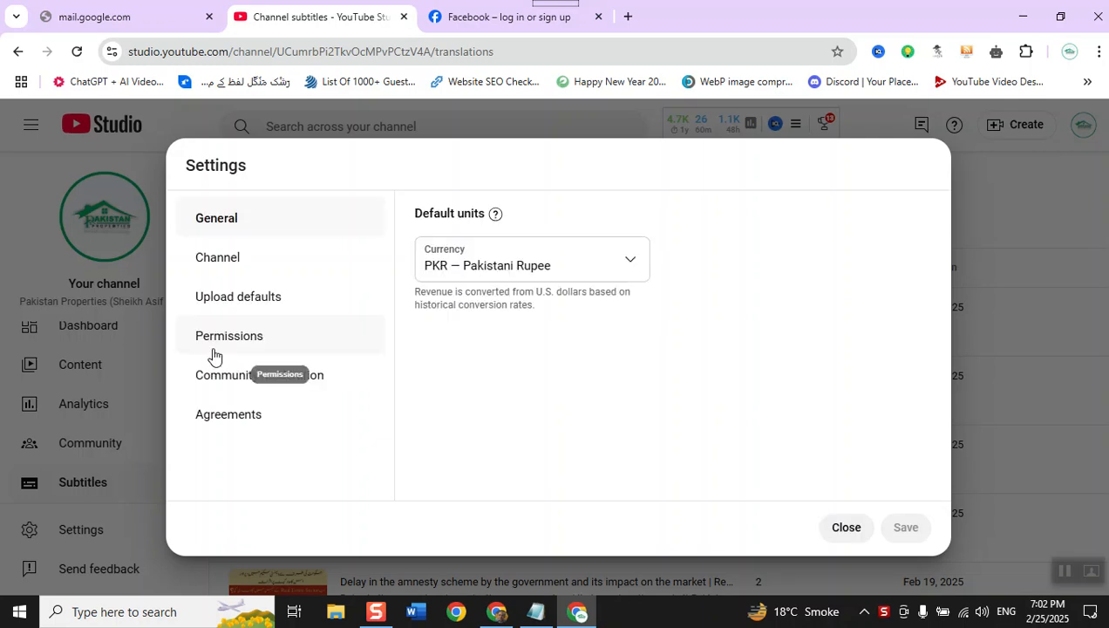
click(245, 300)
- Review the basic info upload defaults, including title, description, visibility and tags, and glance at the advanced settings
scroll(584, 390, down, 2)
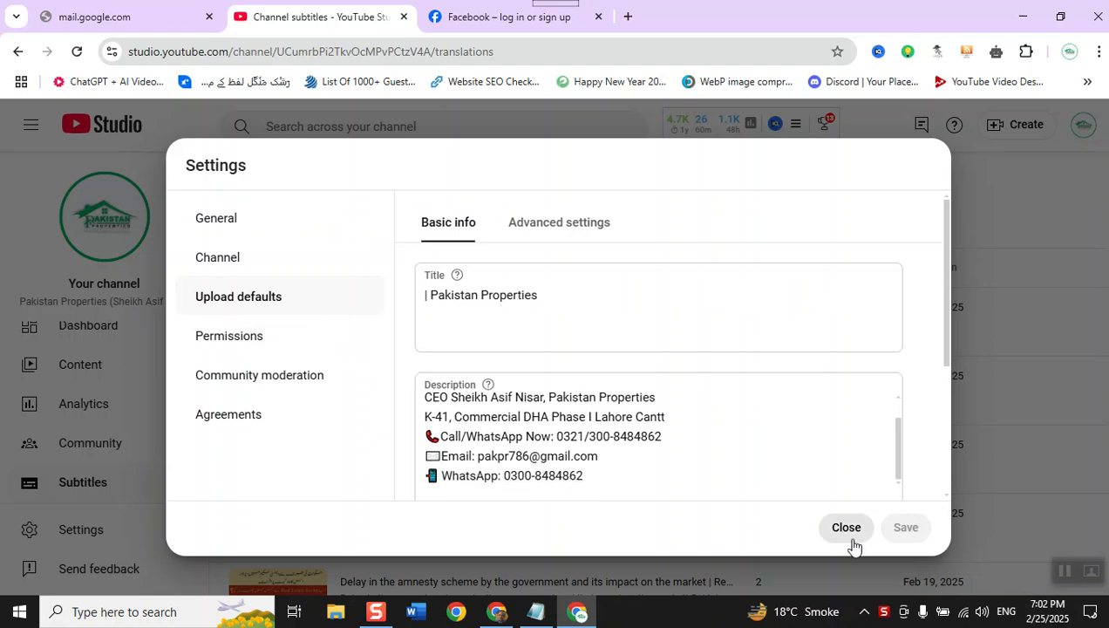
click(589, 229)
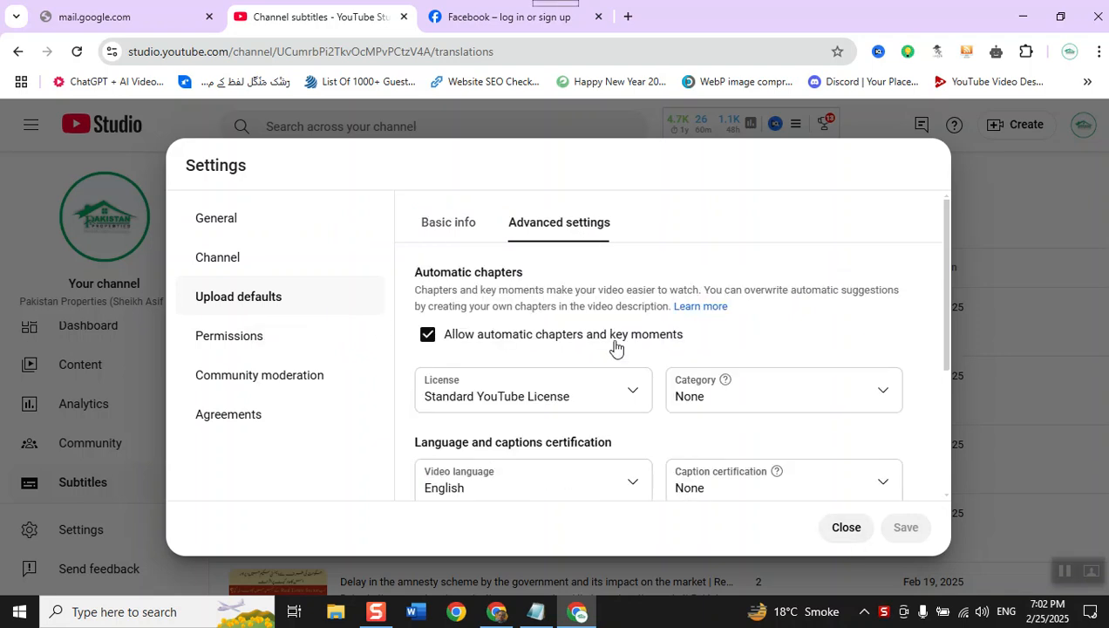
click(459, 216)
scroll(504, 395, down, 2)
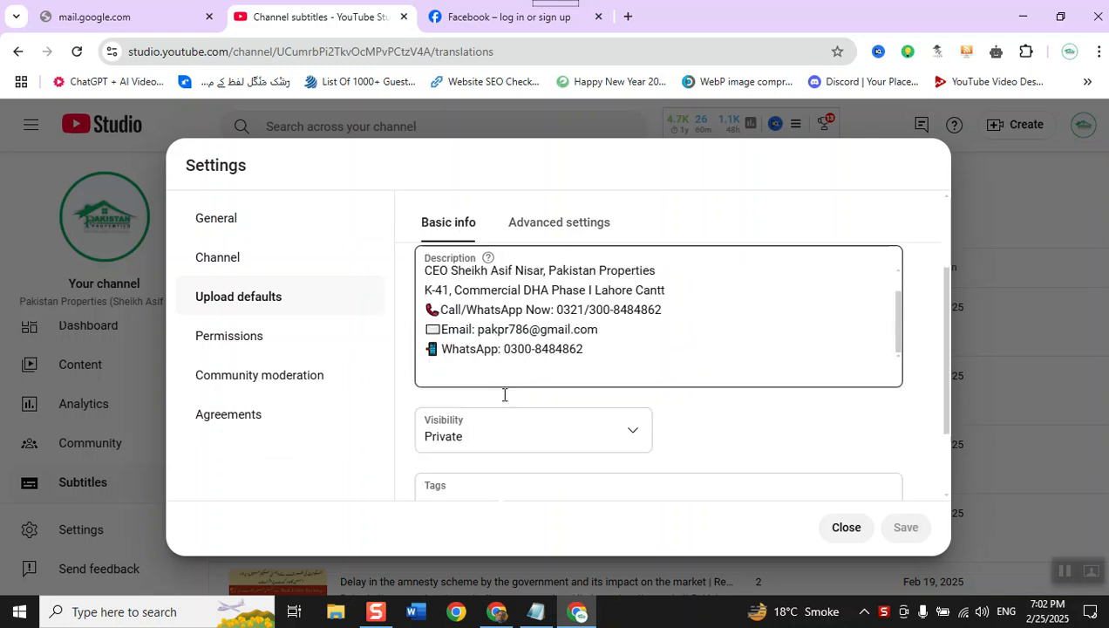
scroll(503, 395, down, 2)
scroll(505, 395, up, 4)
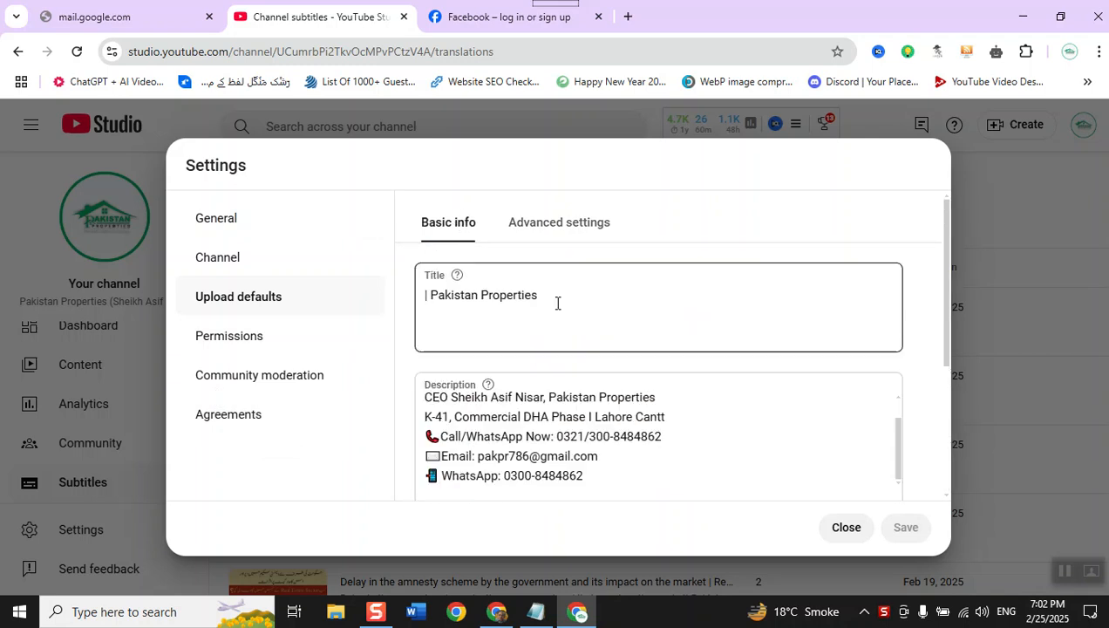
- Examine the video category choices in the advanced upload defaults without selecting one
click(571, 233)
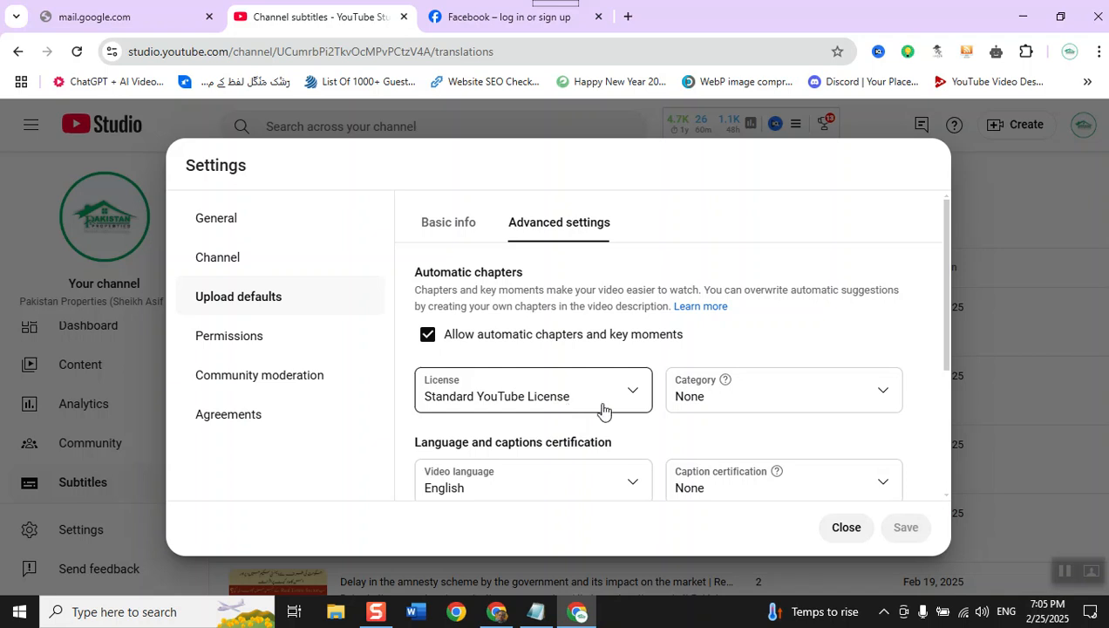
click(726, 394)
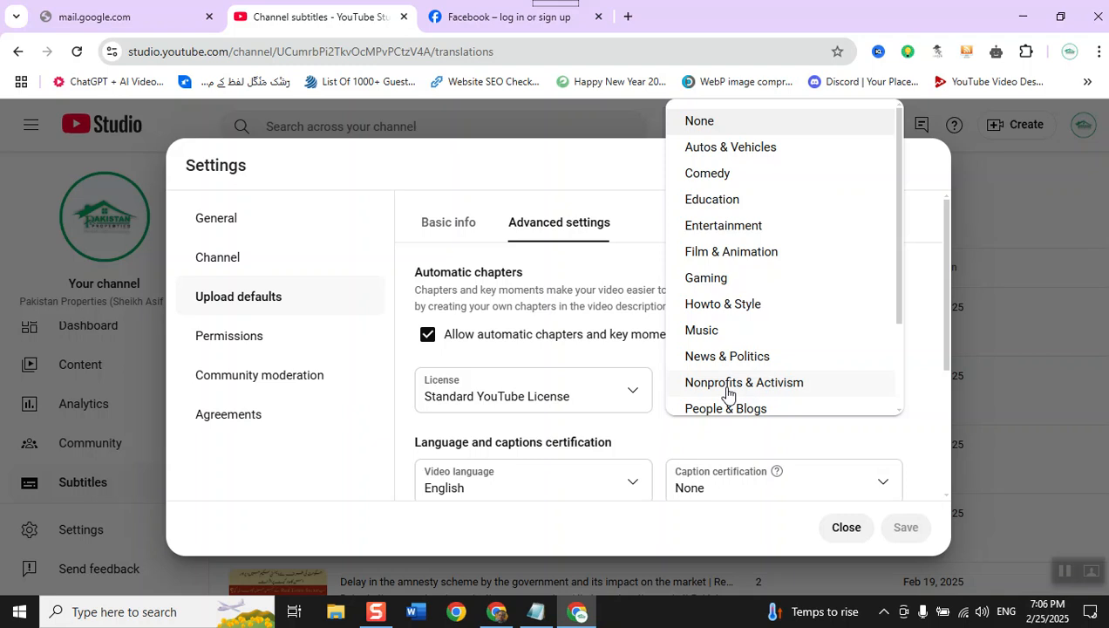
scroll(727, 394, down, 3)
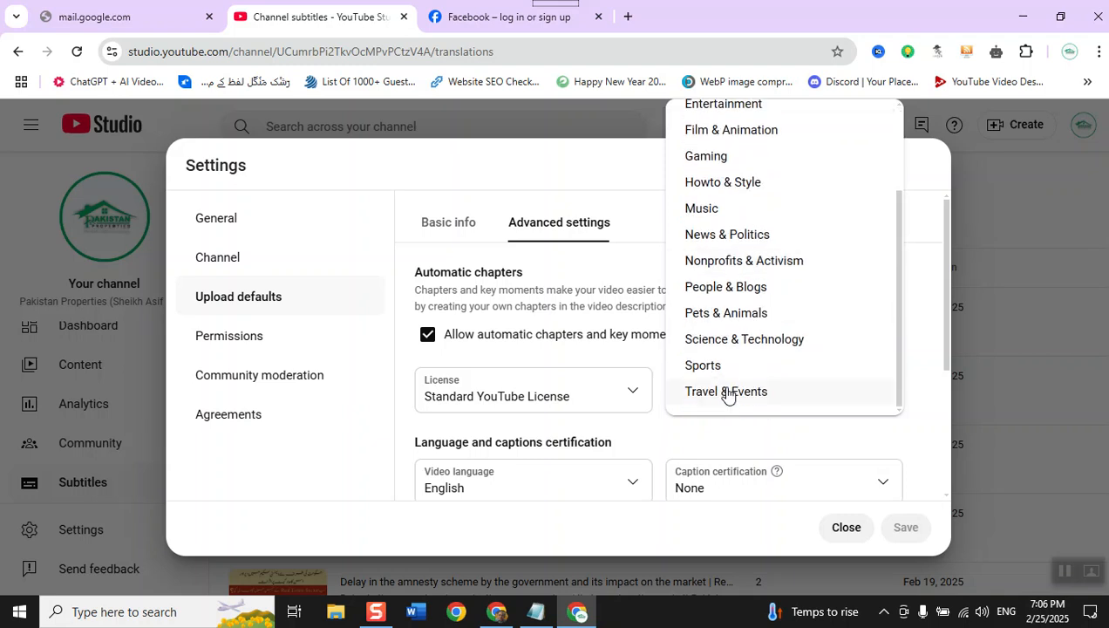
scroll(727, 394, up, 3)
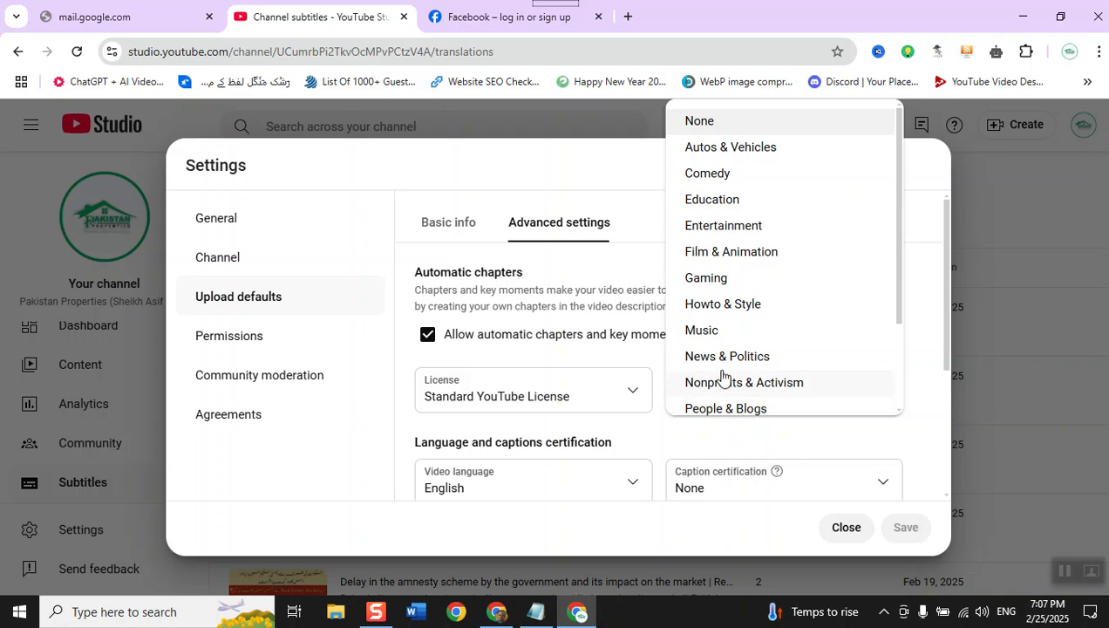
scroll(725, 327, down, 3)
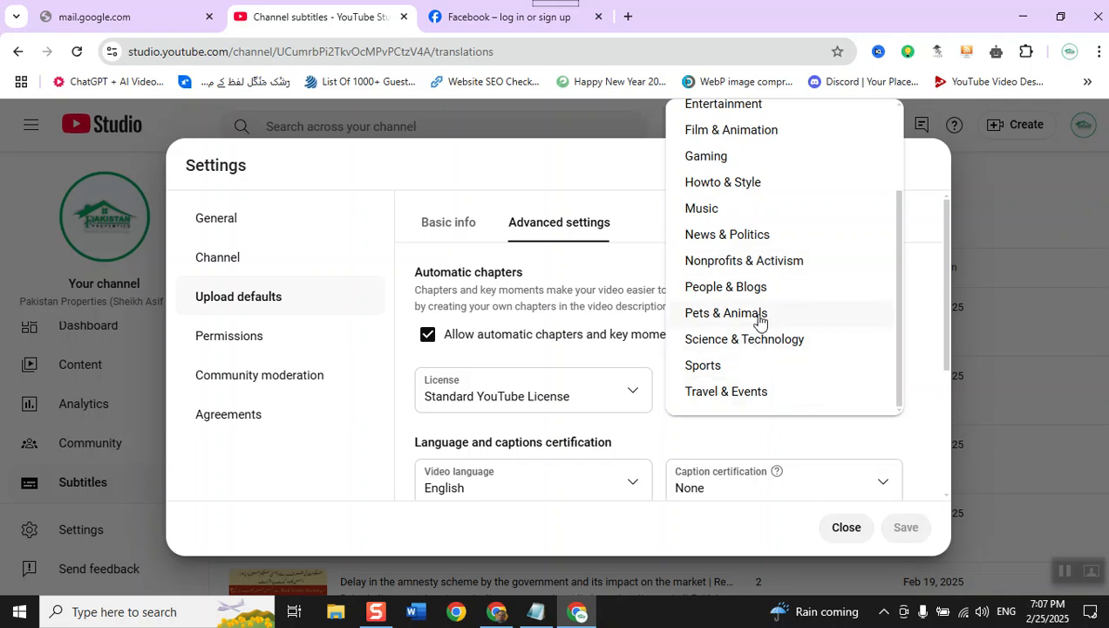
scroll(758, 321, up, 2)
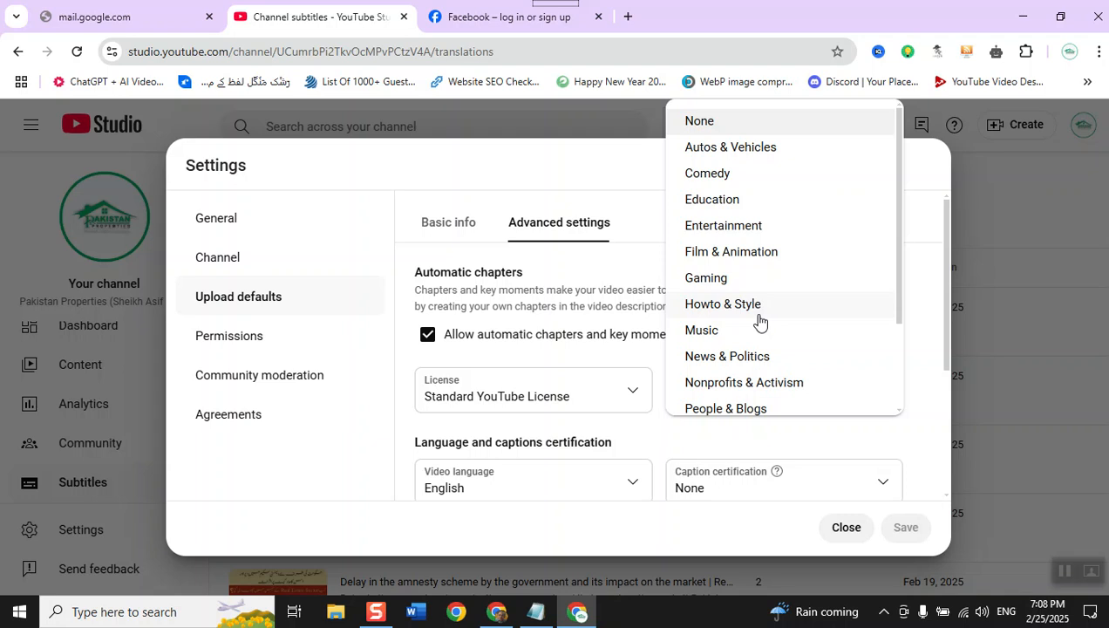
key(Escape)
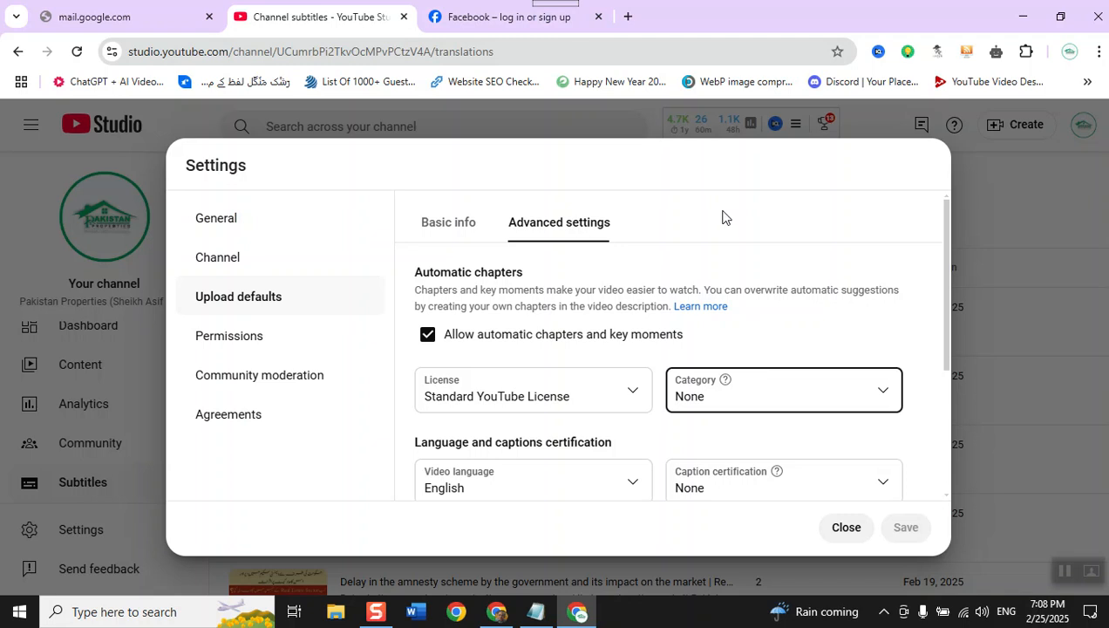
- Check the language and captions certification defaults and view the available video language choices
scroll(558, 471, down, 1)
scroll(558, 471, down, 1)
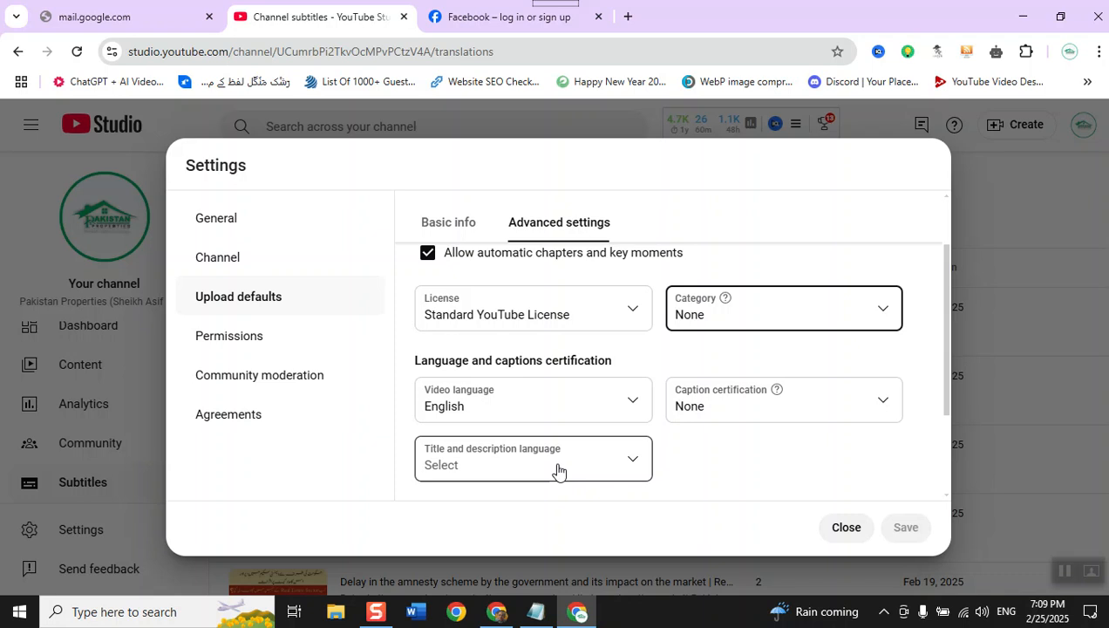
click(500, 410)
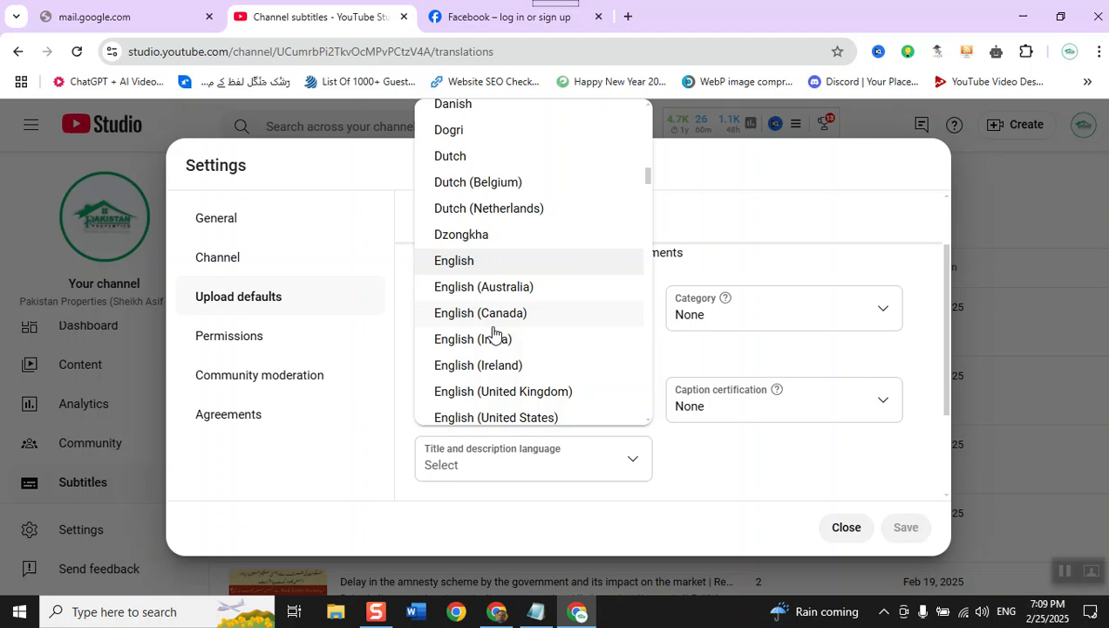
click(786, 446)
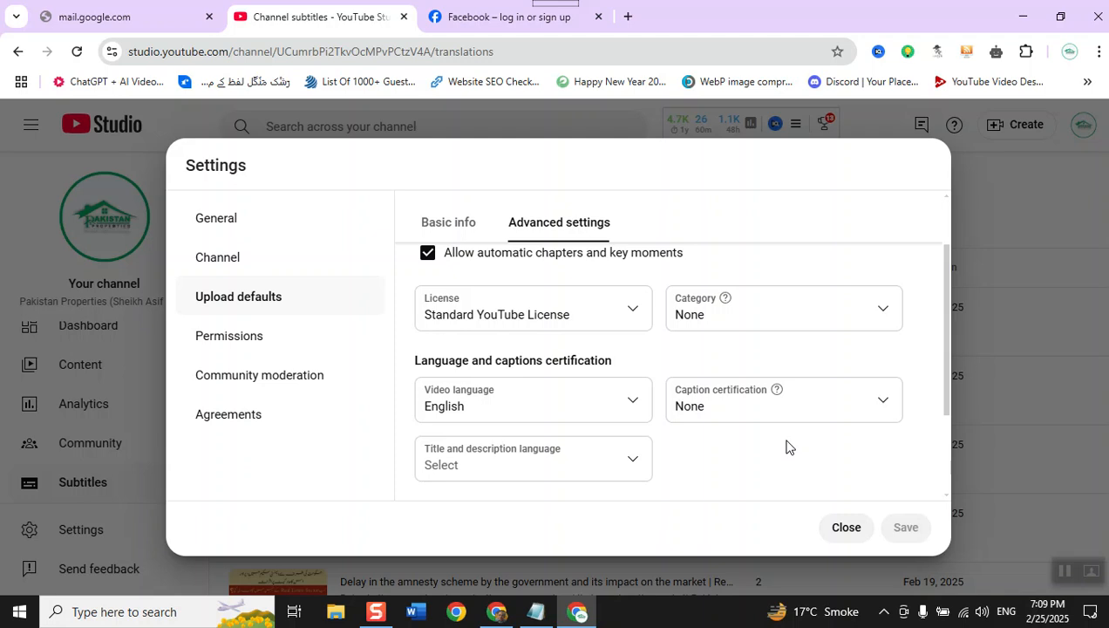
- View the channel permissions, and open the community moderation settings
click(245, 353)
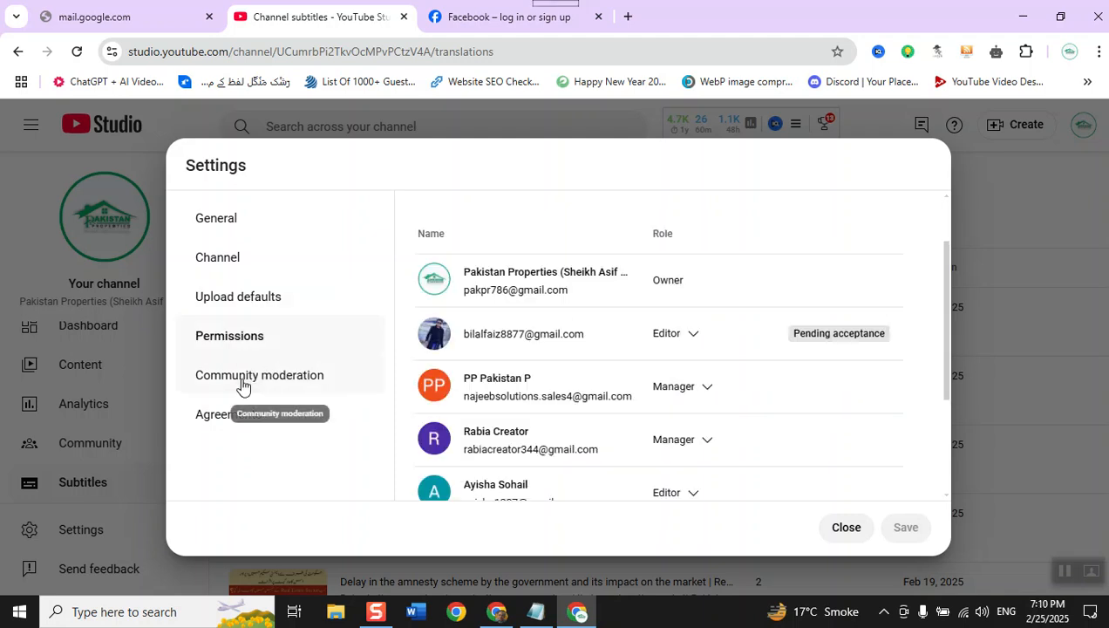
click(242, 384)
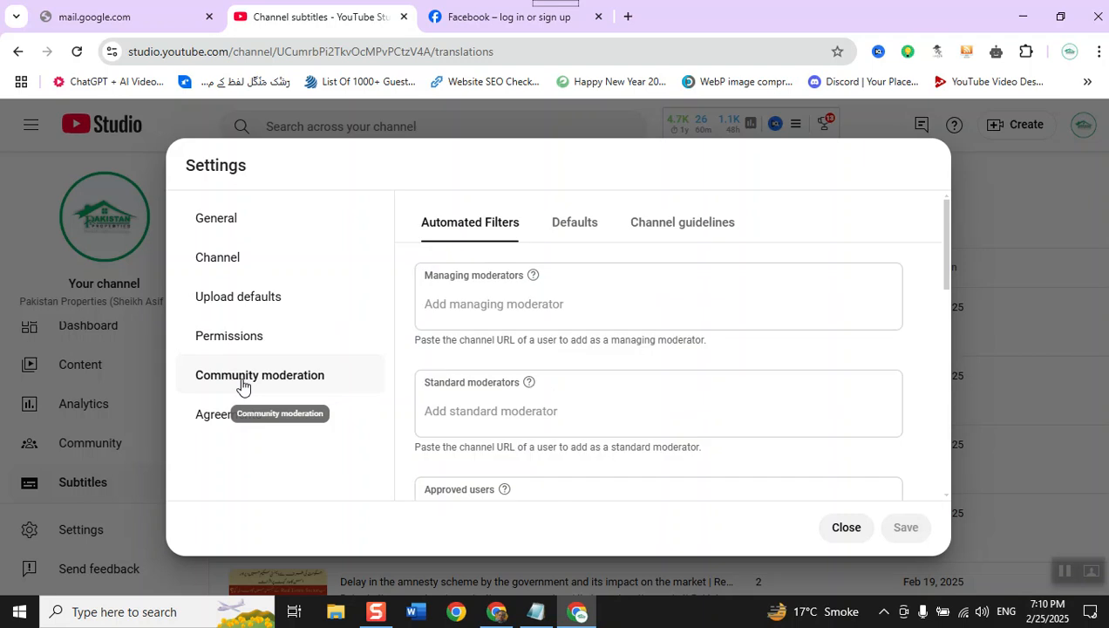
click(242, 342)
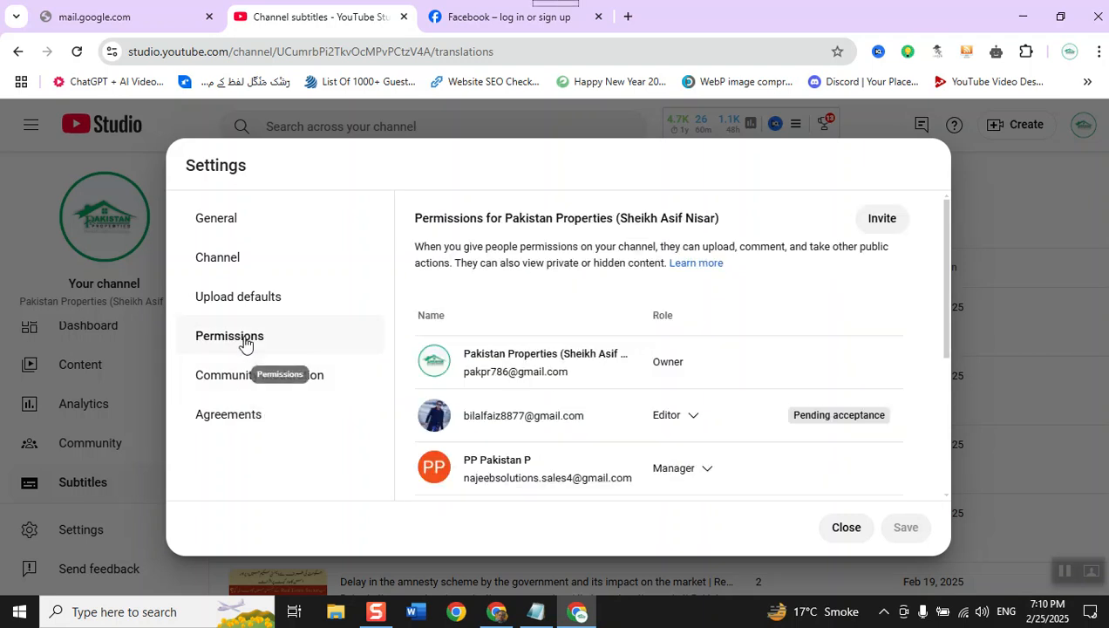
click(299, 387)
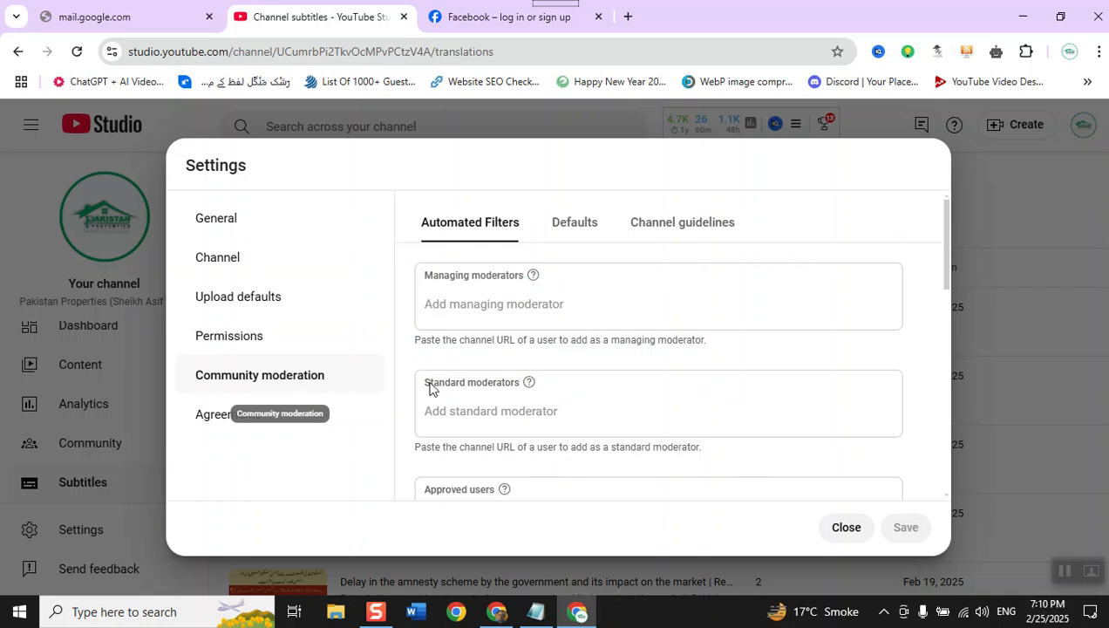
- Review the automated filters for managing and standard moderators, approved users, hidden users and live redirects
mouse_move(531, 278)
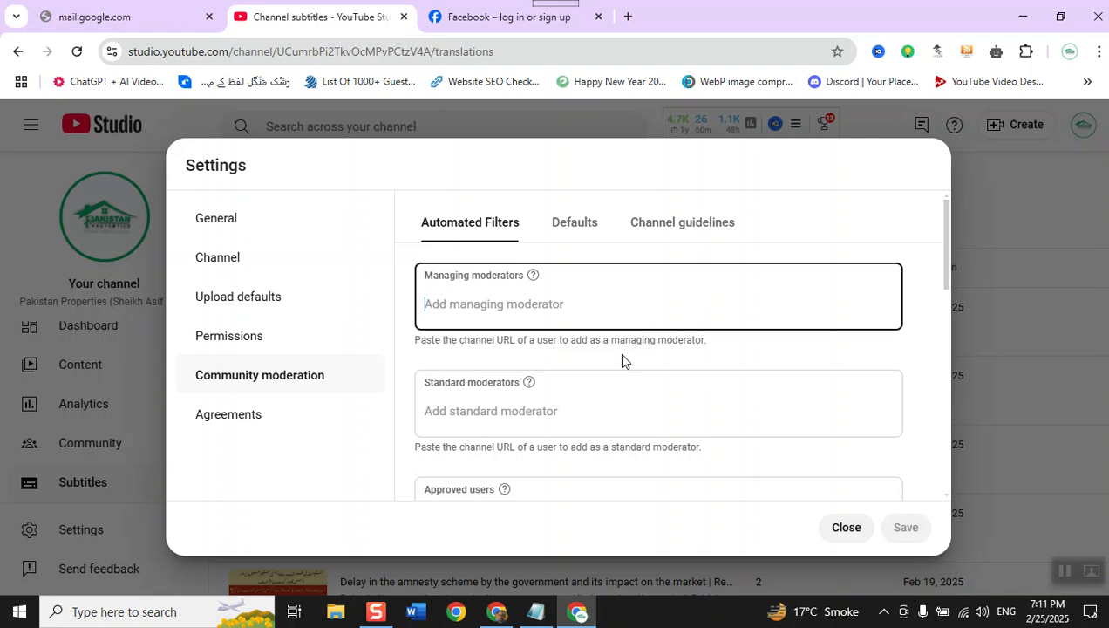
scroll(508, 353, down, 1)
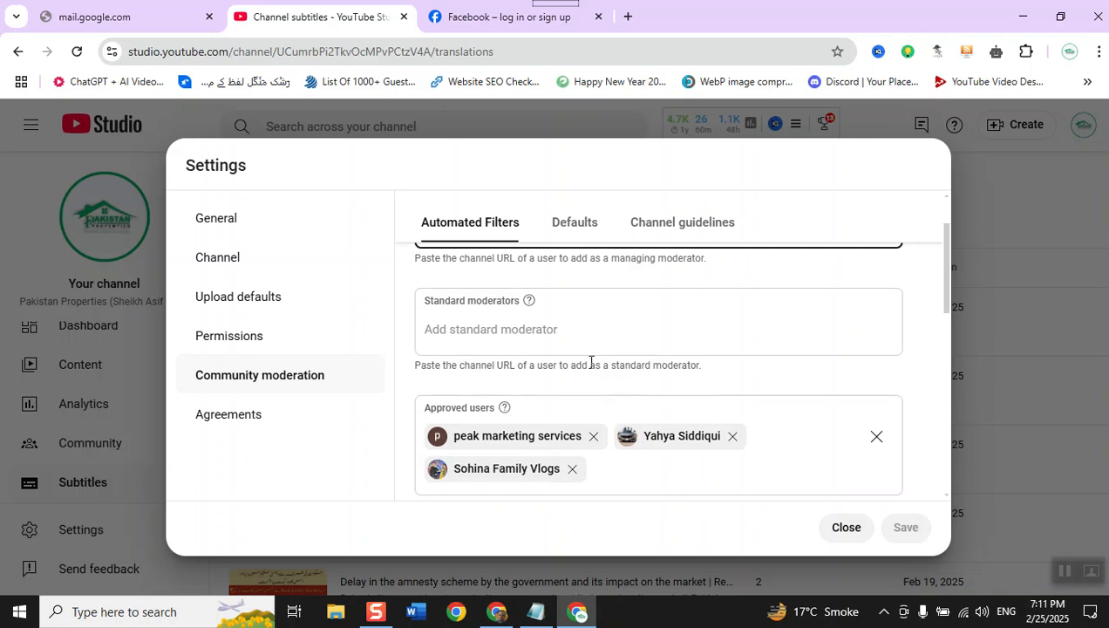
mouse_move(527, 301)
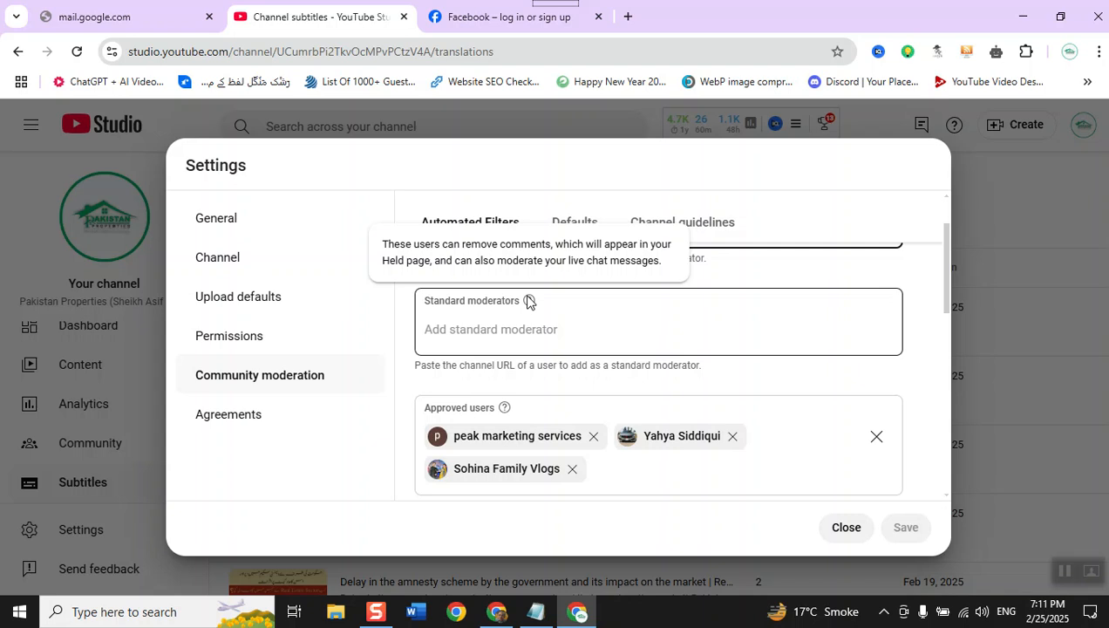
scroll(527, 301, down, 1)
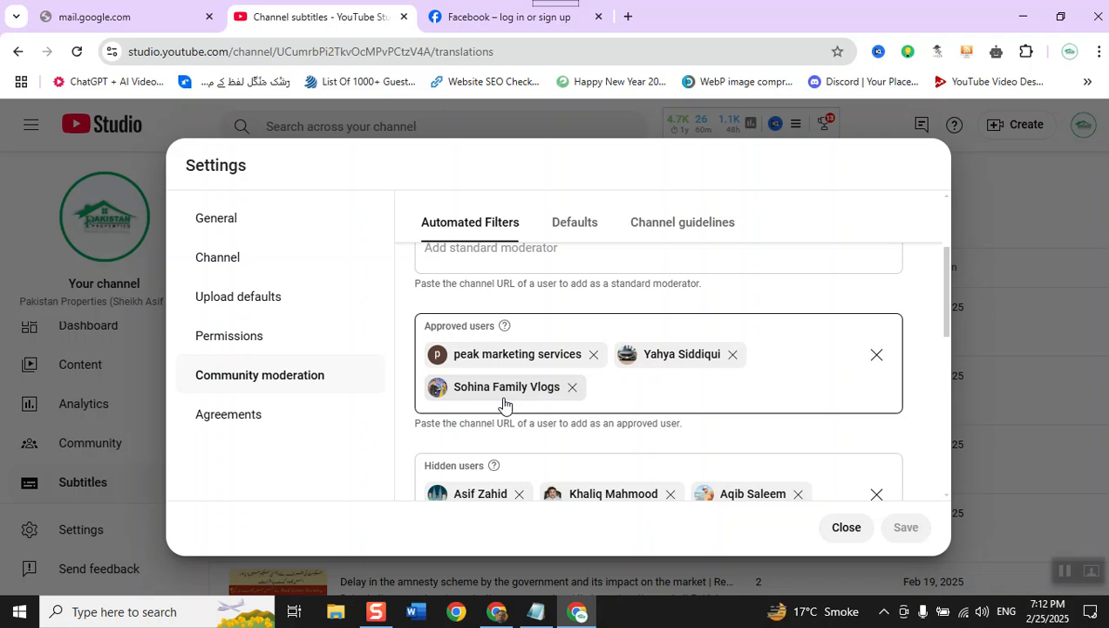
scroll(504, 404, down, 2)
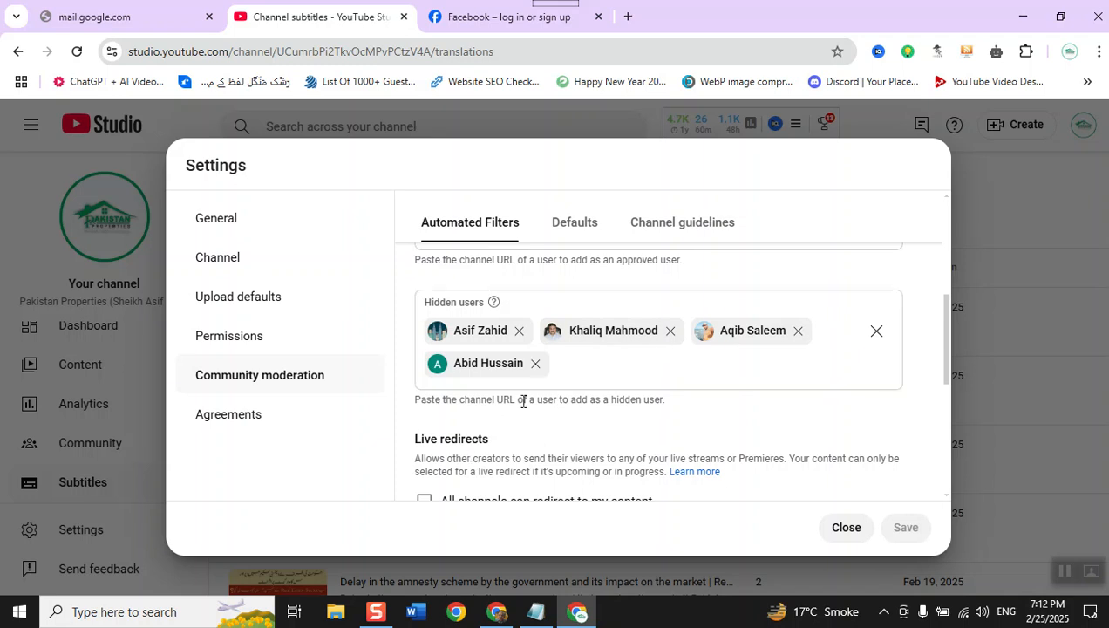
click(621, 370)
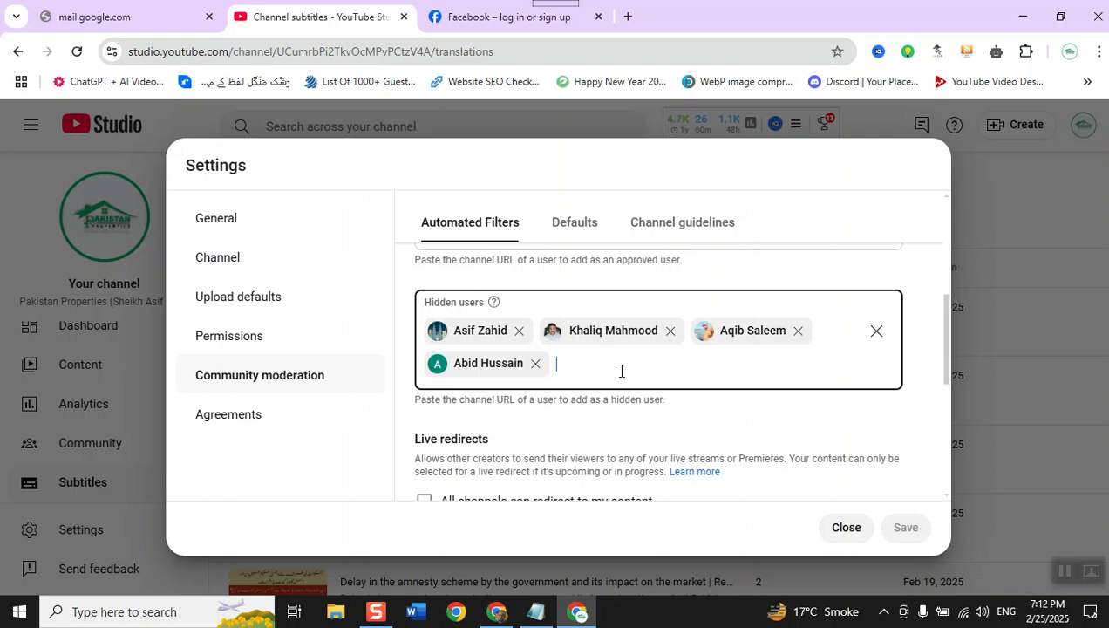
scroll(620, 371, down, 2)
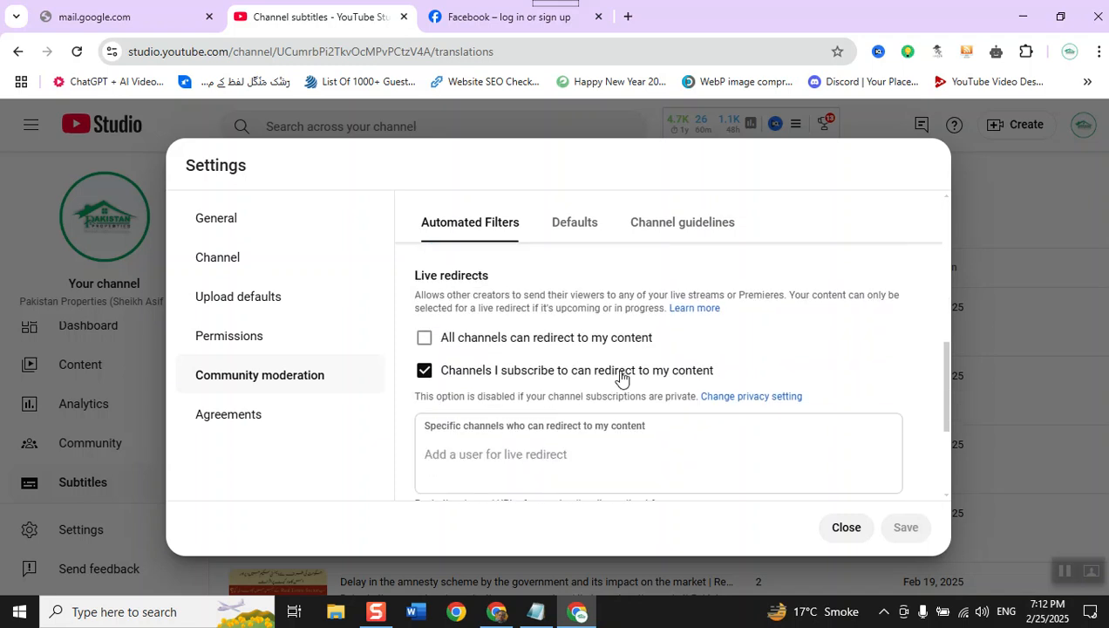
- Examine the default options for channel comments, comment moderation and live chat message moderation without changing them
click(566, 228)
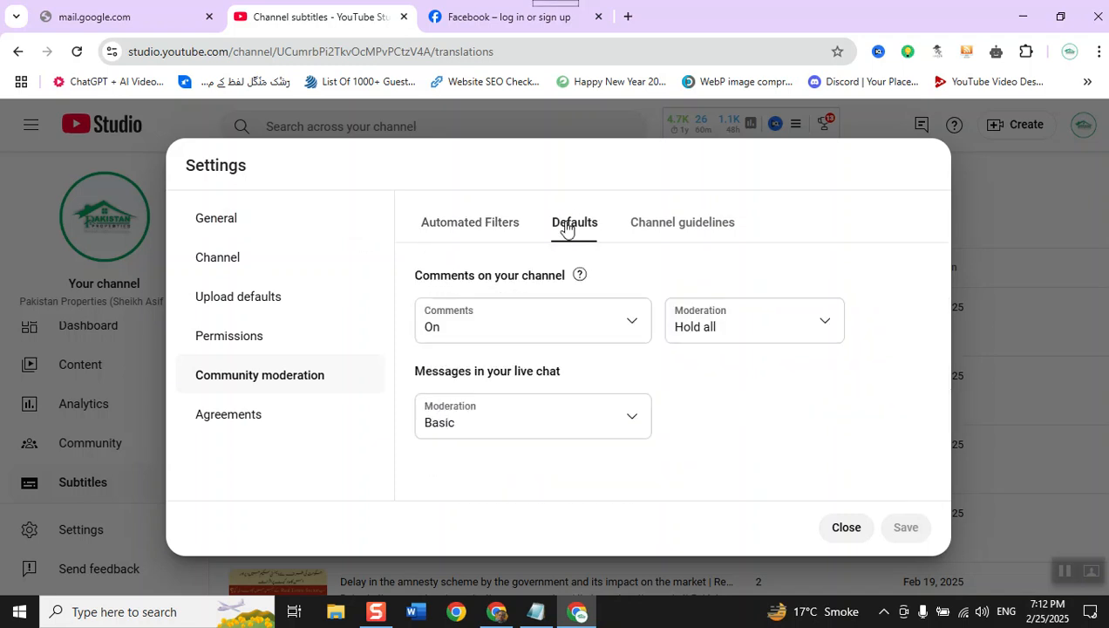
click(527, 337)
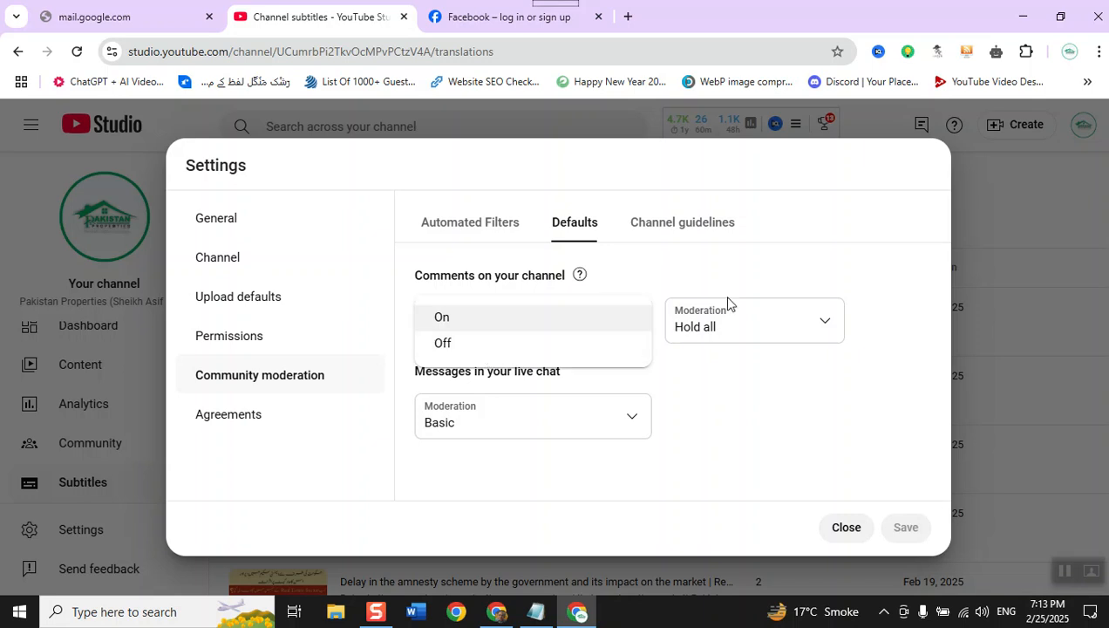
click(772, 265)
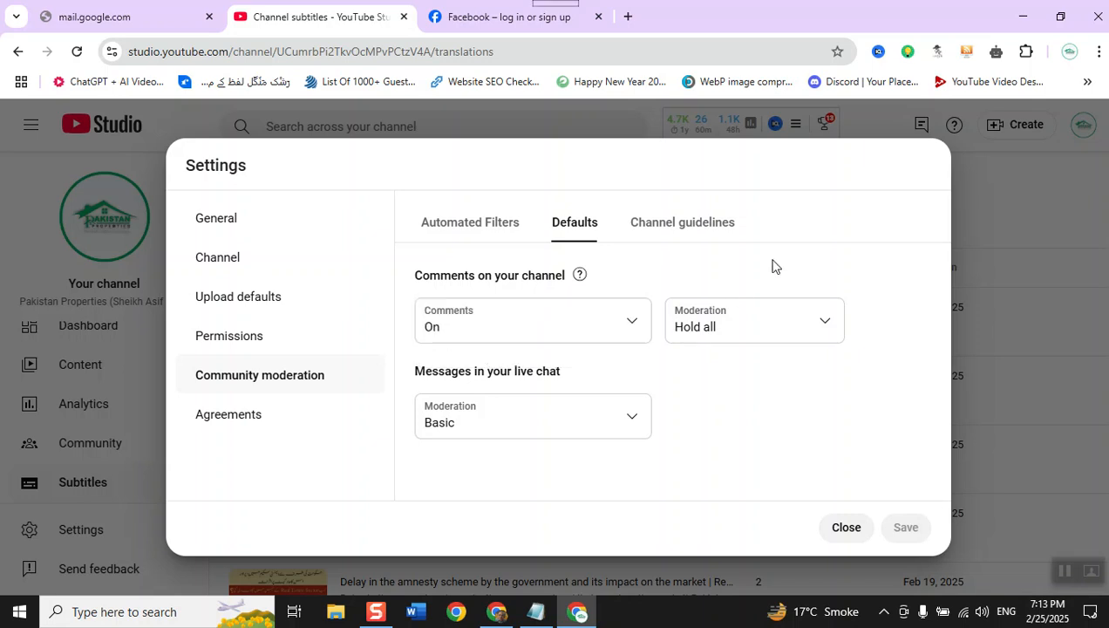
click(729, 337)
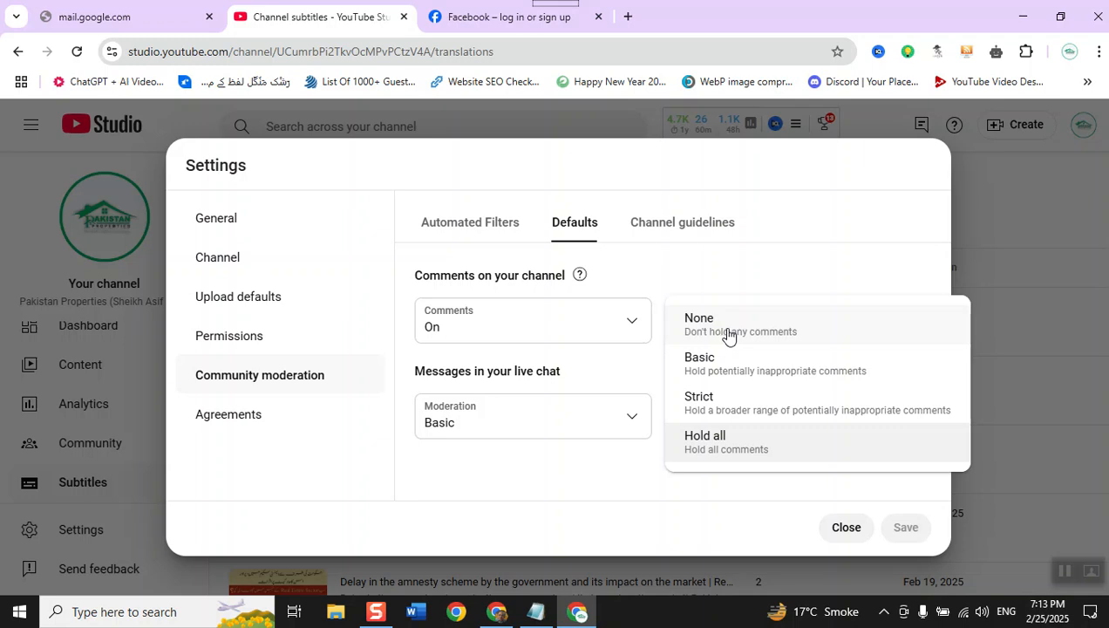
click(595, 505)
click(595, 429)
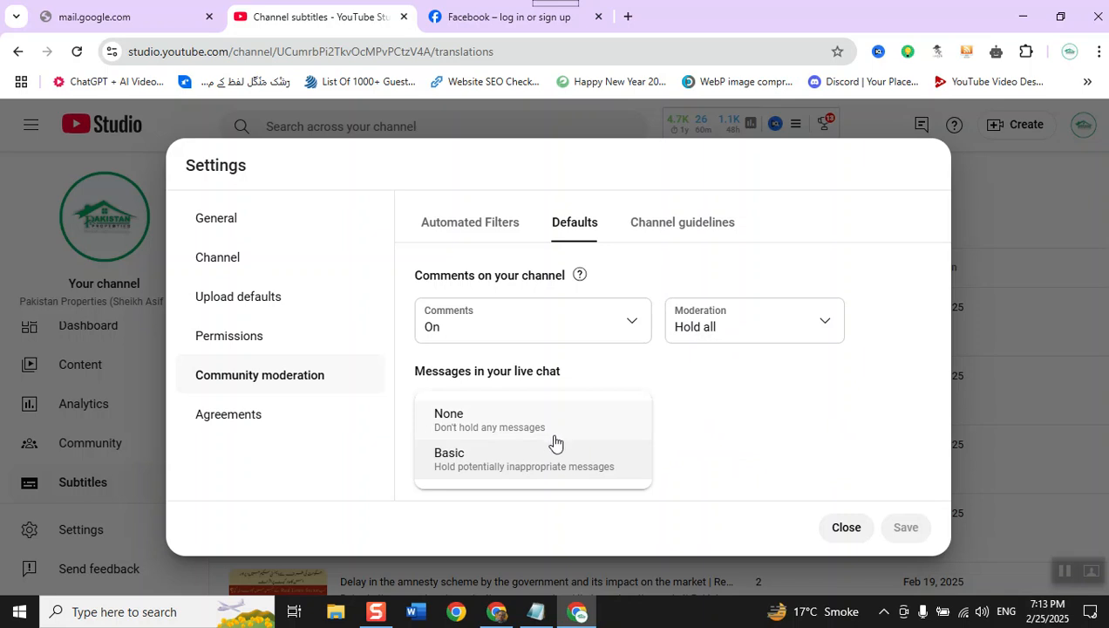
click(806, 456)
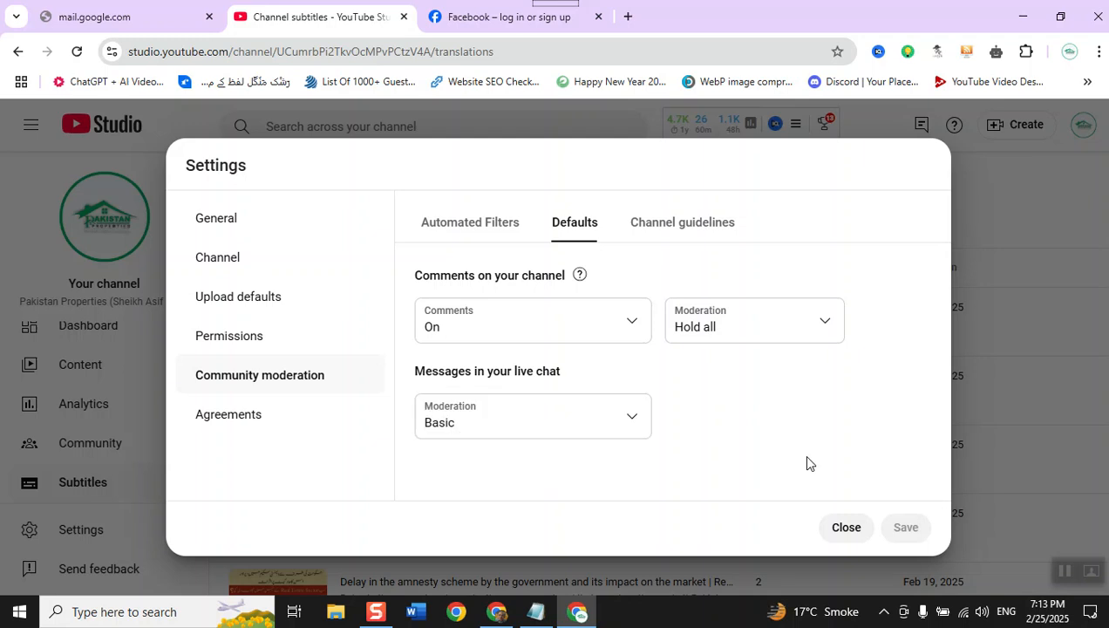
- Review the channel guidelines options for the welcome message and comment guidelines, and close the channel settings
click(685, 220)
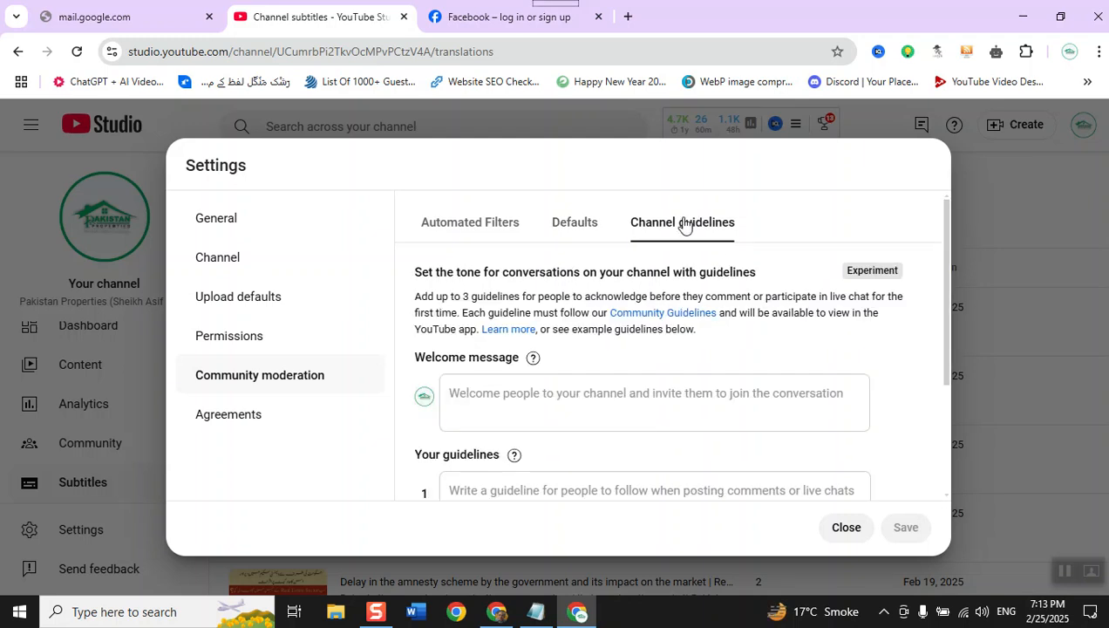
scroll(653, 348, down, 2)
scroll(653, 353, up, 2)
click(850, 530)
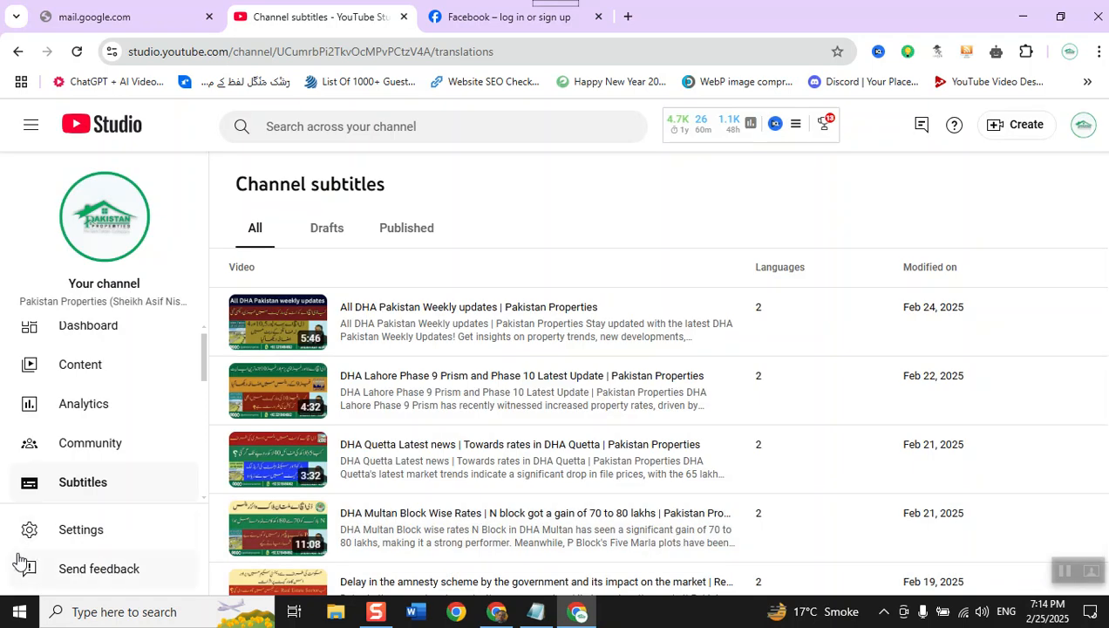
- Open the channel customization page with its profile options
scroll(74, 494, down, 5)
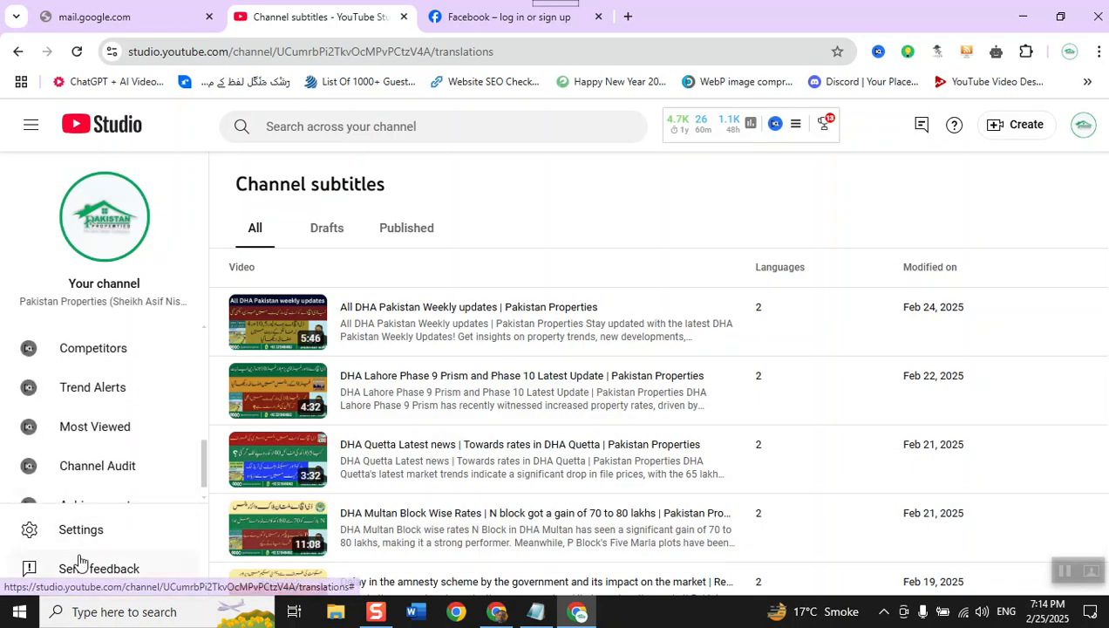
scroll(138, 388, up, 2)
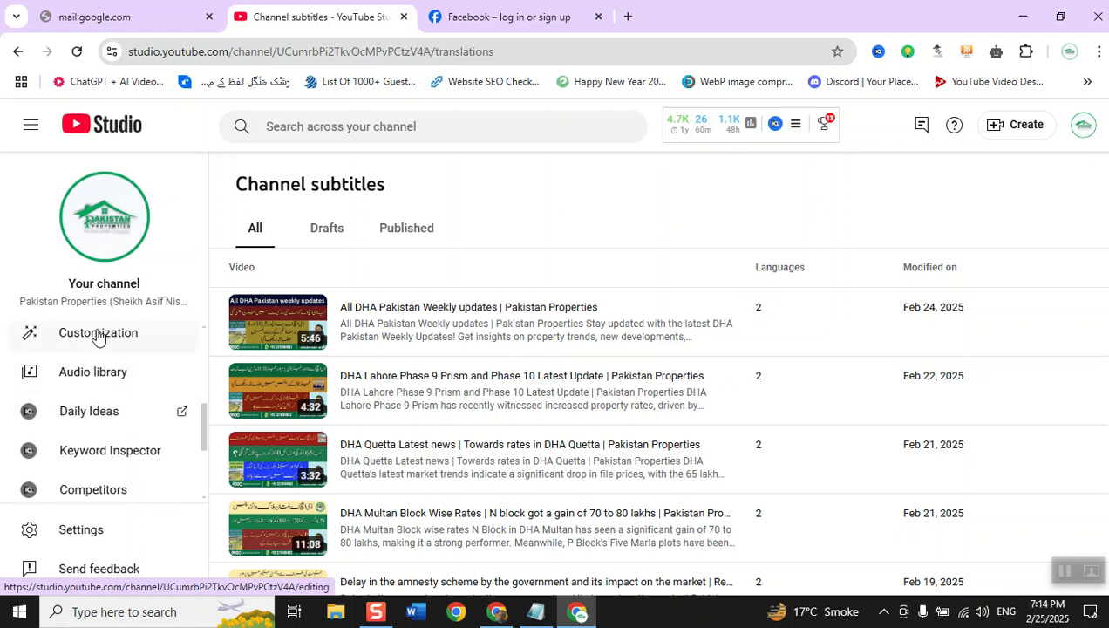
click(99, 336)
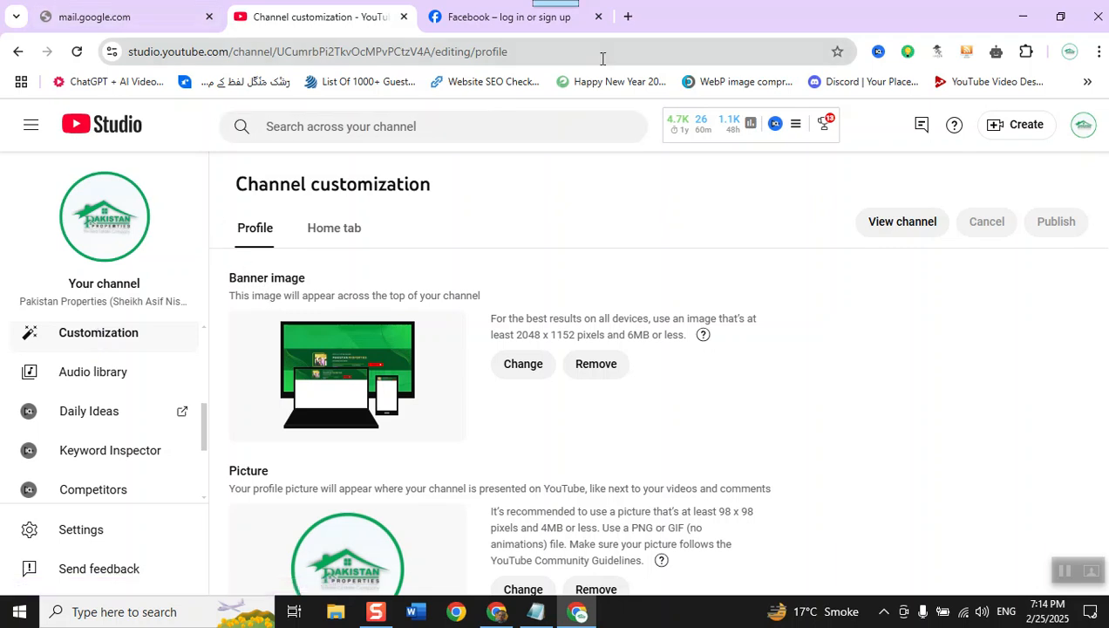
click(628, 17)
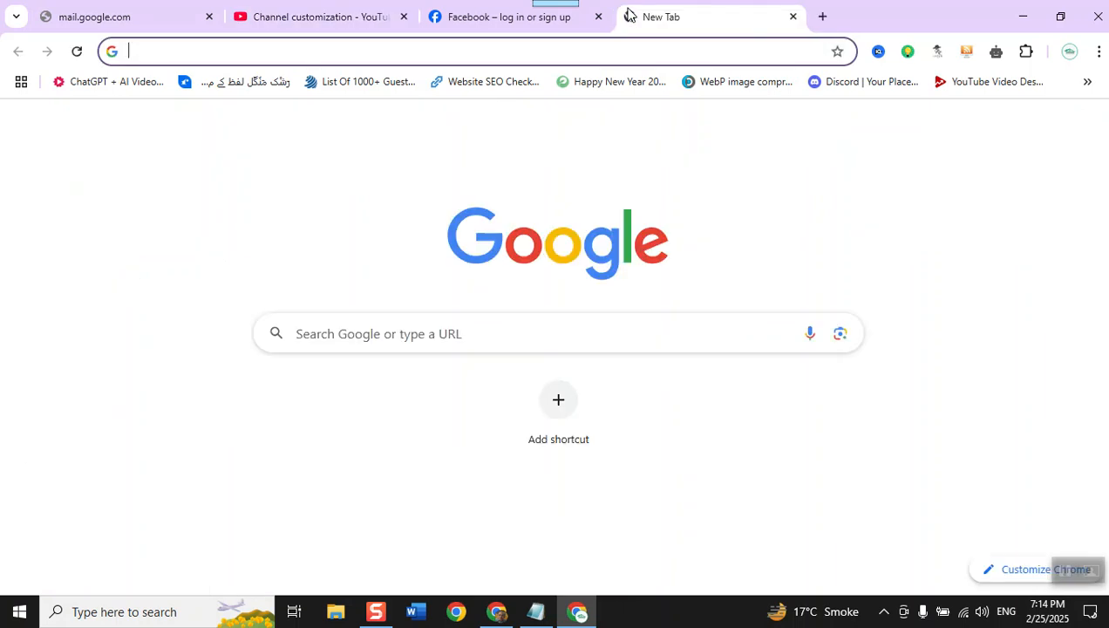
click(320, 28)
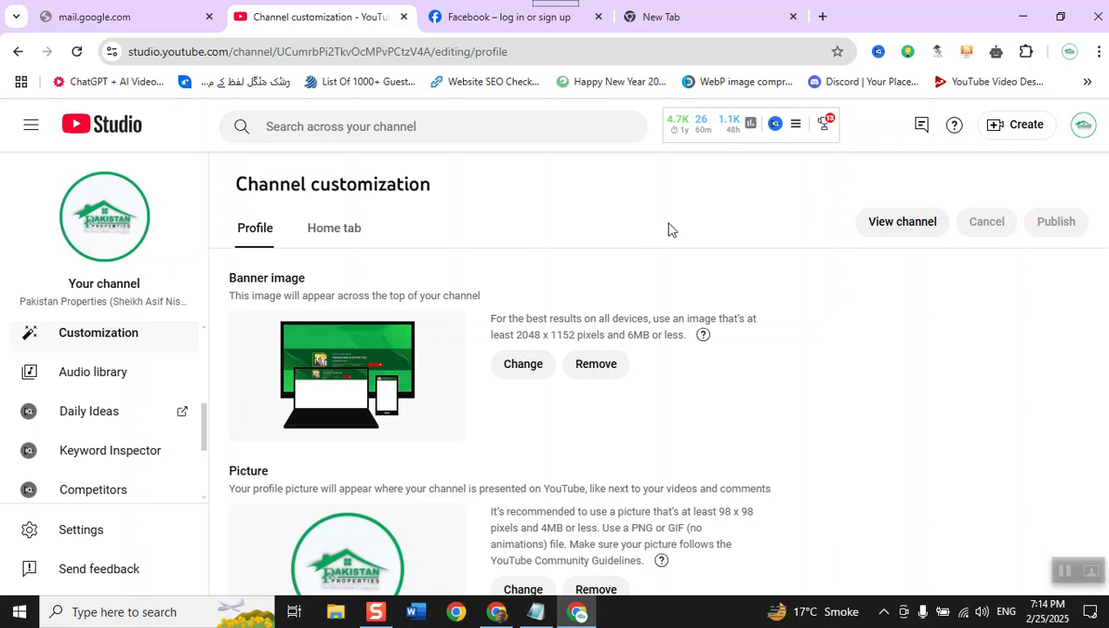
click(713, 19)
text(yout)
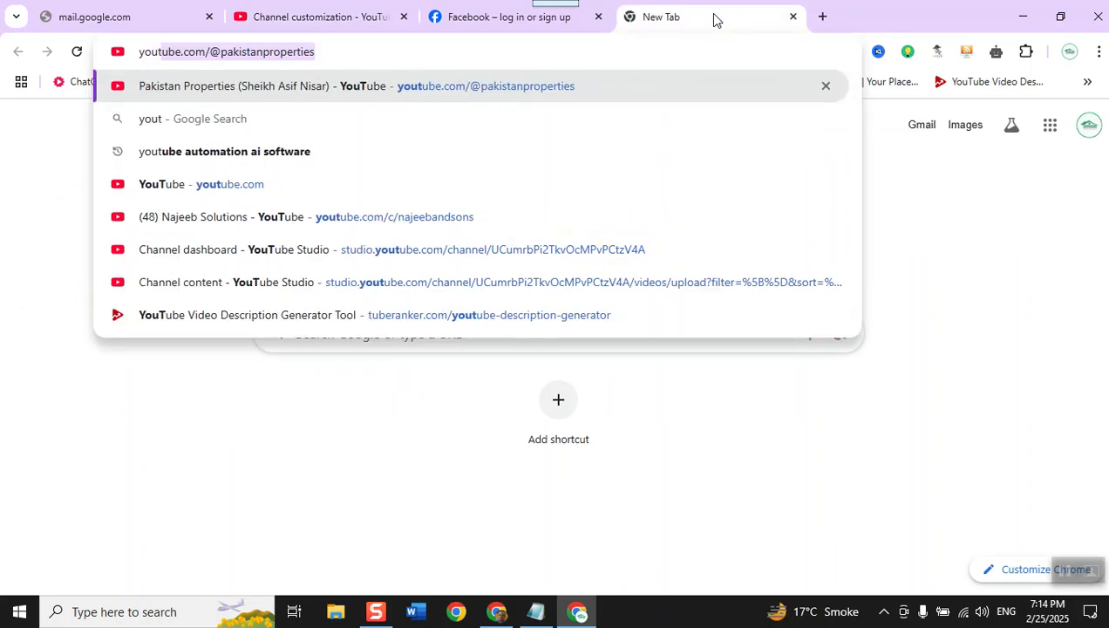
key(Right)
key(Return)
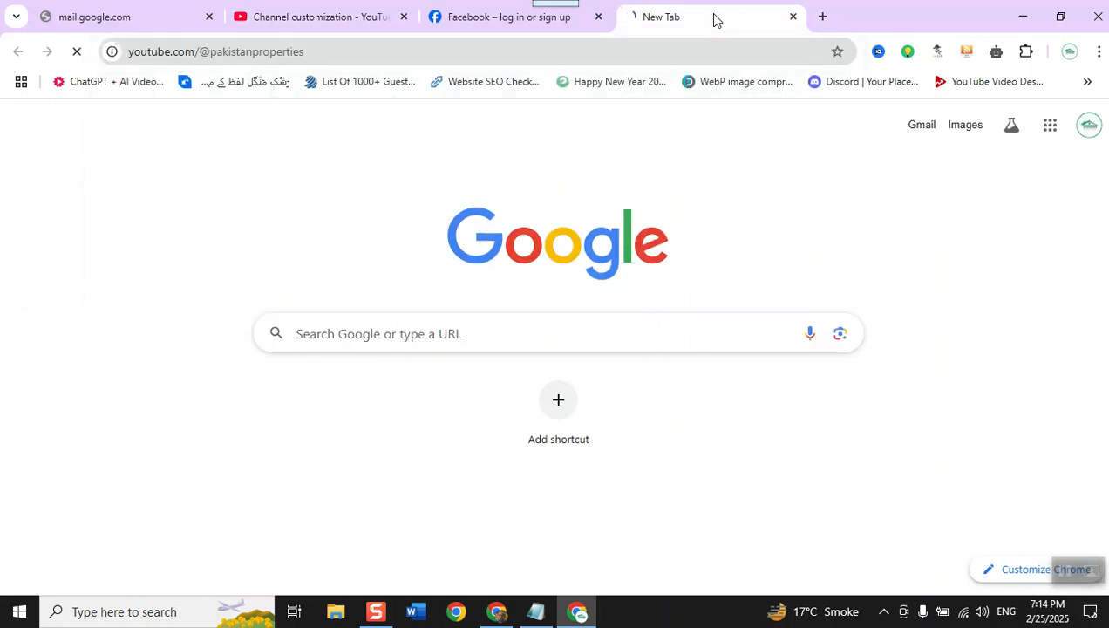
click(335, 66)
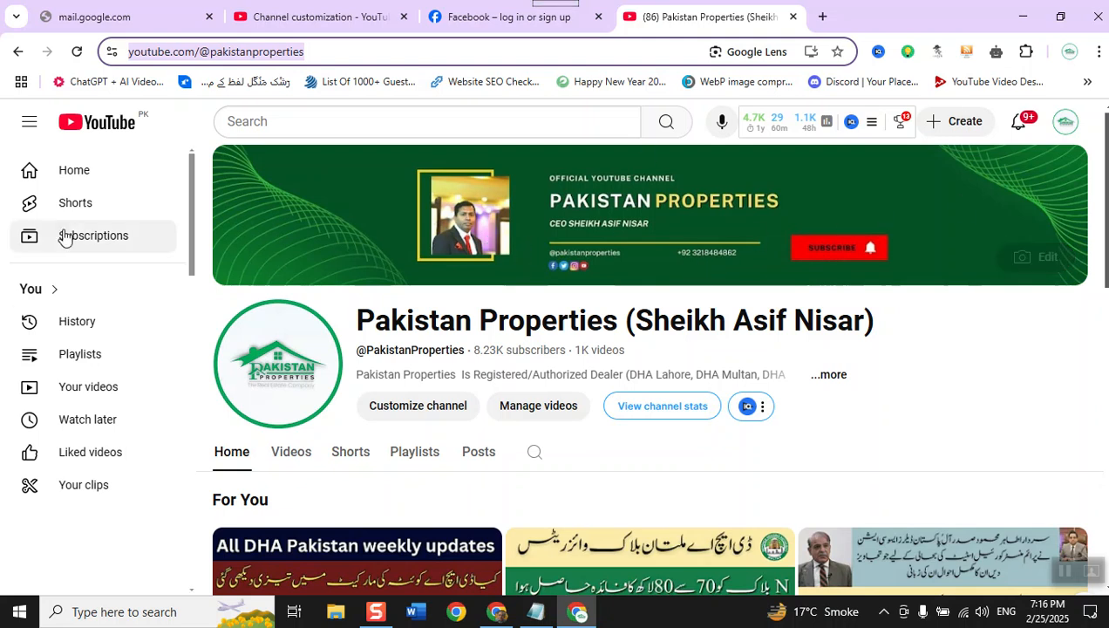
- Replace the @ in the channel address with c/ and load youtube.com/c/pakistanproperties
click(364, 51)
key(Left)
key(Left)
key(Left)
key(Left)
key(Left)
key(Left)
key(Left)
key(Left)
key(Left)
key(Left)
key(Left)
key(Left)
key(Left)
key(Left)
key(Left)
key(Left)
key(Left)
key(Left)
key(Left)
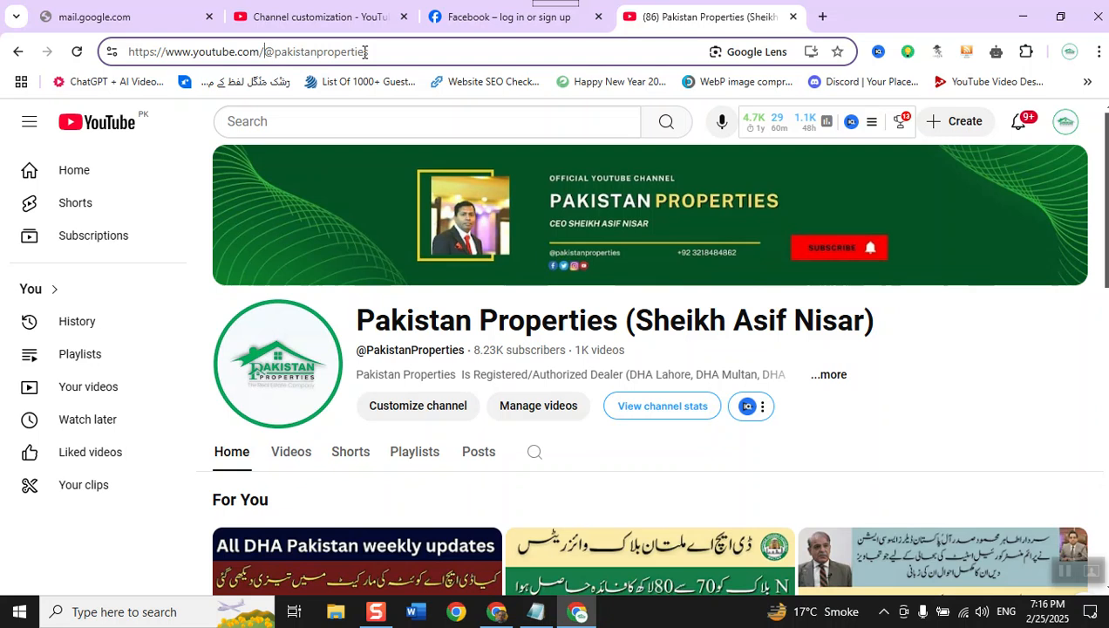
key(Delete)
text(c/)
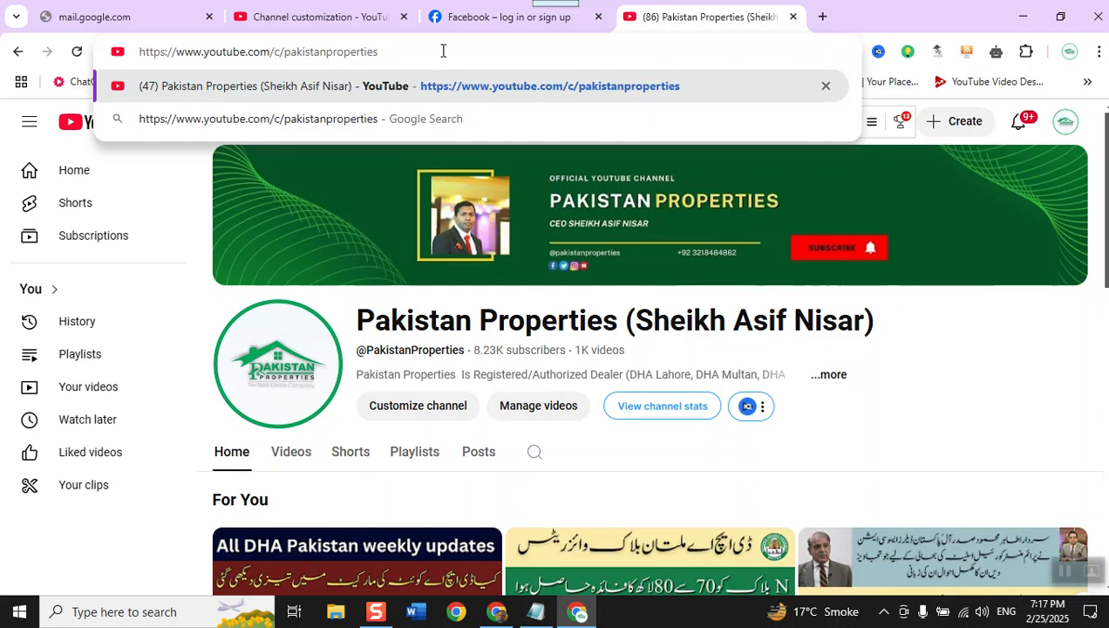
key(Return)
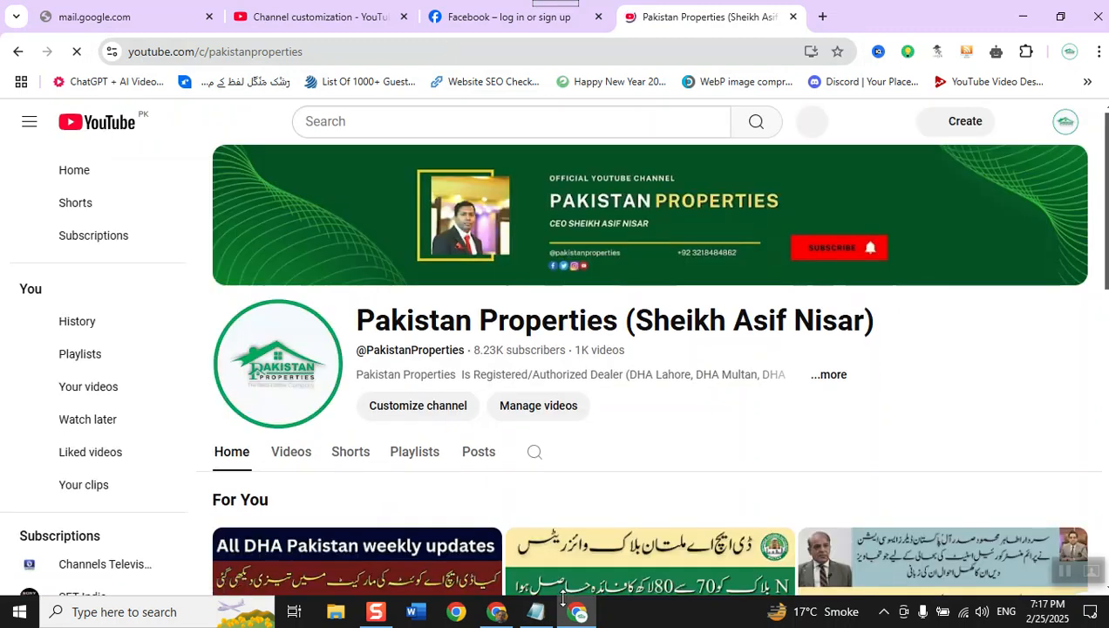
- Return to channel customization and examine the profile picture, name, handle and description fields without changing them
click(303, 11)
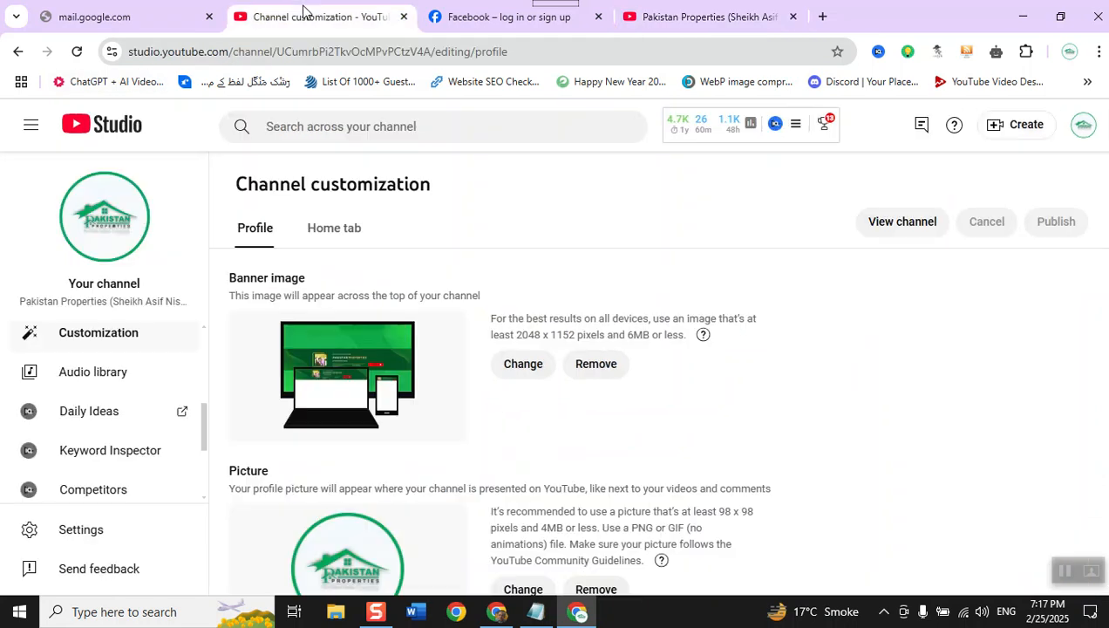
scroll(301, 315, down, 2)
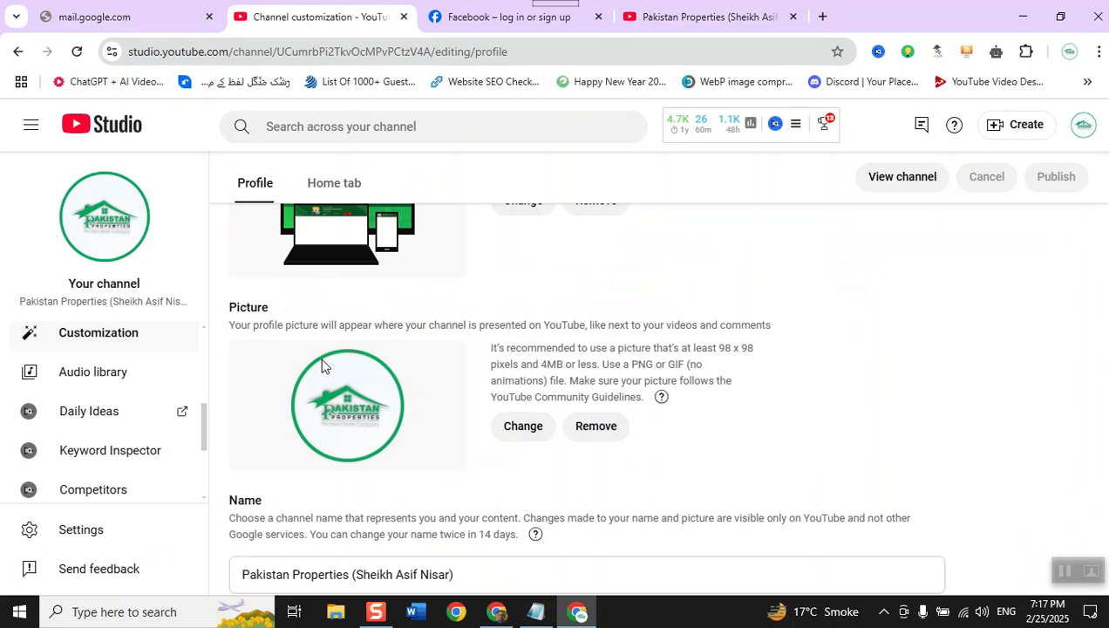
scroll(321, 363, down, 3)
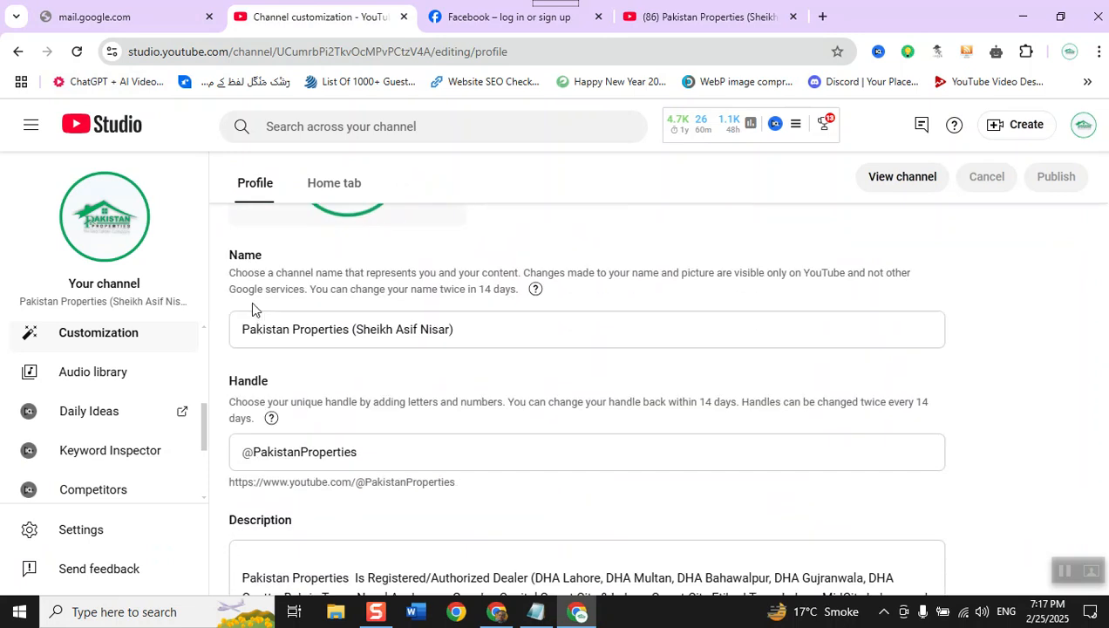
click(532, 337)
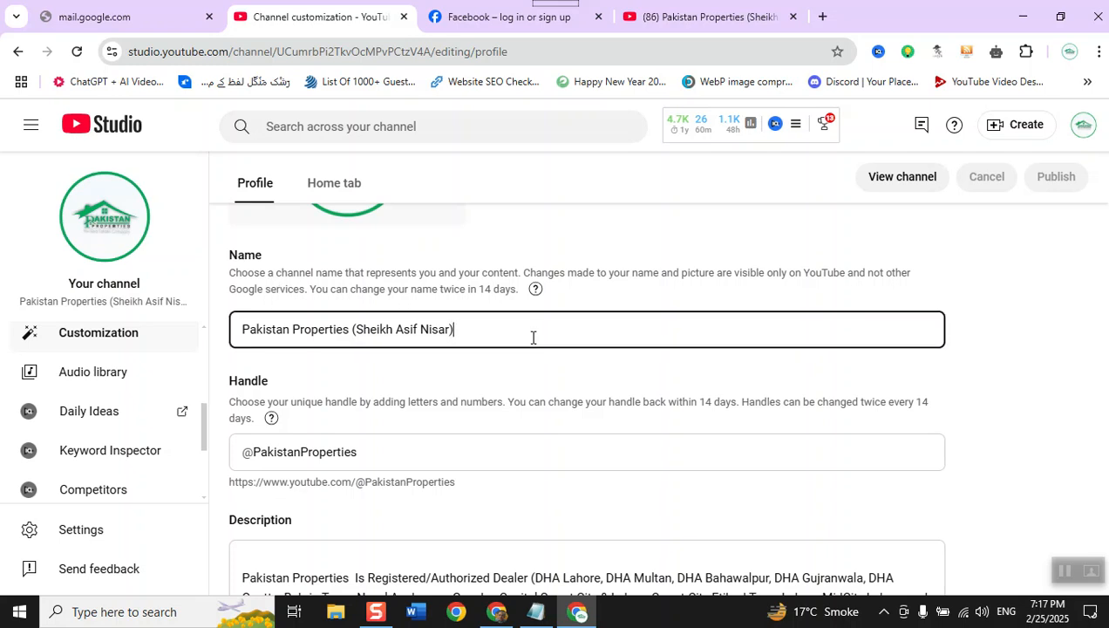
scroll(532, 338, down, 1)
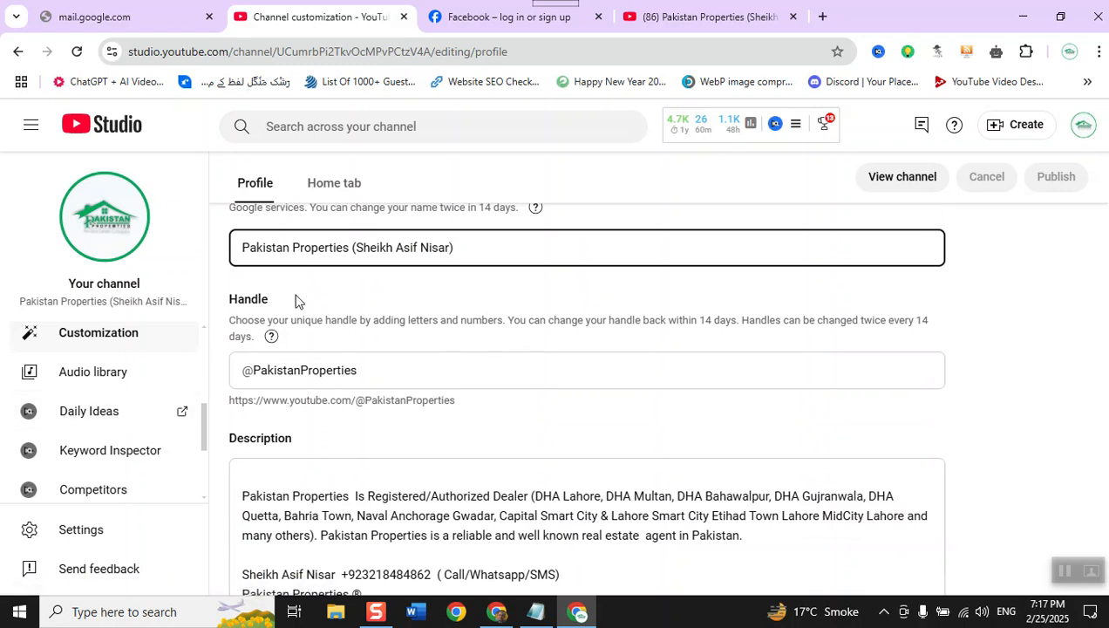
click(374, 377)
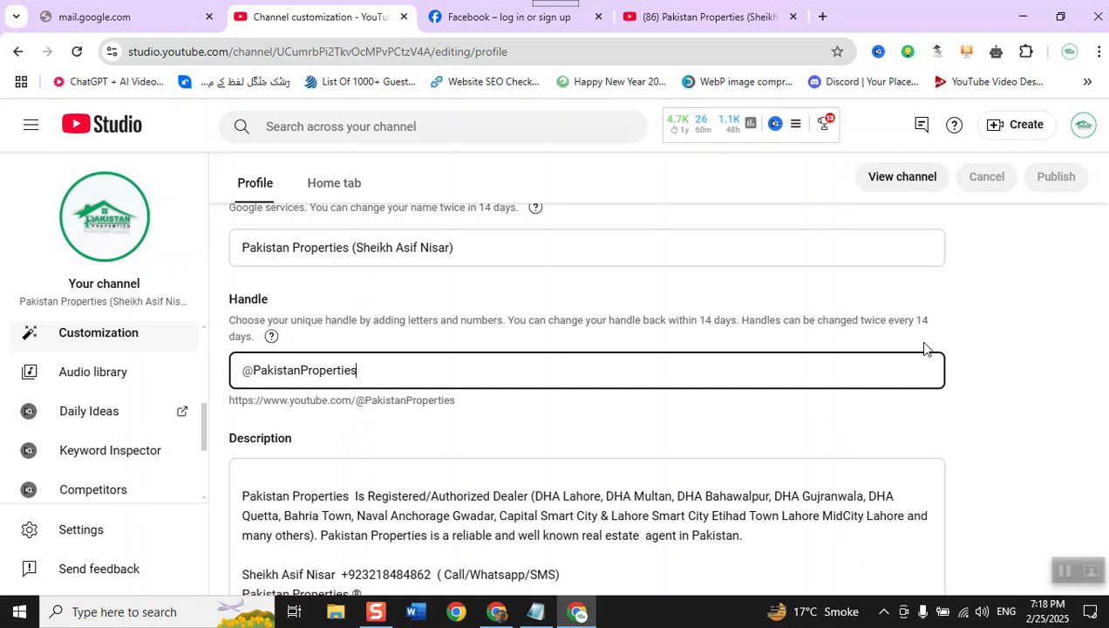
scroll(924, 349, down, 2)
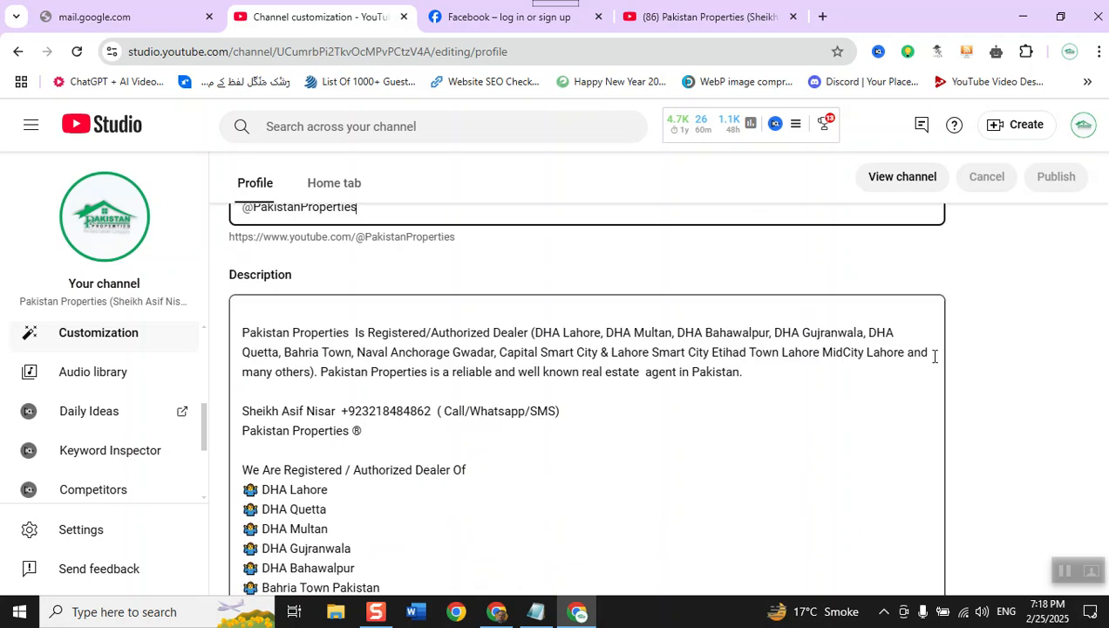
click(665, 373)
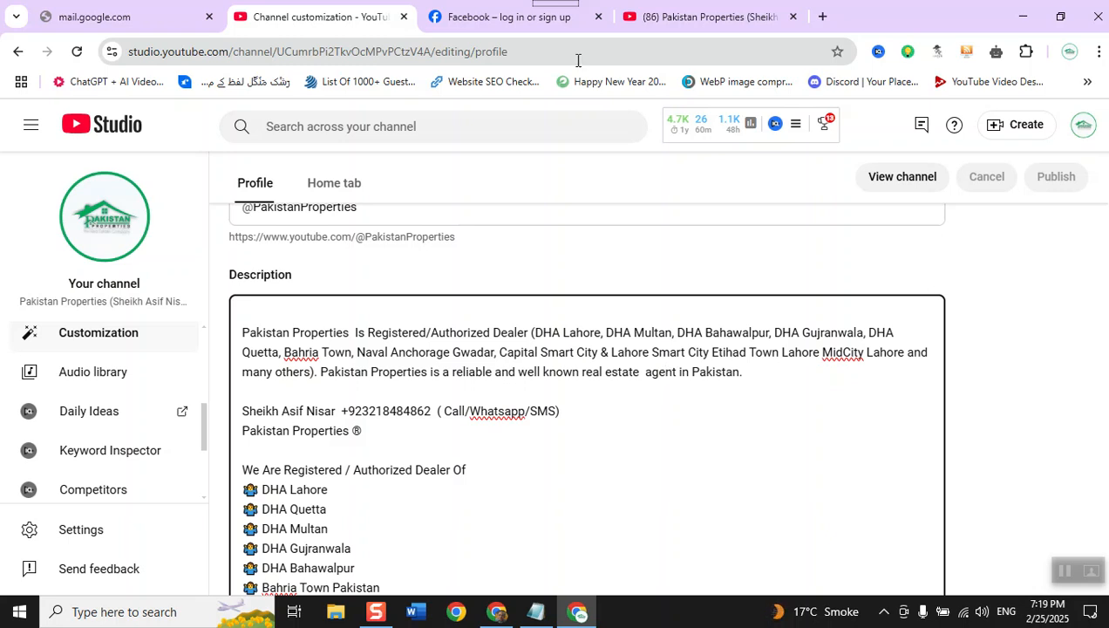
- Review the rest of the description, the channel URL, the custom URL, and the links and contact info sections
scroll(489, 393, down, 2)
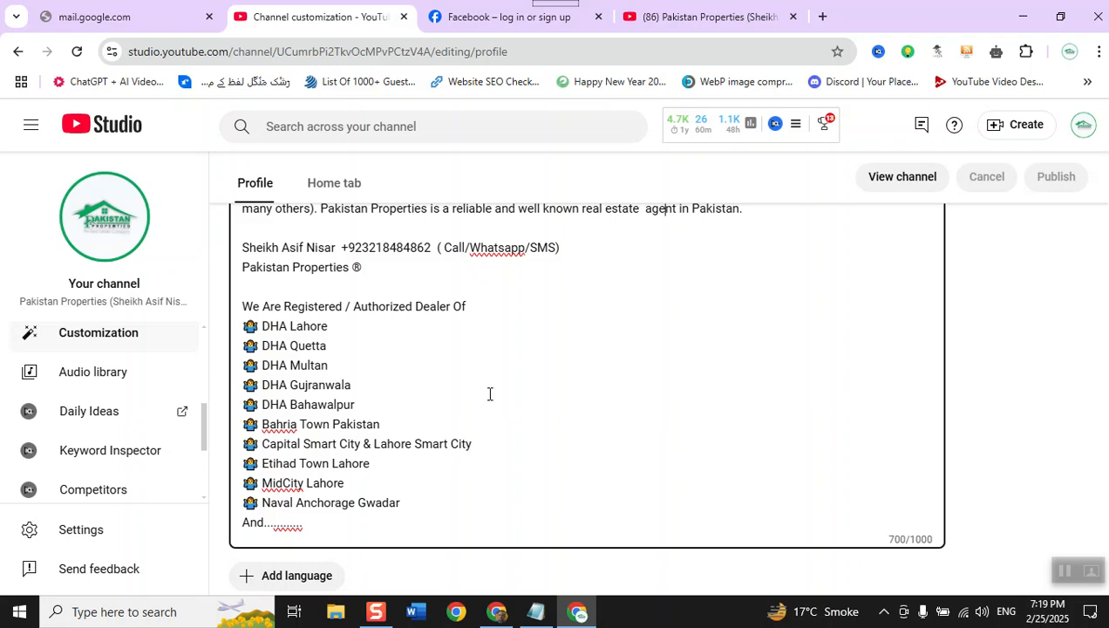
scroll(489, 394, down, 4)
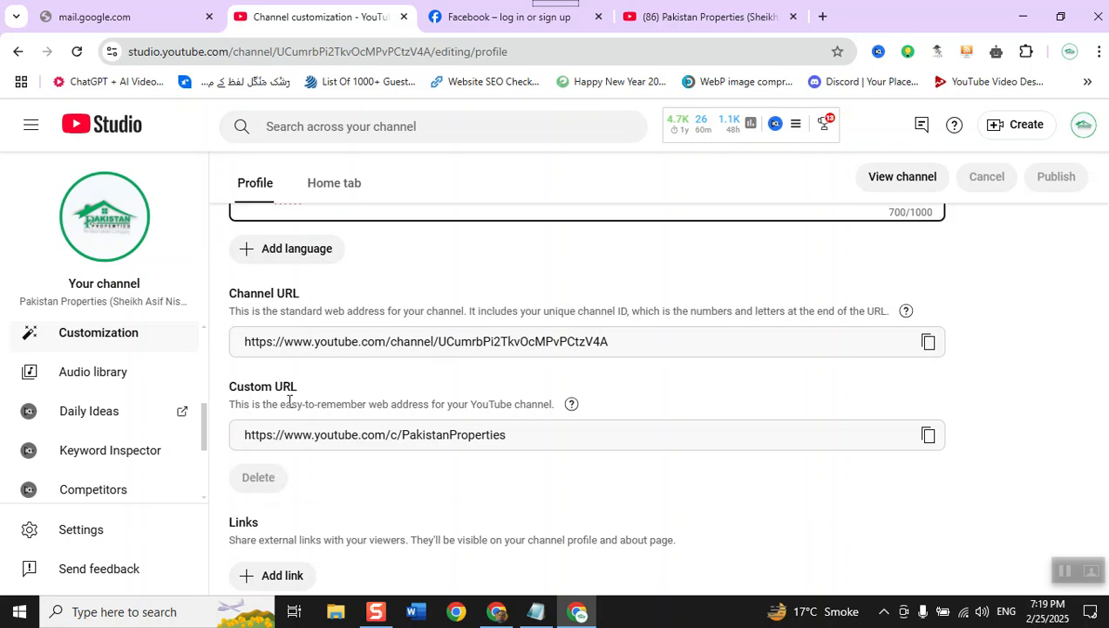
triple_click(523, 443)
click(526, 441)
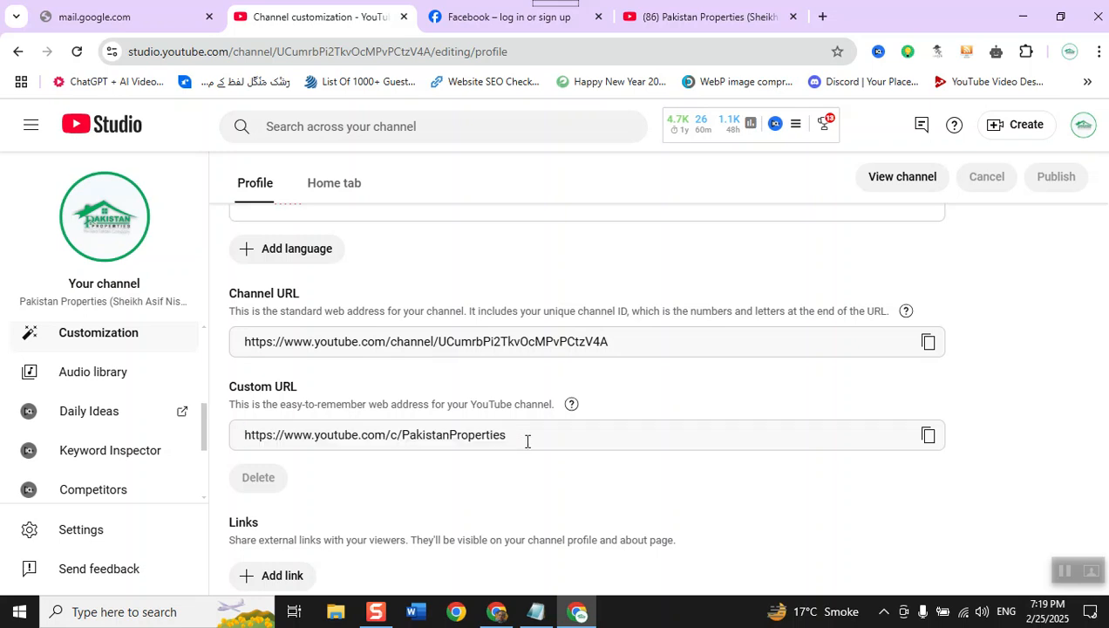
scroll(526, 441, down, 2)
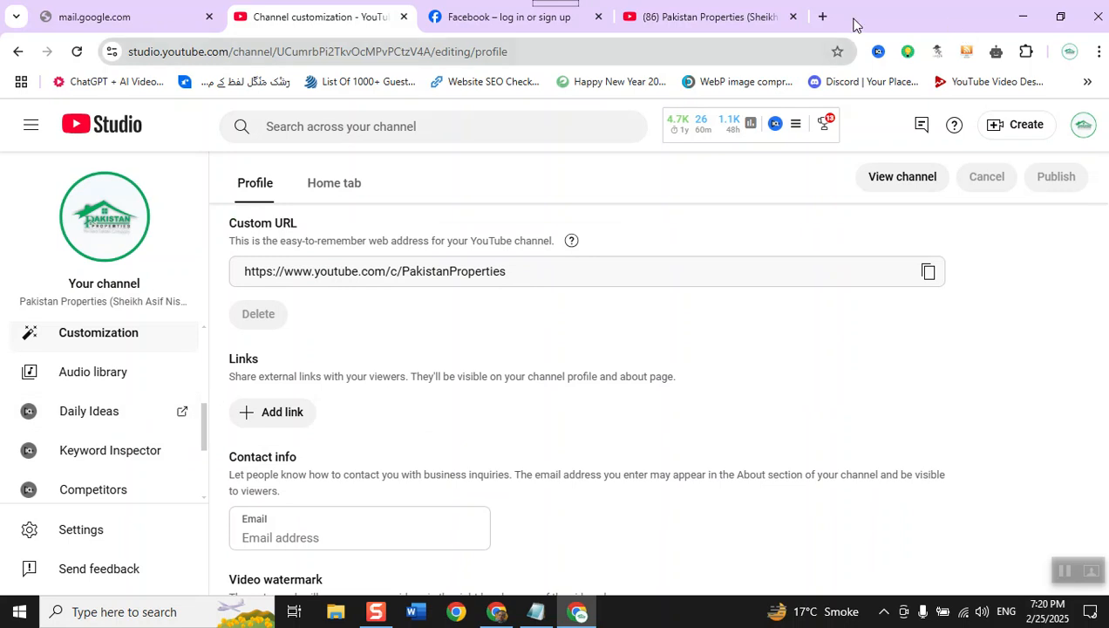
click(823, 18)
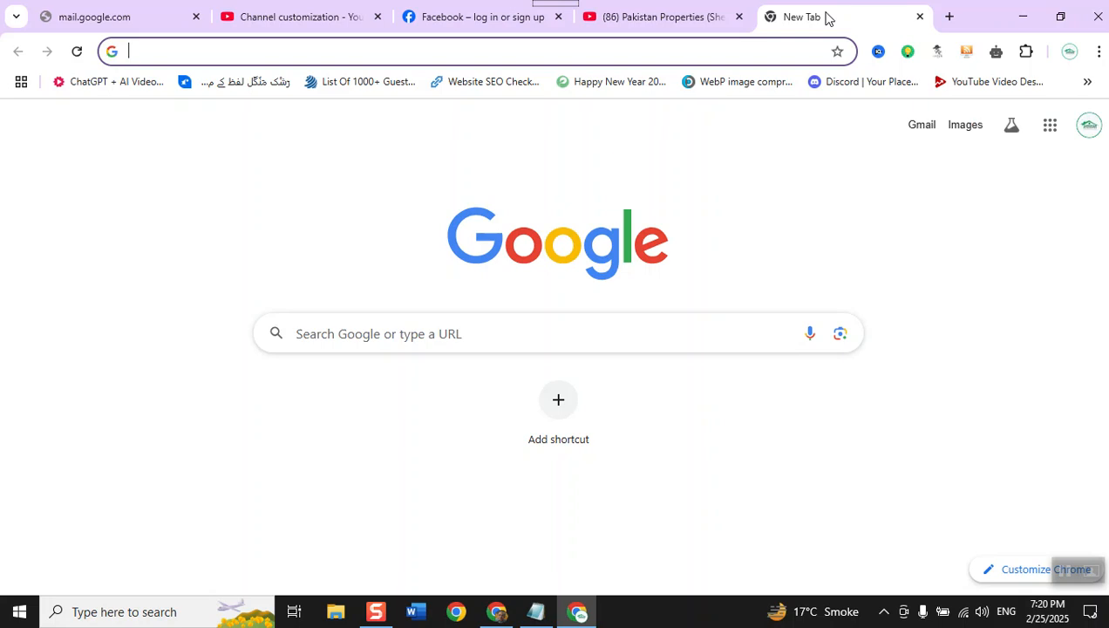
text(you)
key(End)
key(BackSpace)
key(BackSpace)
key(BackSpace)
key(BackSpace)
key(BackSpace)
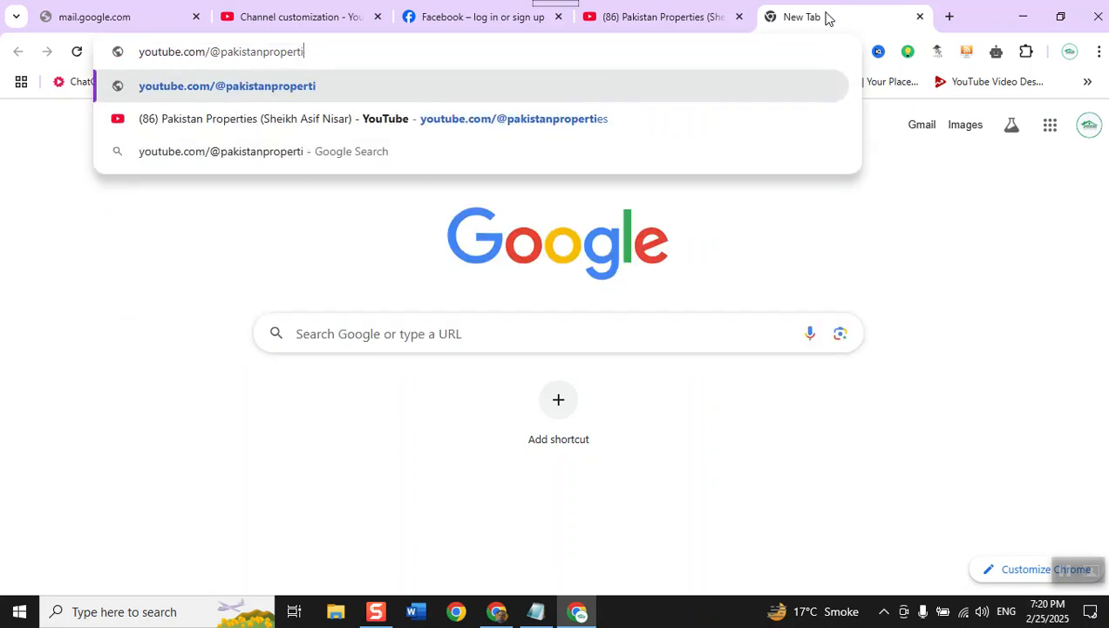
key(BackSpace)
key(BackSpace)
key(BackSpace)
key(BackSpace)
key(BackSpace)
key(BackSpace)
key(BackSpace)
key(BackSpace)
key(BackSpace)
key(BackSpace)
key(BackSpace)
key(BackSpace)
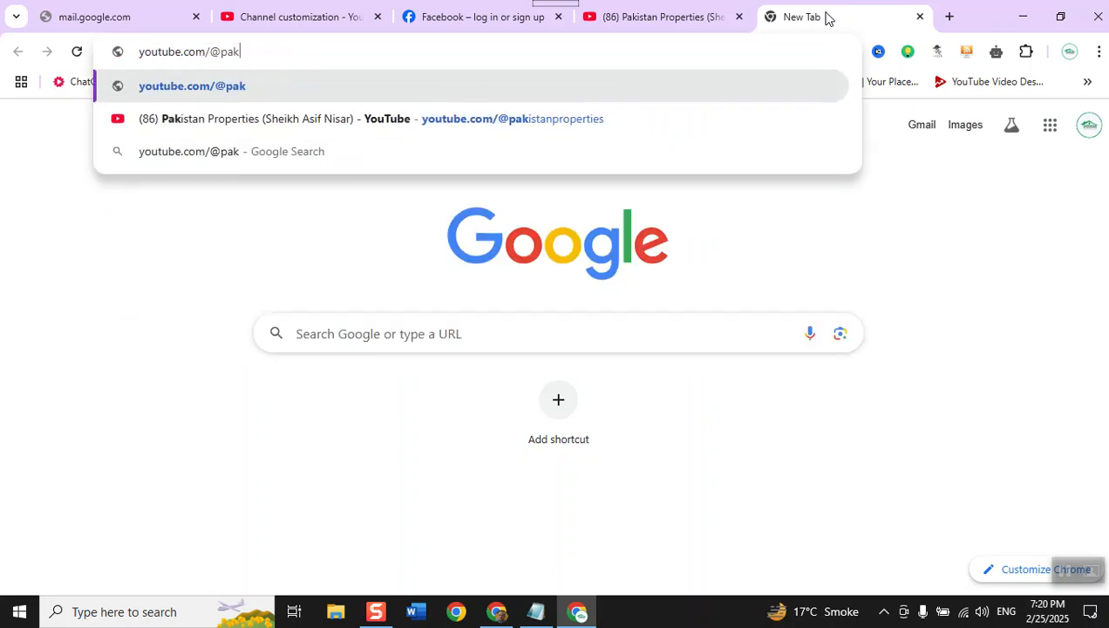
key(BackSpace)
text(sta)
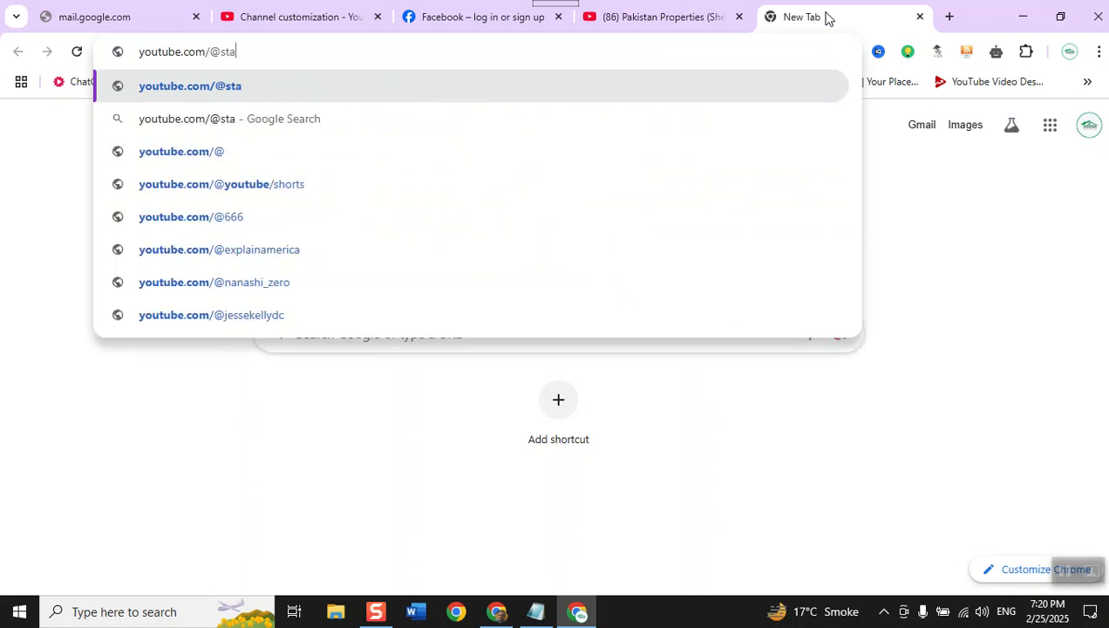
text(rsacad)
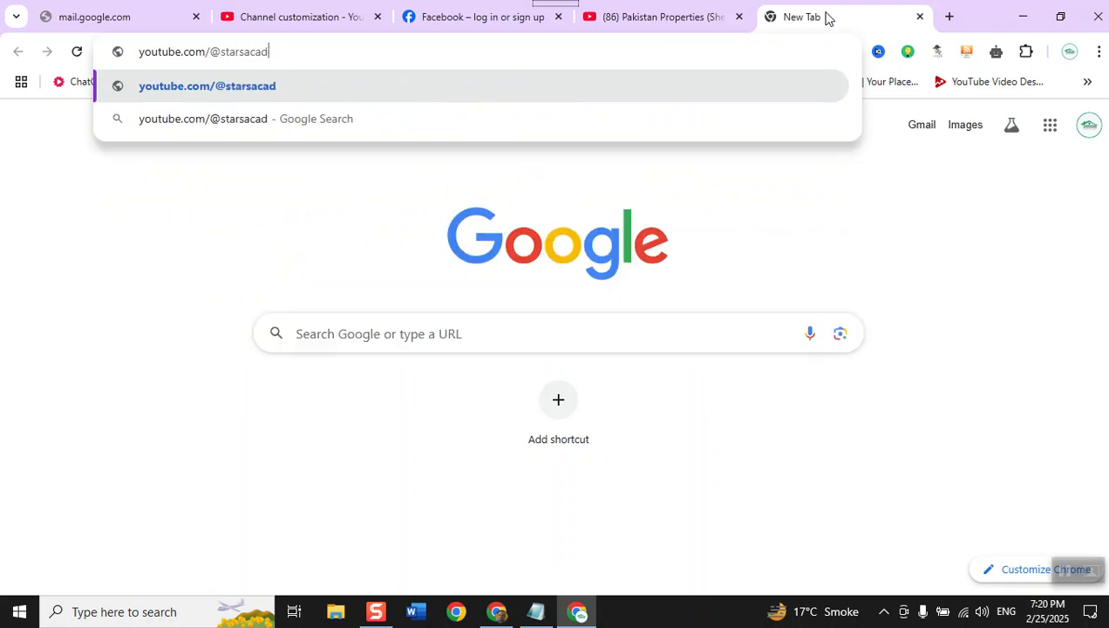
text(emylahore1)
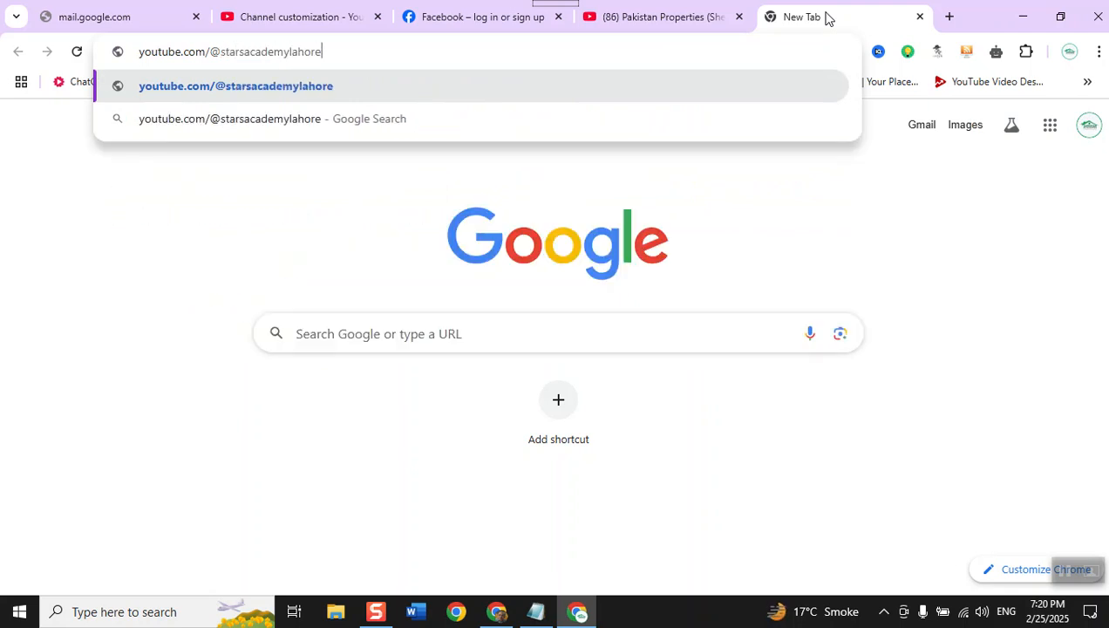
key(Return)
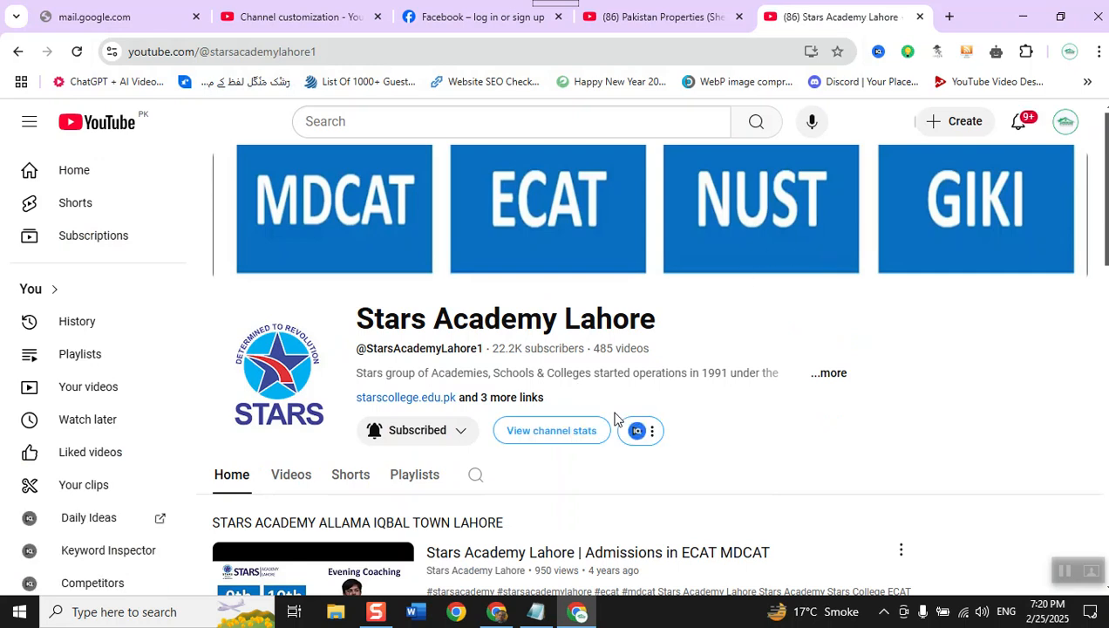
- View the external links and channel details in the Stars Academy Lahore channel's About information, and close it
click(832, 374)
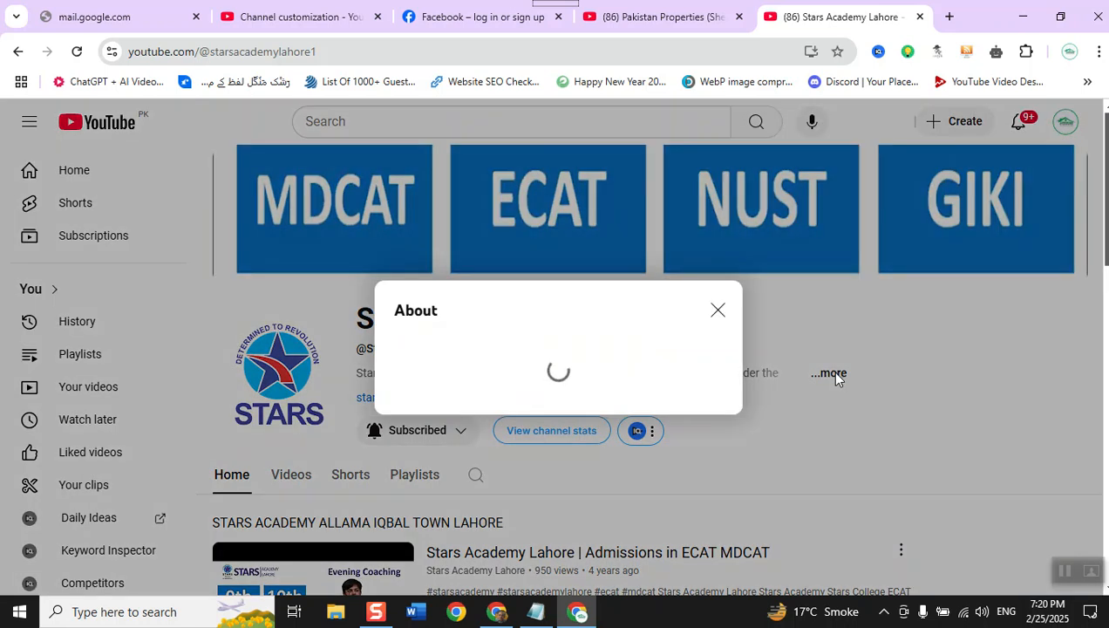
scroll(661, 404, down, 5)
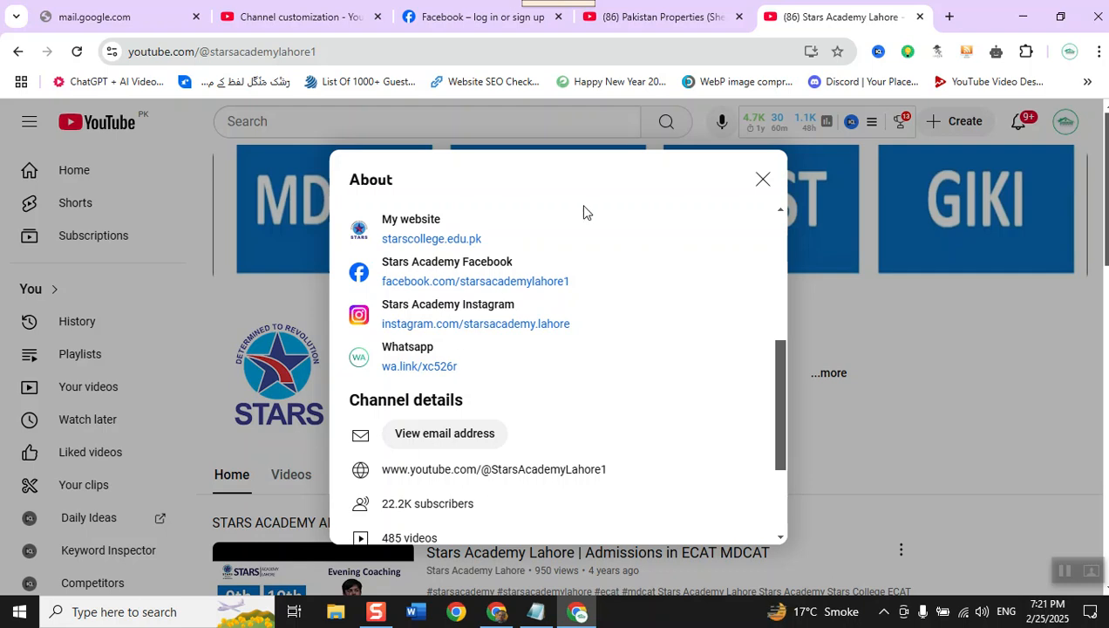
click(763, 181)
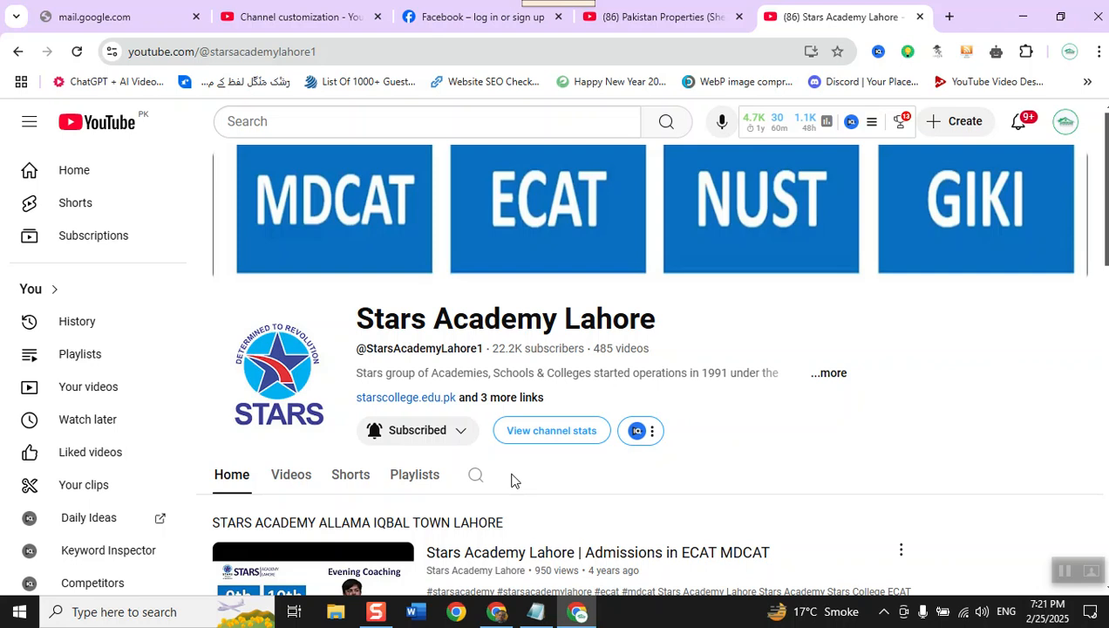
- Review the description and external links in the Stars Academy Lahore channel's About information, and close it
click(826, 375)
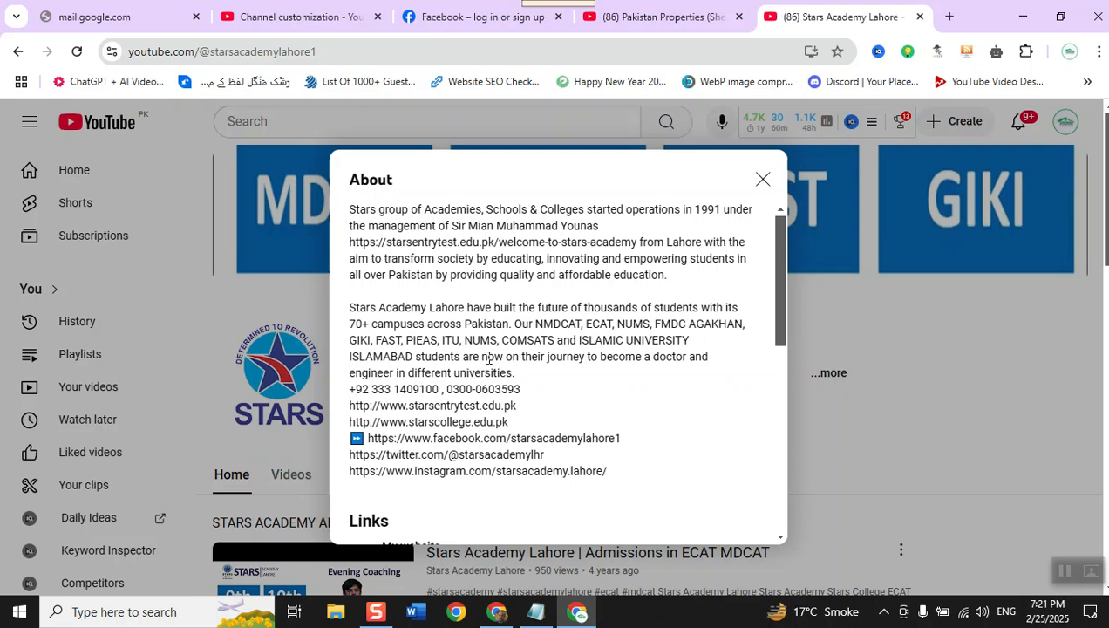
scroll(486, 361, down, 4)
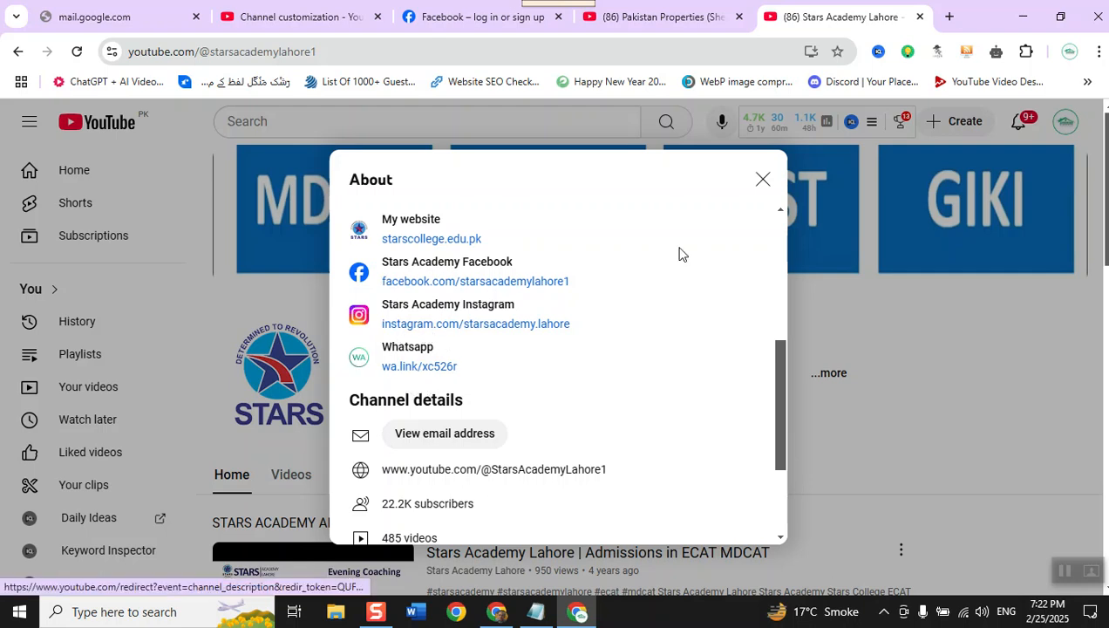
click(761, 181)
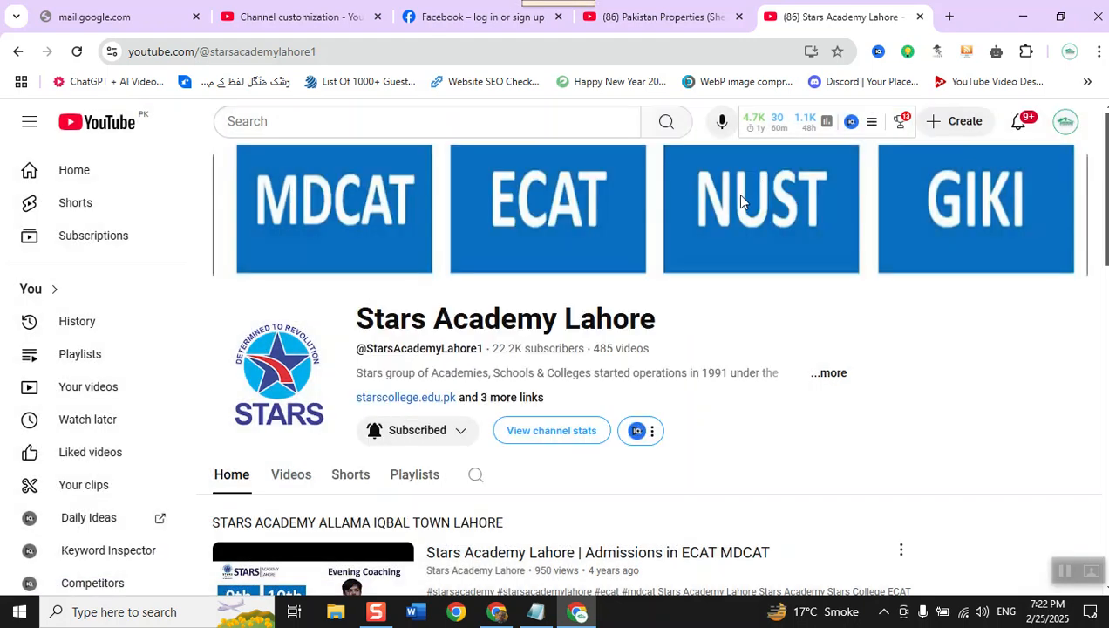
- Add a blank link entry in channel customization, and review the contact info and video watermark sections below it
click(310, 16)
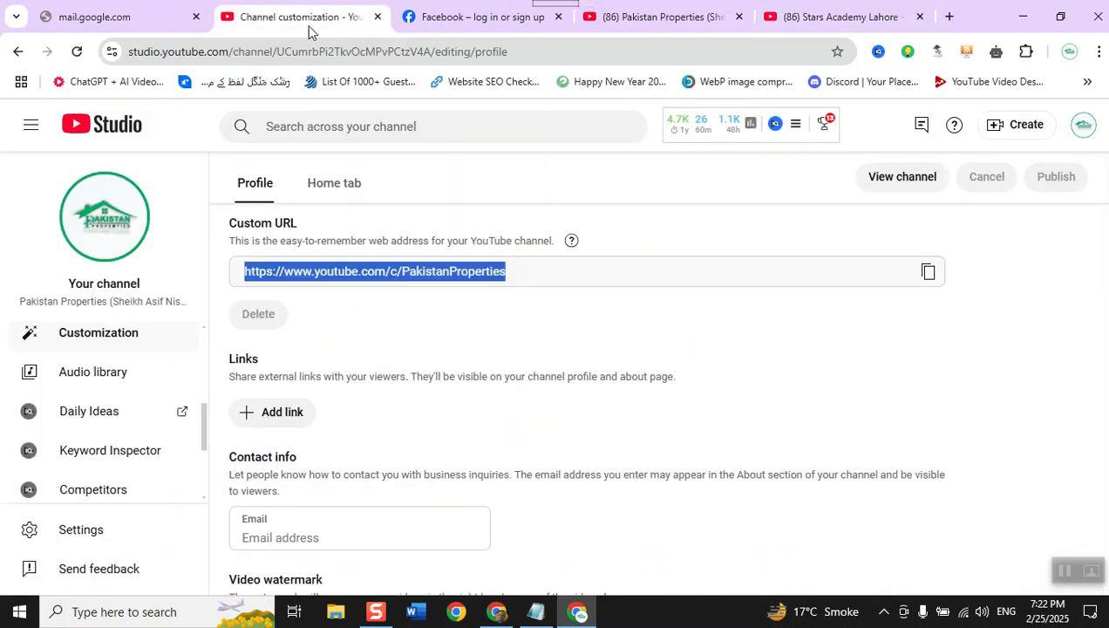
click(278, 411)
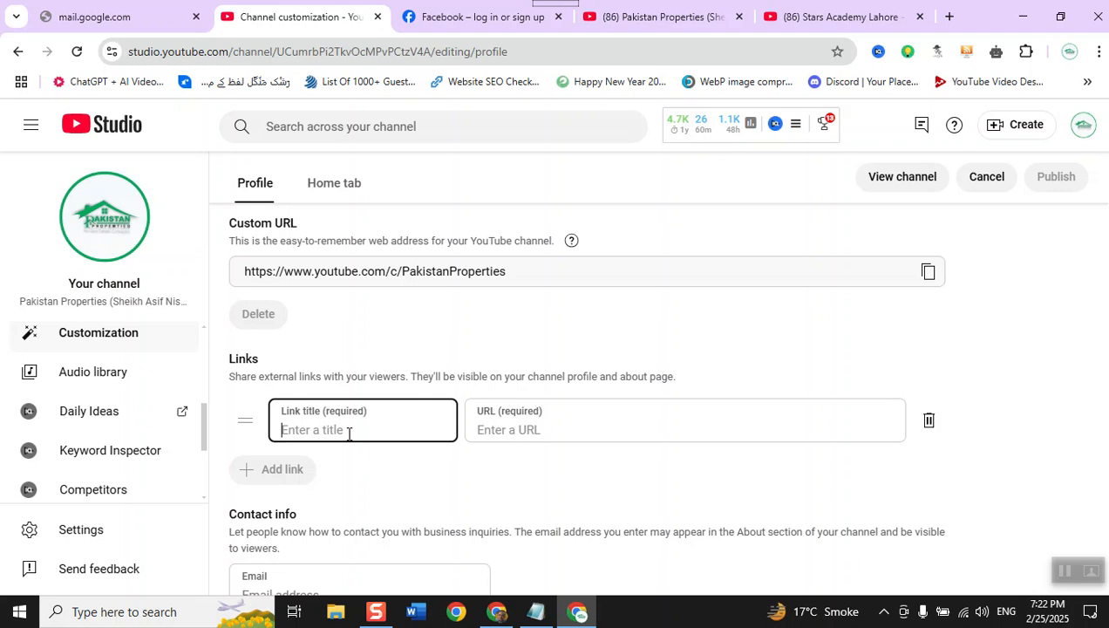
scroll(343, 445, down, 2)
scroll(343, 445, down, 1)
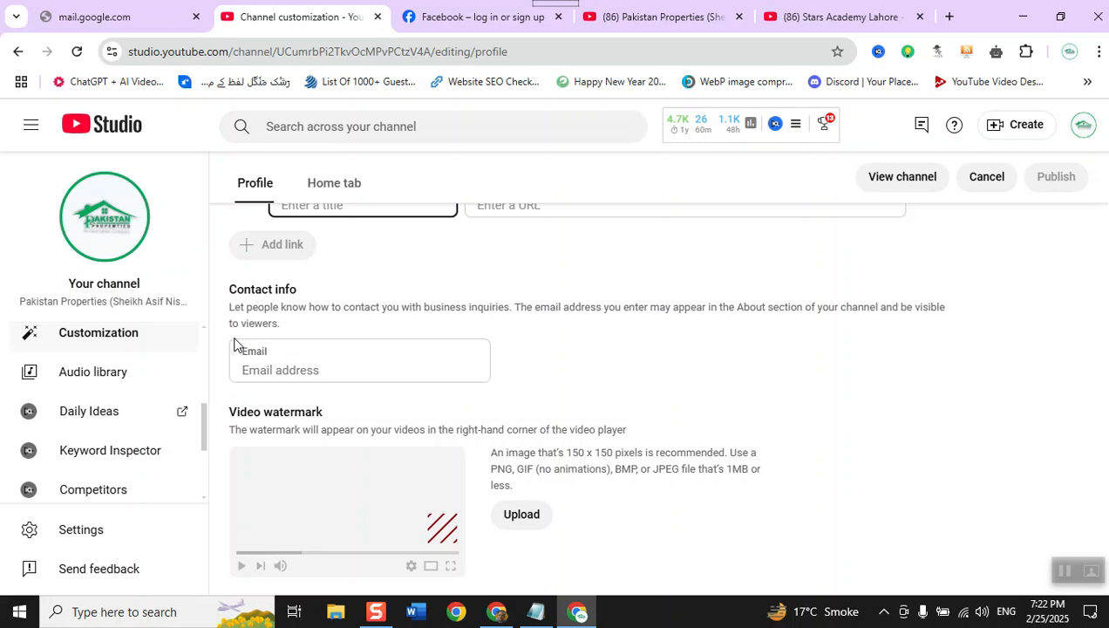
- Reveal the business email in the Stars Academy Lahore channel's About information by passing the robot check, and close it
click(836, 16)
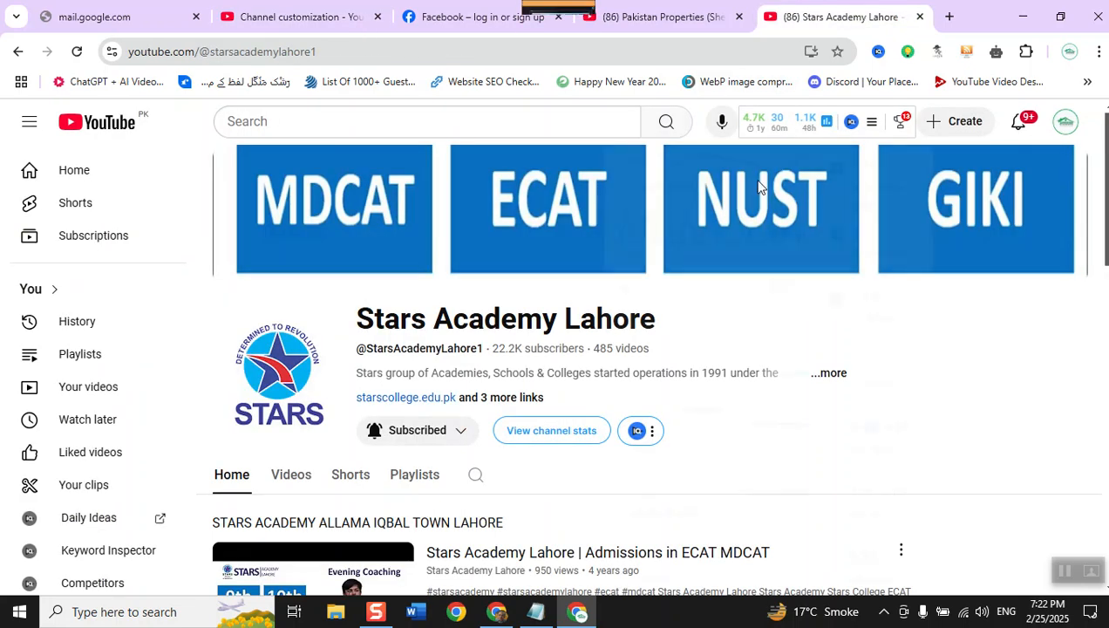
click(810, 378)
scroll(619, 374, down, 5)
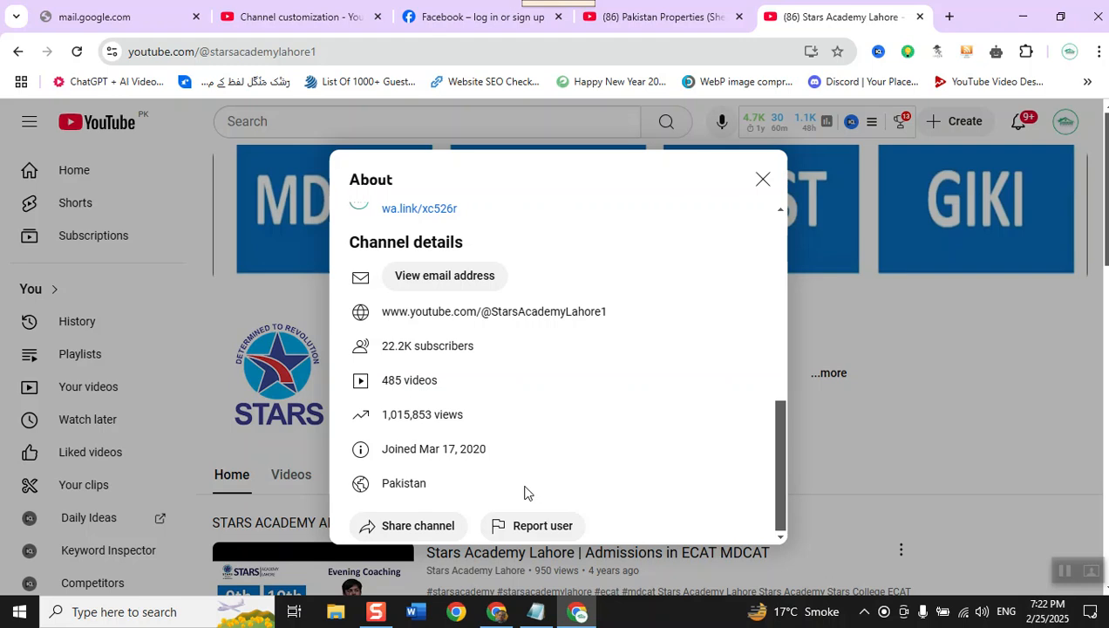
click(446, 279)
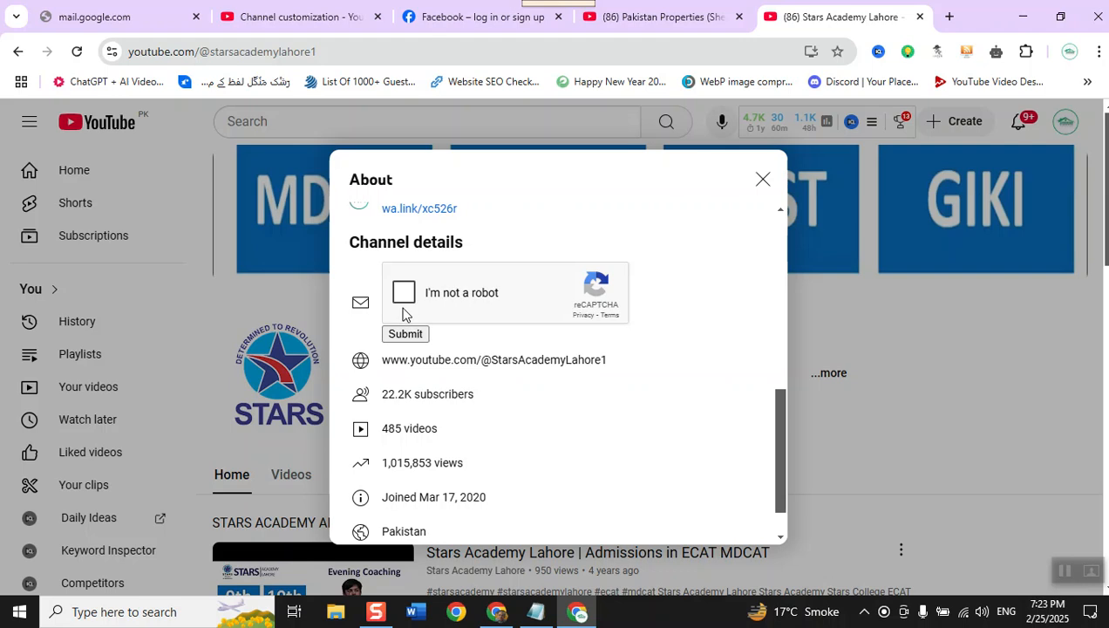
click(404, 296)
click(404, 333)
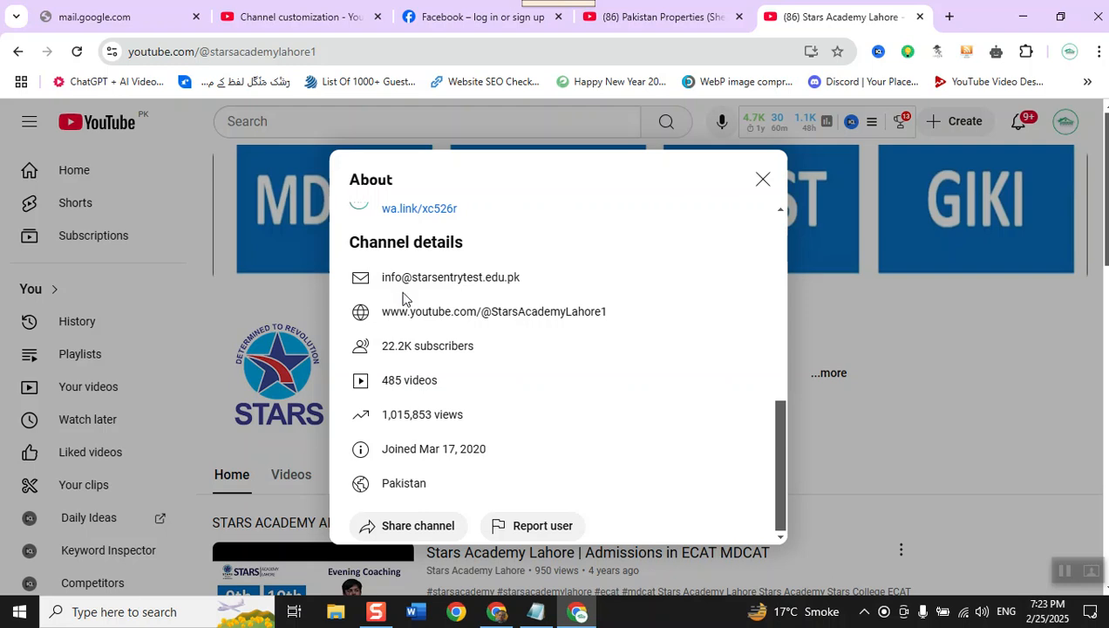
click(762, 179)
- Return to channel customization, glance over the profile fields, and view the Home tab visibility and layout settings
click(294, 10)
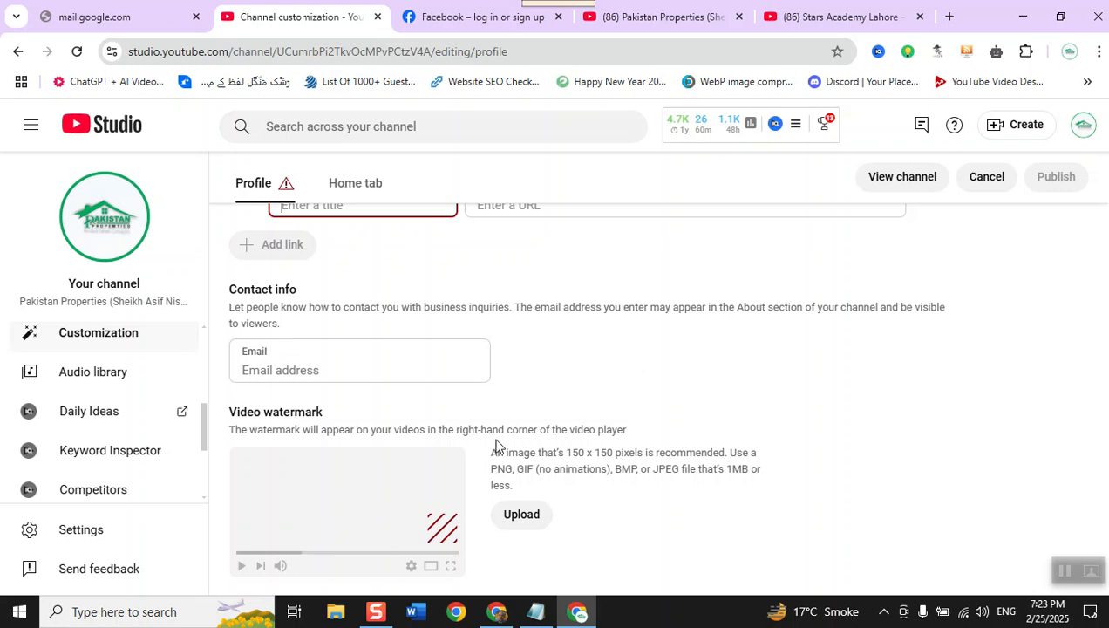
scroll(495, 443, up, 1)
scroll(803, 473, down, 1)
scroll(804, 477, up, 4)
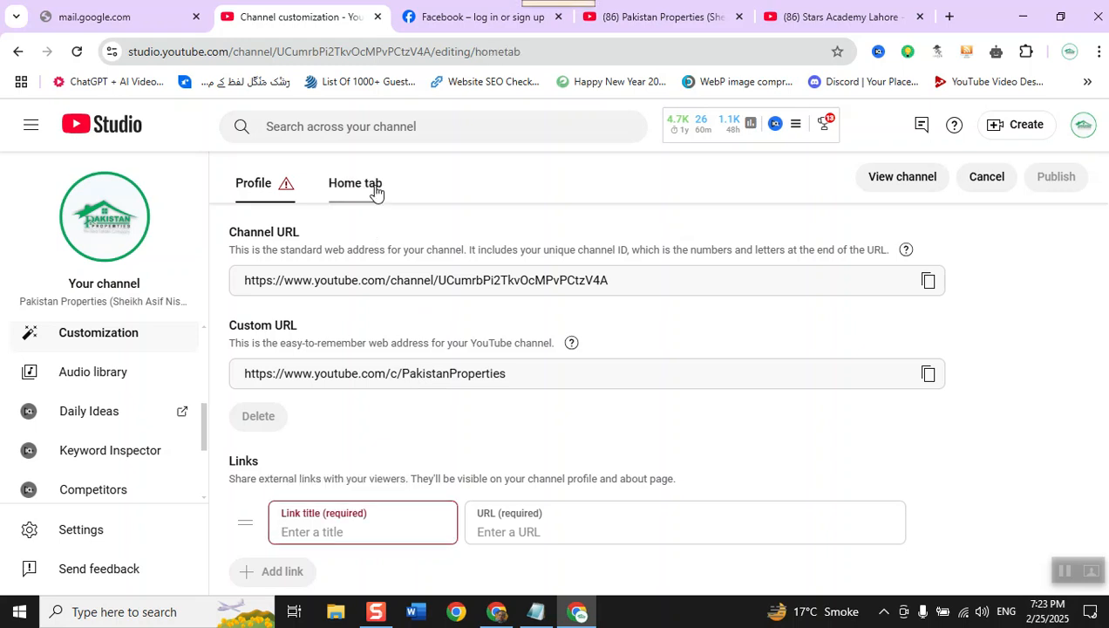
click(376, 192)
scroll(255, 236, up, 3)
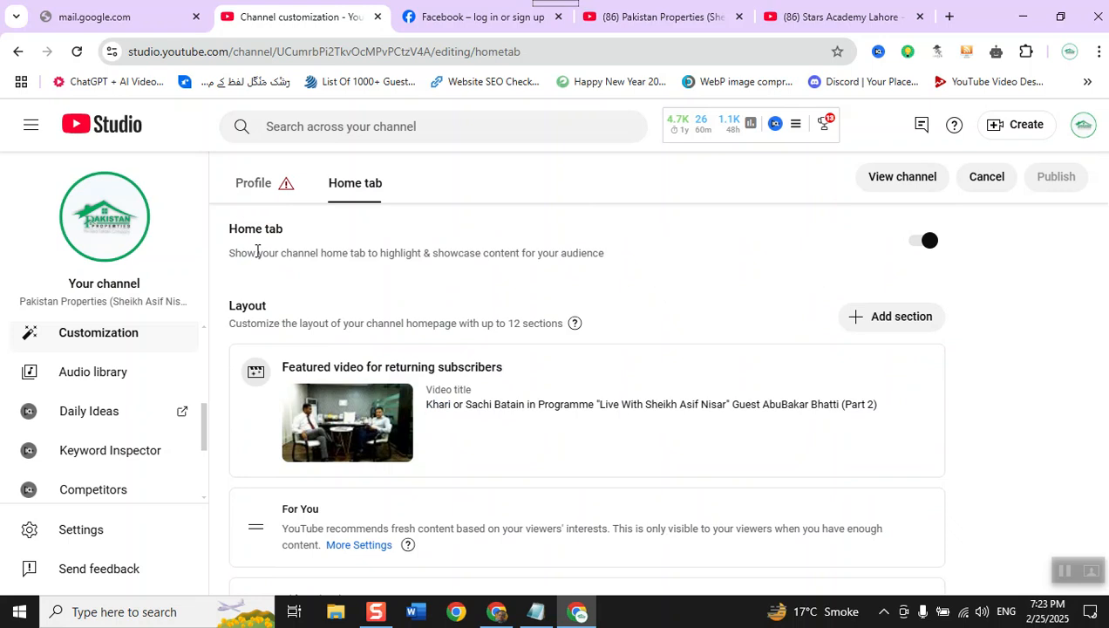
click(794, 15)
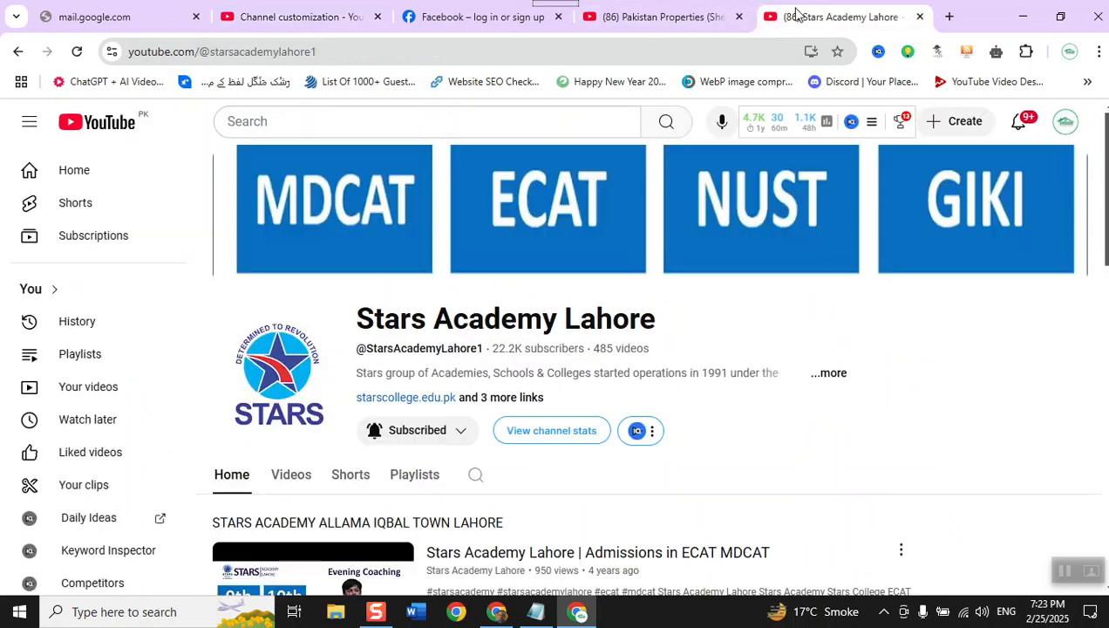
click(389, 57)
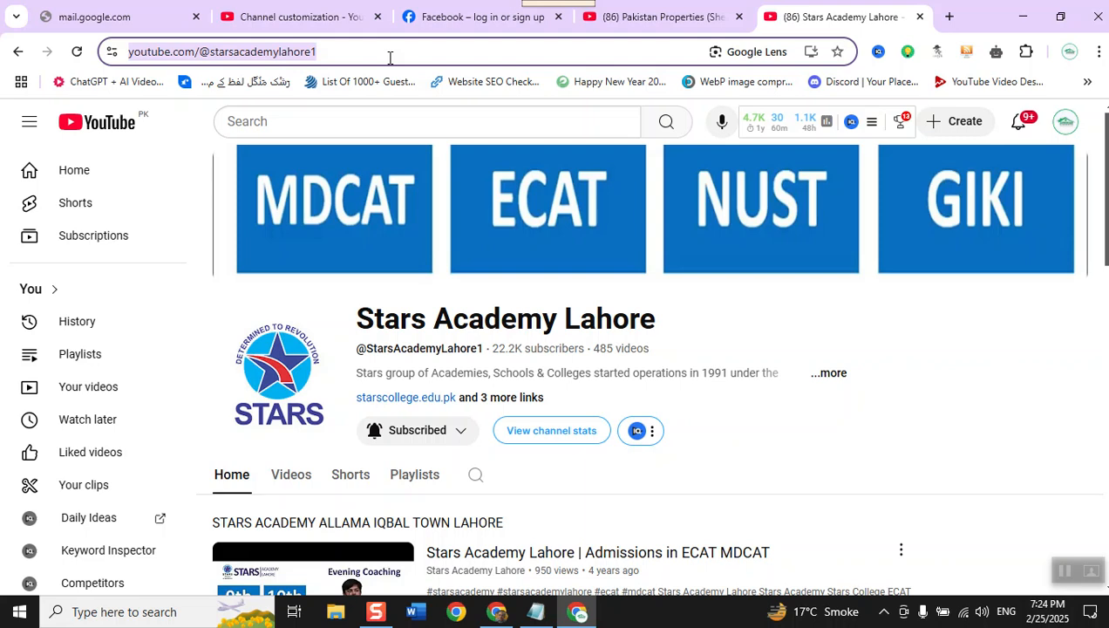
click(389, 57)
key(BackSpace)
key(BackSpace)
key(BackSpace)
key(BackSpace)
key(BackSpace)
key(BackSpace)
key(BackSpace)
key(BackSpace)
key(BackSpace)
key(BackSpace)
key(BackSpace)
key(BackSpace)
key(BackSpace)
key(BackSpace)
key(BackSpace)
key(BackSpace)
key(BackSpace)
key(BackSpace)
key(BackSpace)
key(BackSpace)
key(BackSpace)
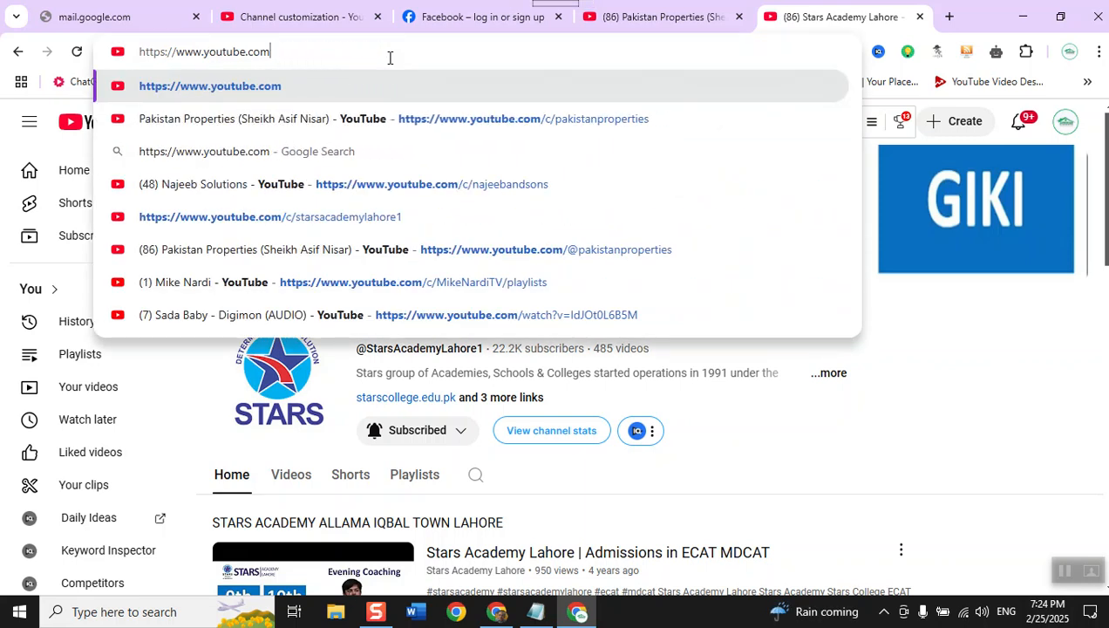
text(/@)
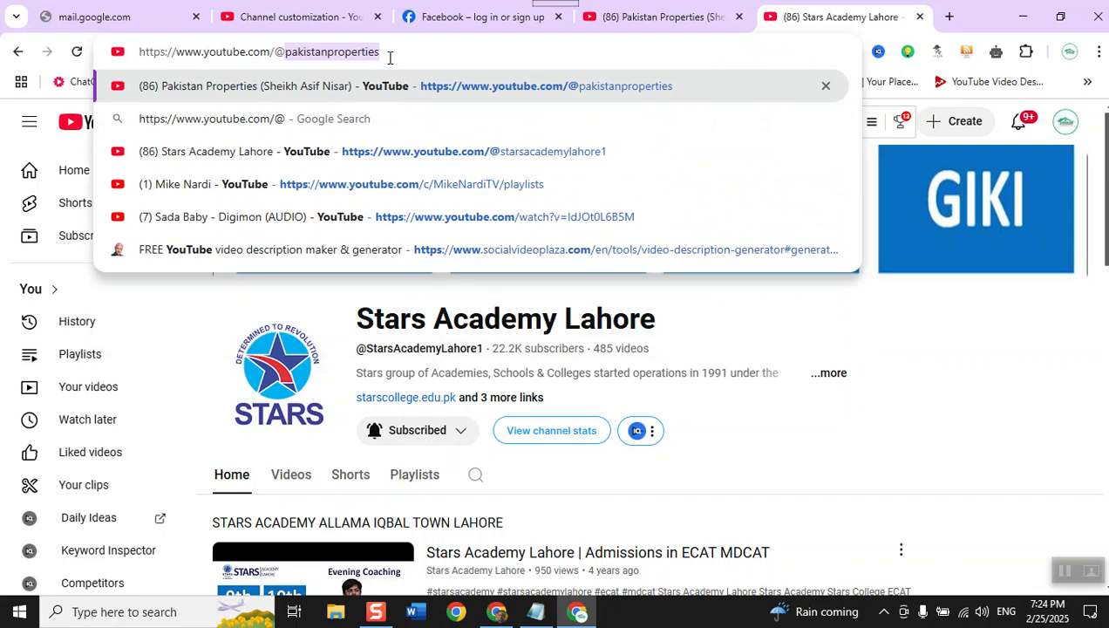
text(na)
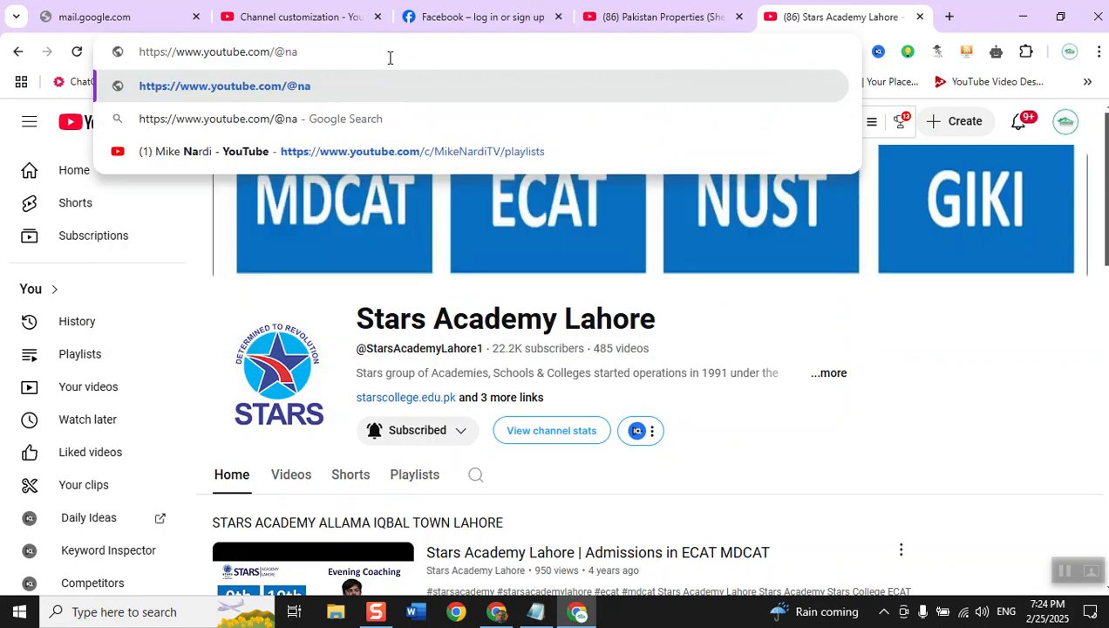
text(jeebsolutions)
key(Return)
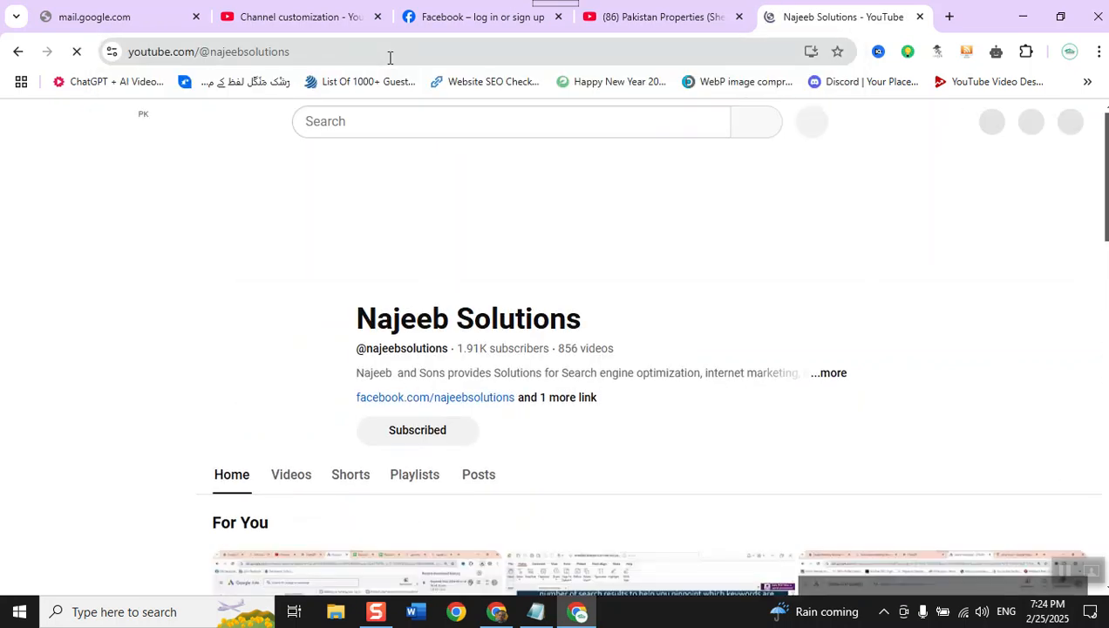
scroll(399, 247, down, 2)
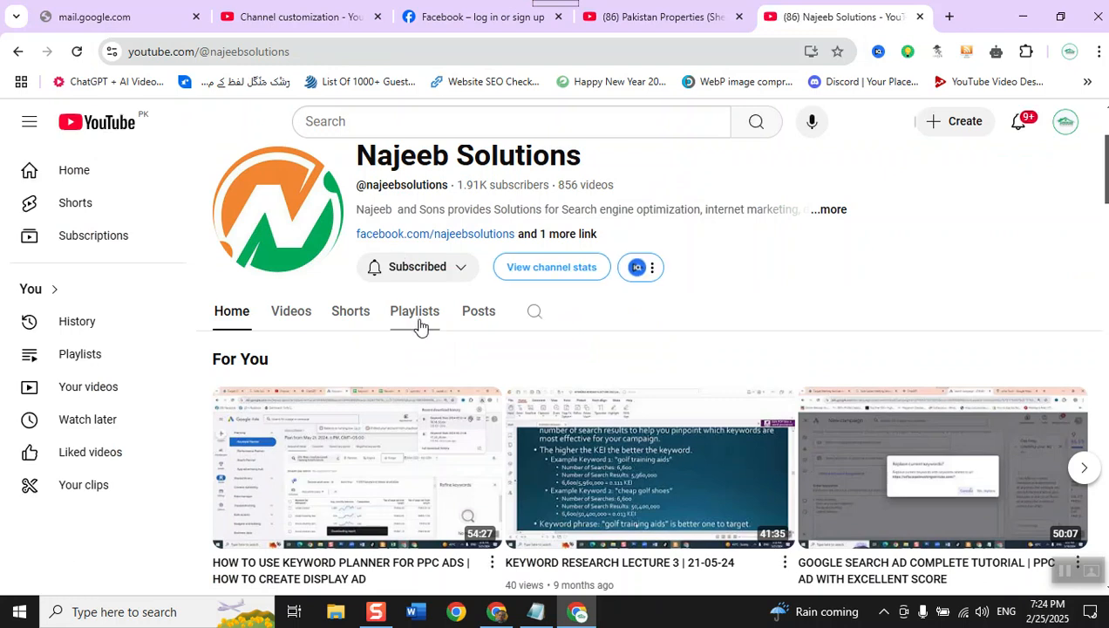
scroll(481, 403, up, 2)
scroll(484, 411, down, 3)
scroll(487, 413, up, 3)
- Open a new browser window in the third of the other Chrome profiles
mouse_move(686, 31)
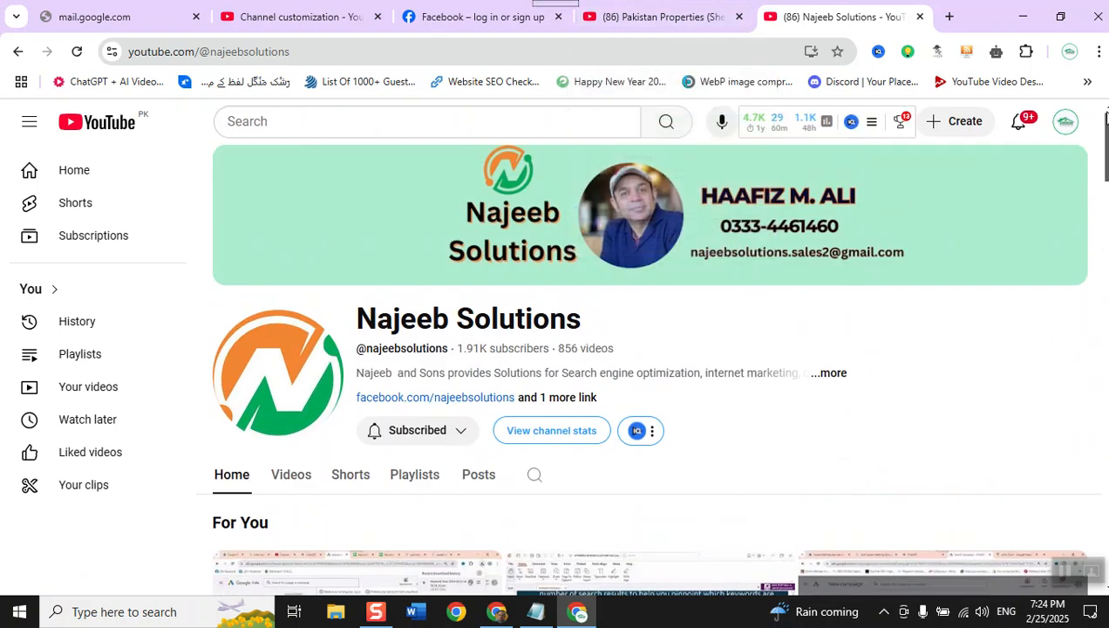
click(1096, 54)
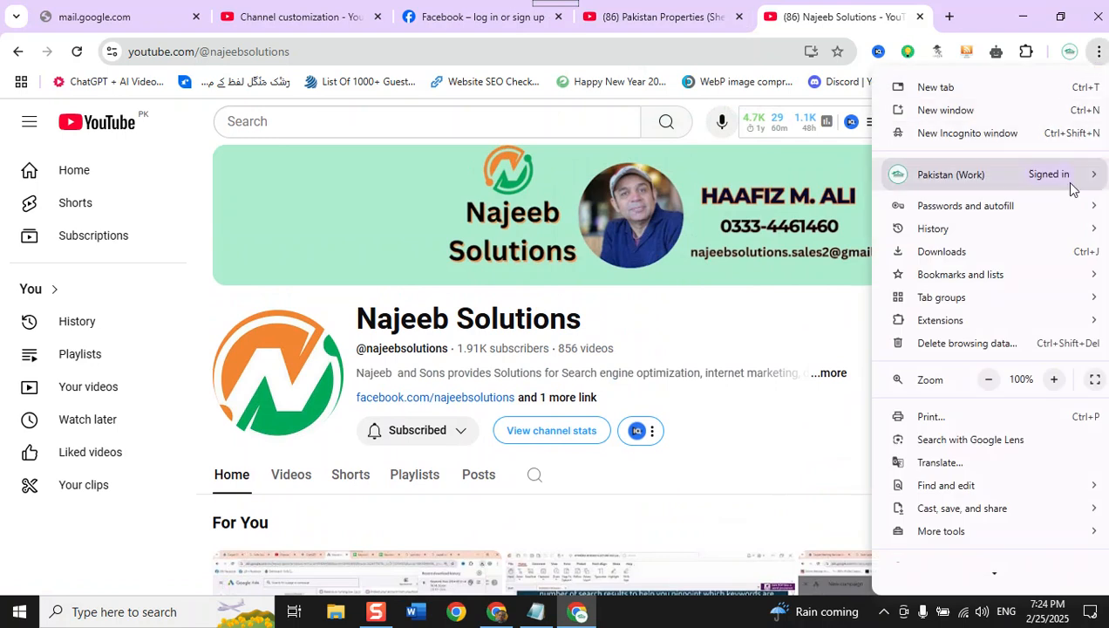
mouse_move(1069, 176)
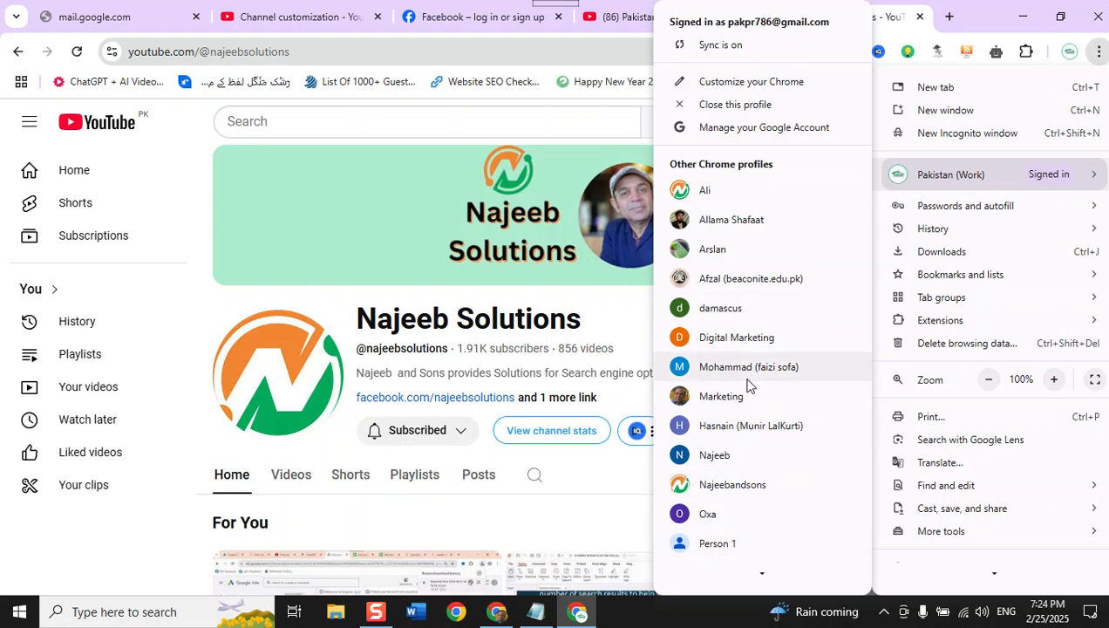
scroll(732, 571, down, 2)
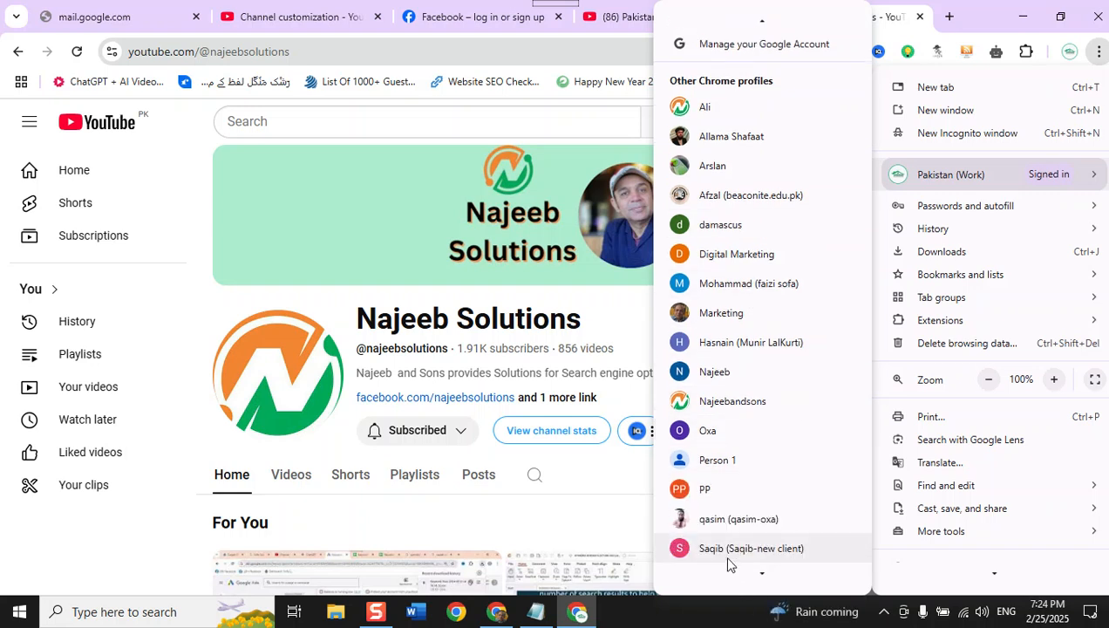
click(706, 166)
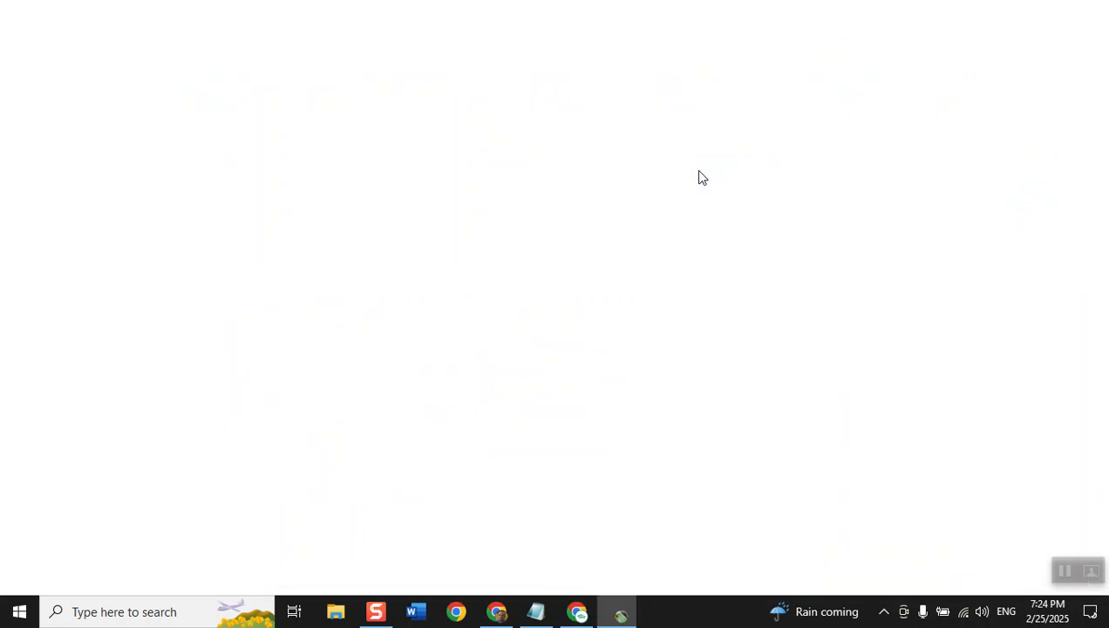
click(262, 54)
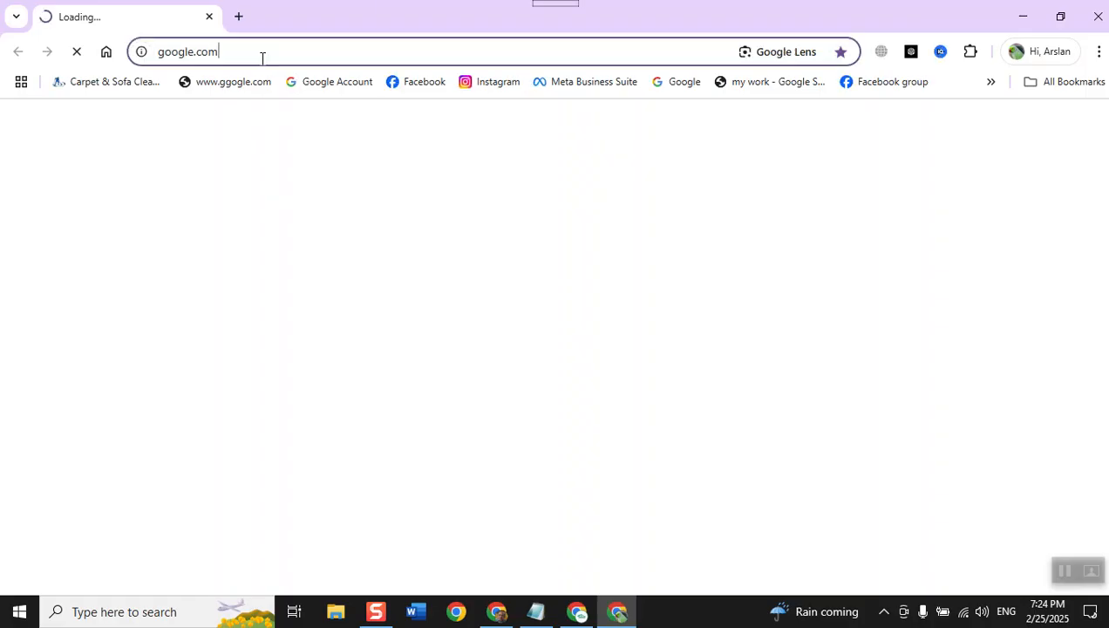
text(youtube.com)
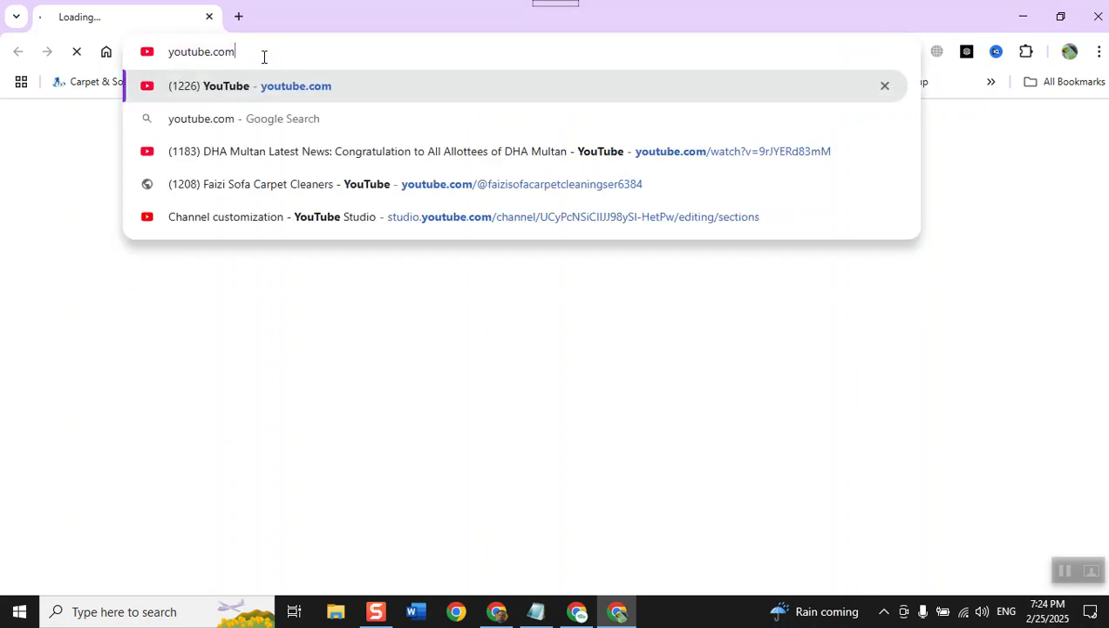
text(/@)
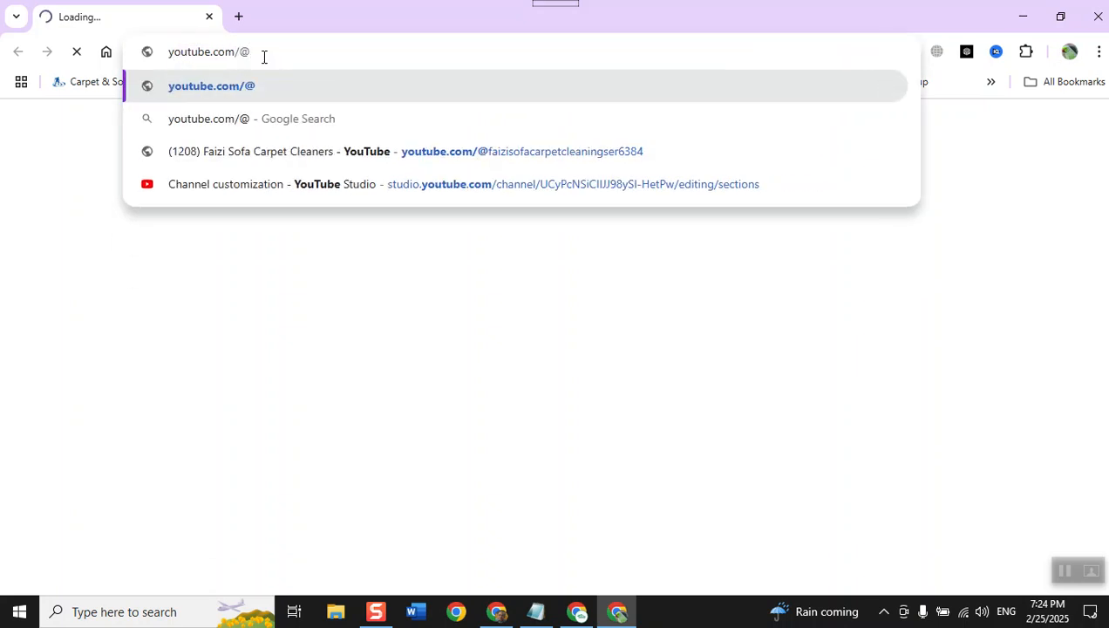
text(starsa)
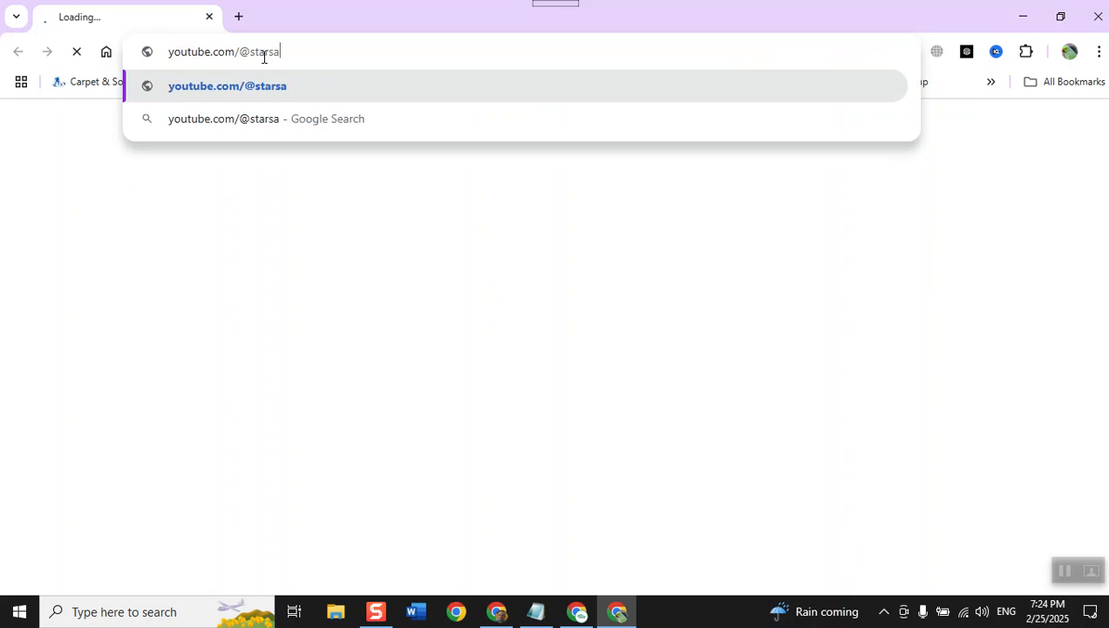
text(cad)
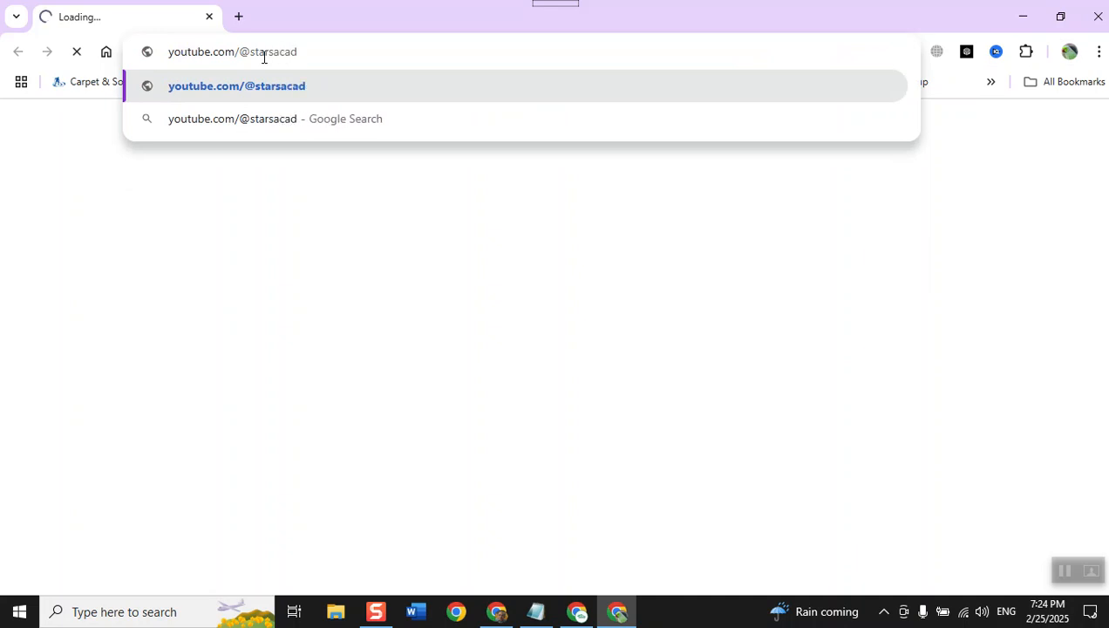
text(emylahore1)
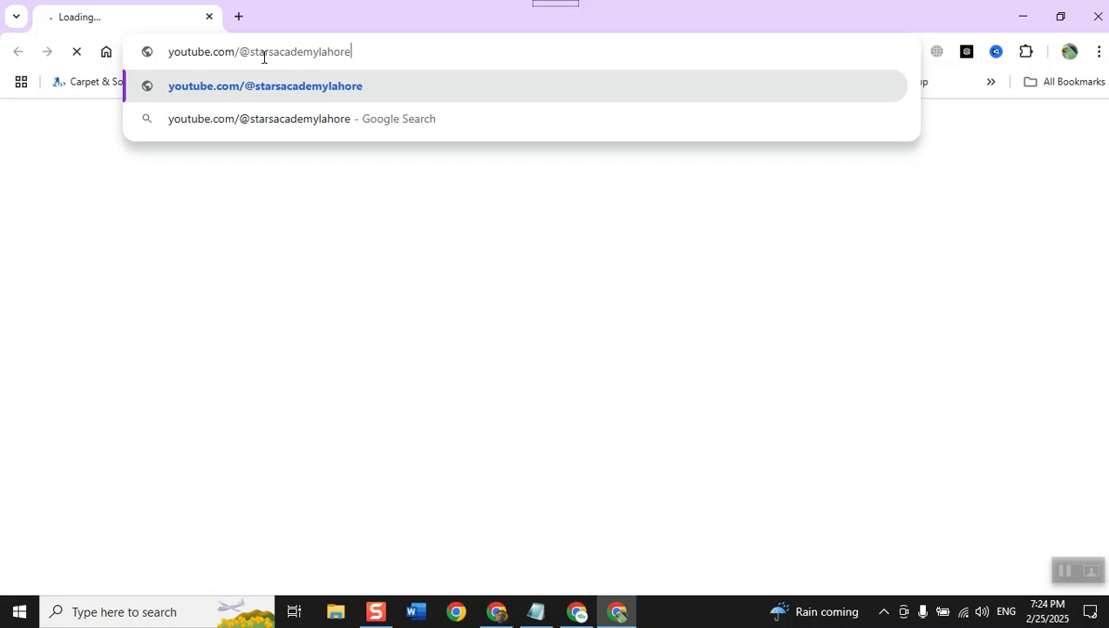
key(Return)
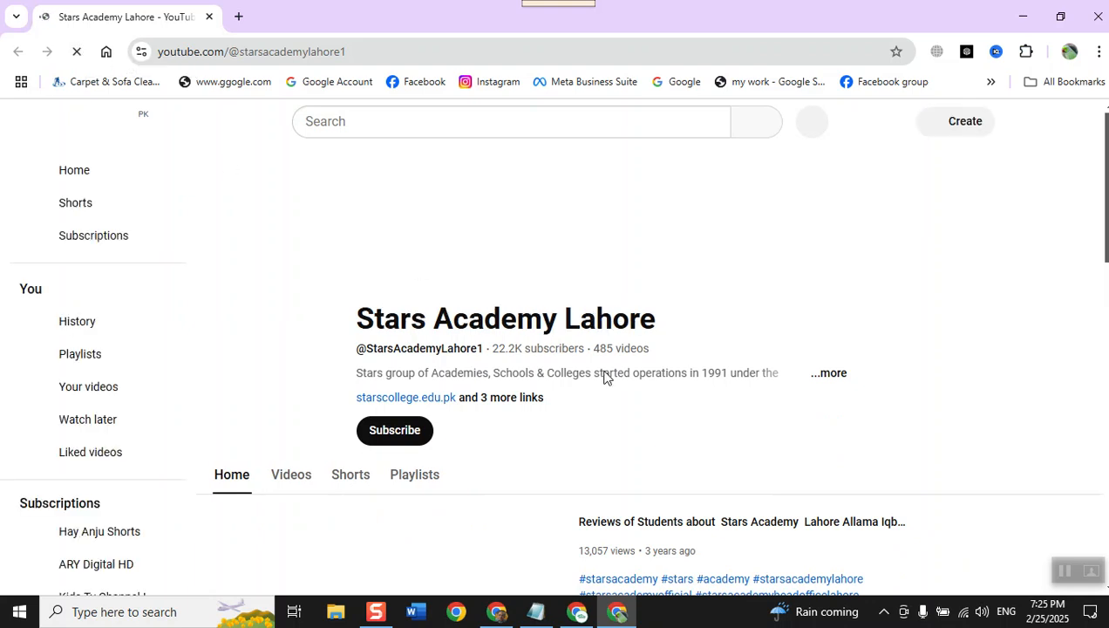
- View the featured student reviews video on the channel's home page and close the live caption box
scroll(735, 449, down, 2)
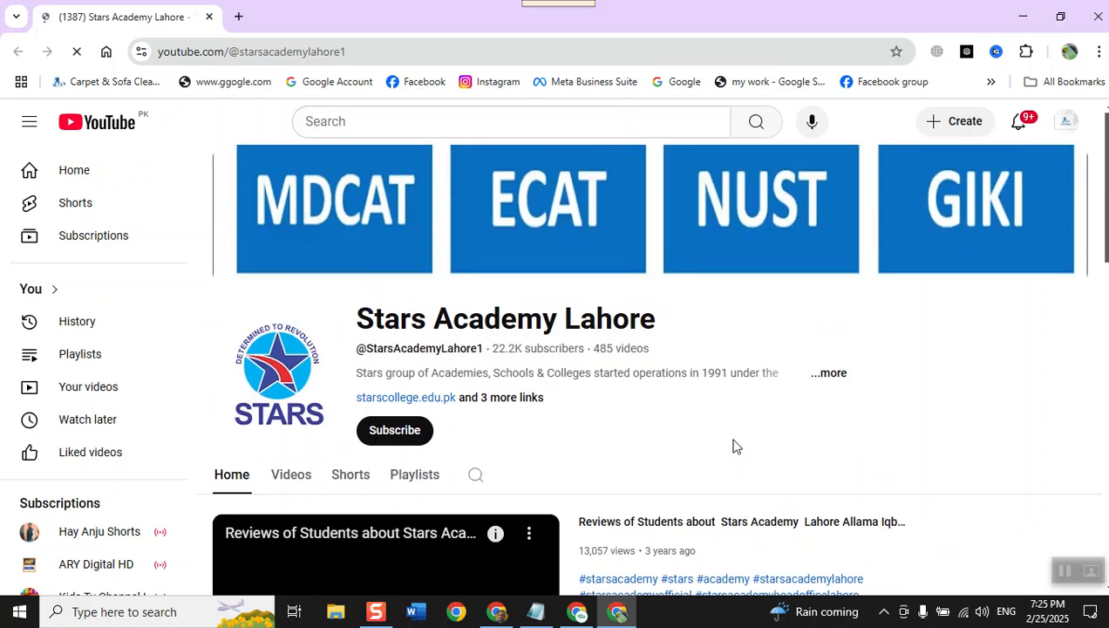
scroll(733, 446, down, 2)
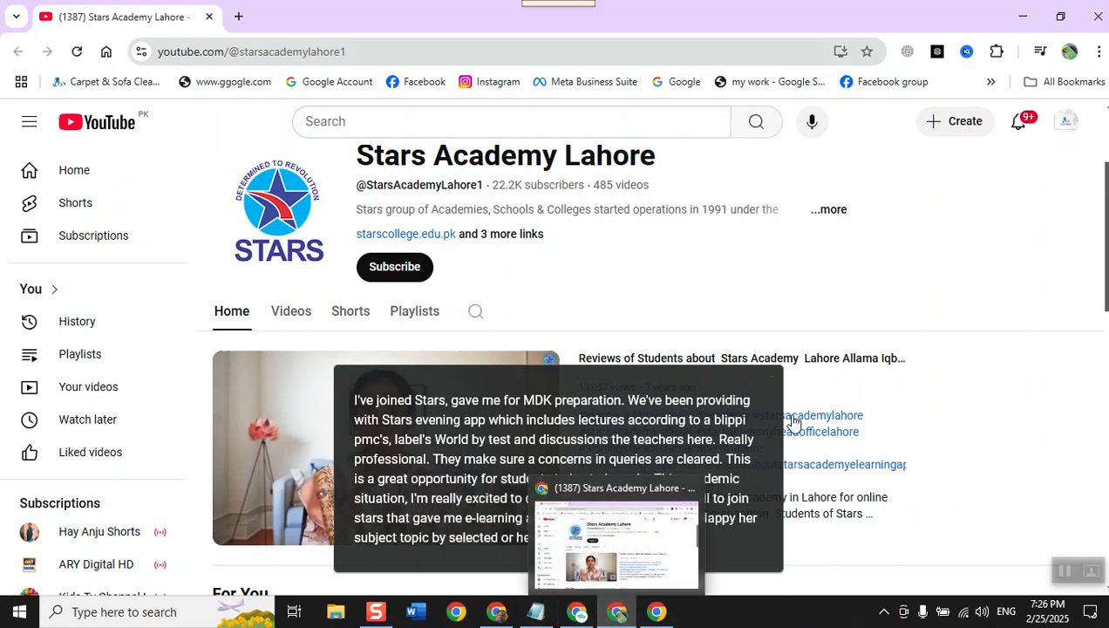
click(770, 377)
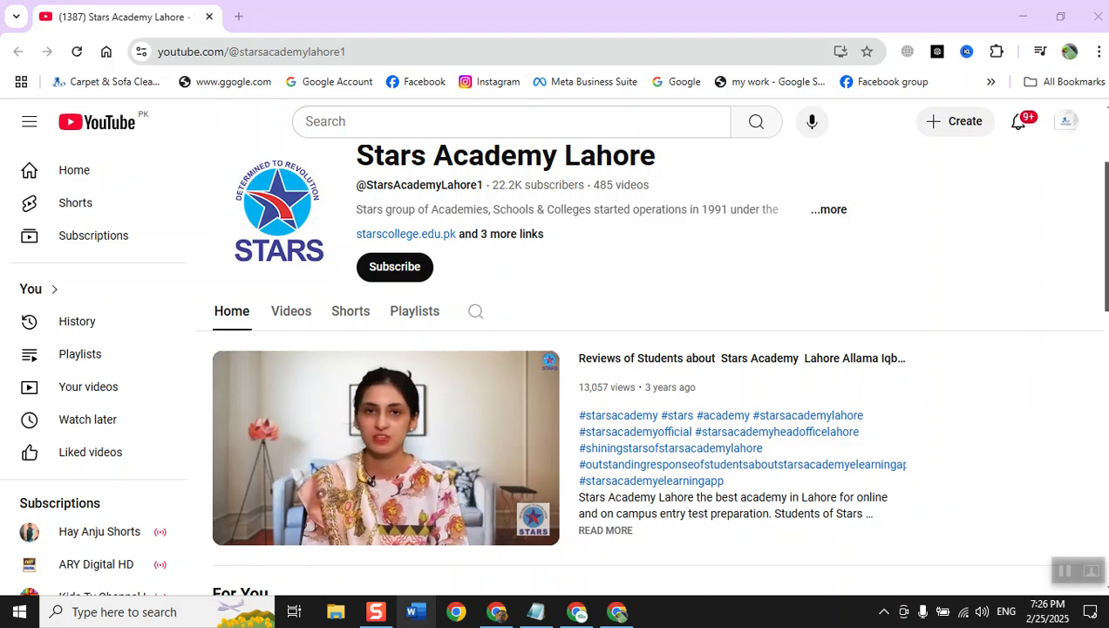
- Return to the Pakistan Properties channel's Home tab customization in YouTube Studio and look over its layout sections
click(573, 617)
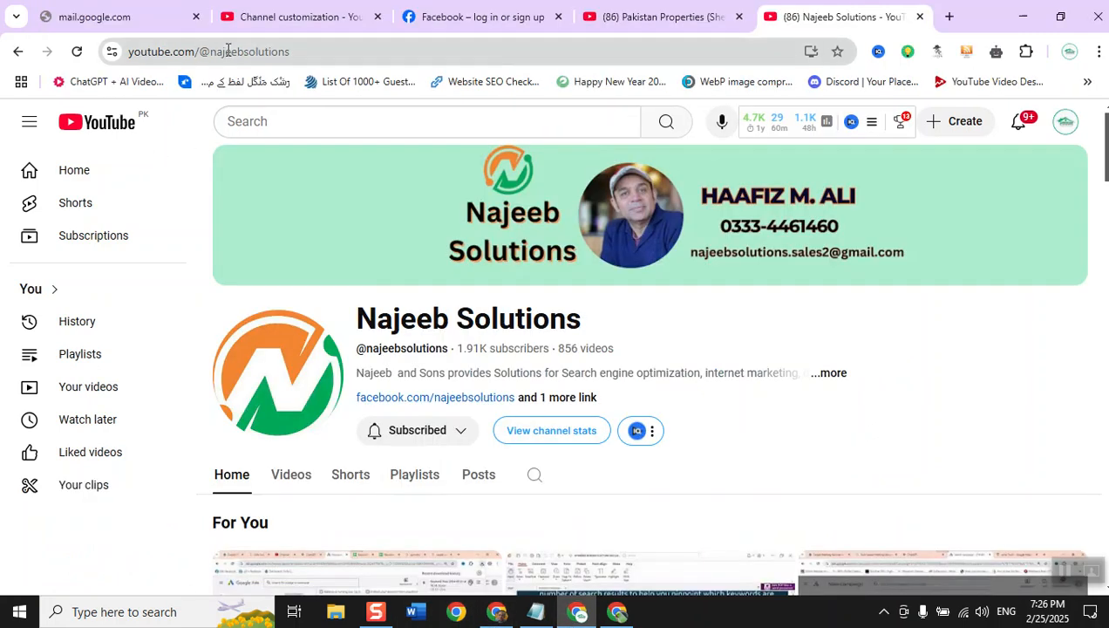
click(272, 30)
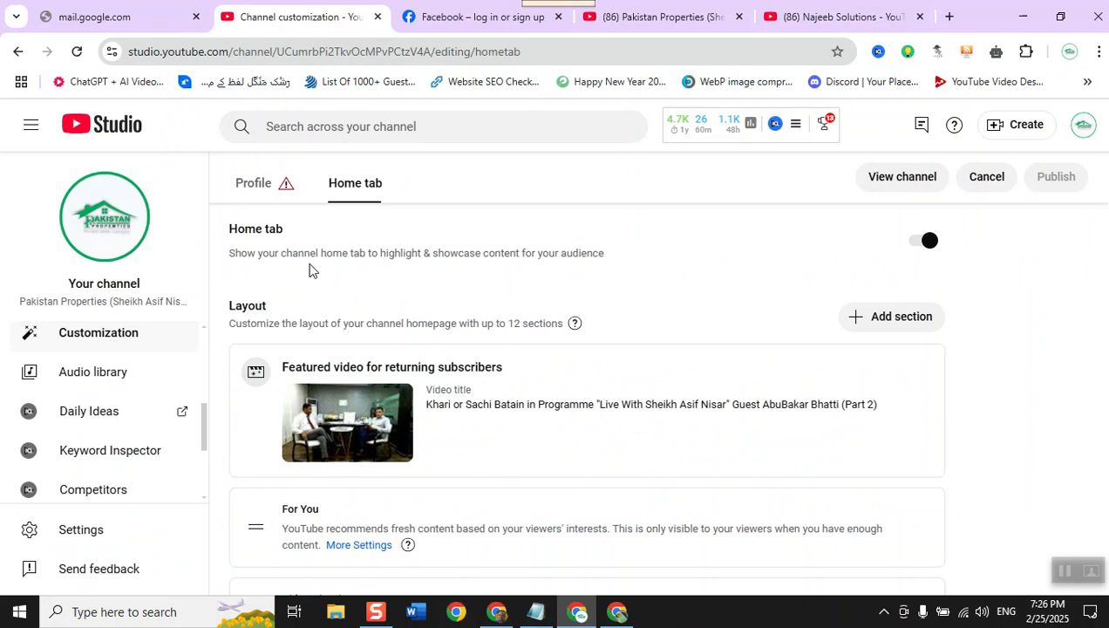
scroll(345, 287, down, 1)
scroll(397, 326, up, 2)
- View the section types that can be added to the home layout, close the list and review the existing sections
click(862, 382)
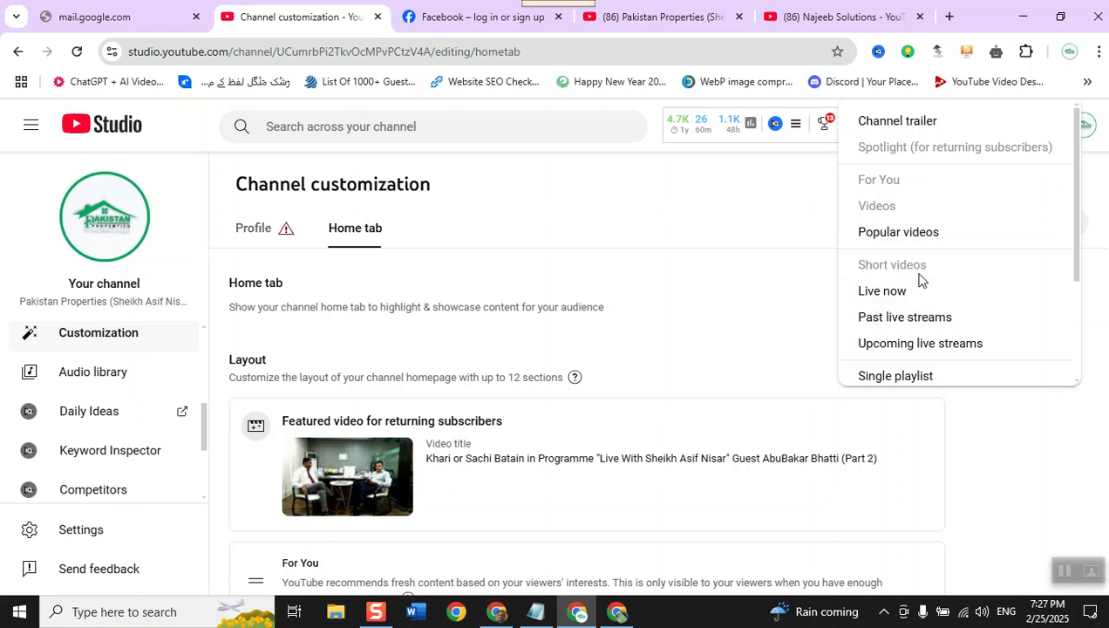
click(568, 237)
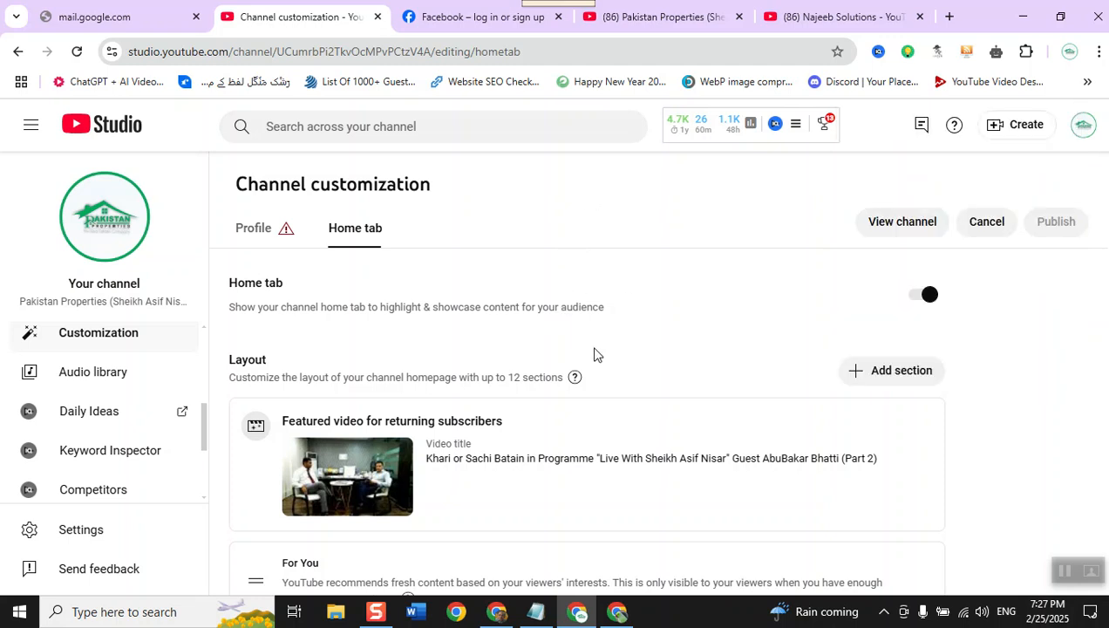
scroll(594, 353, down, 2)
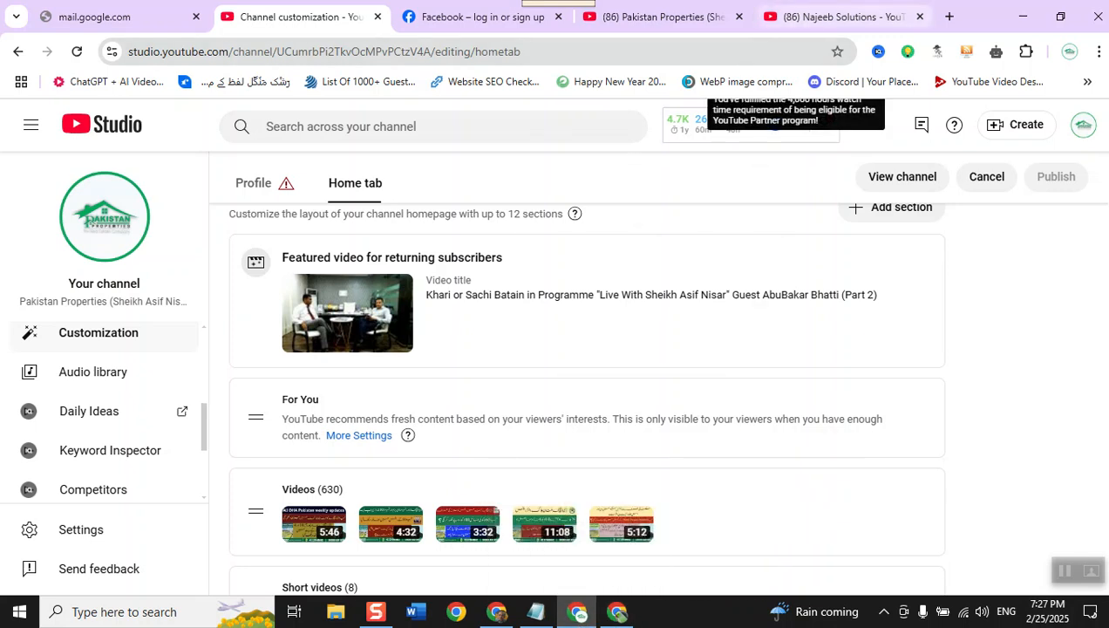
- Examine the Najeeb Solutions channel's home page sections, from For You and Videos through Popular videos, Created playlists and Shorts
click(837, 17)
scroll(502, 445, down, 5)
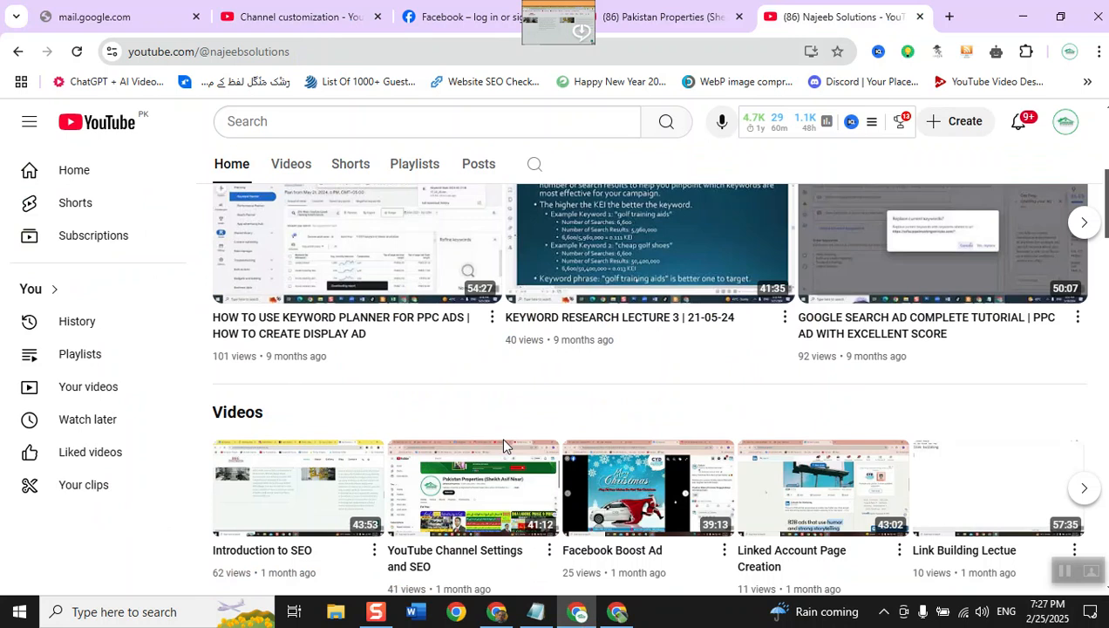
scroll(503, 444, up, 3)
scroll(503, 445, down, 7)
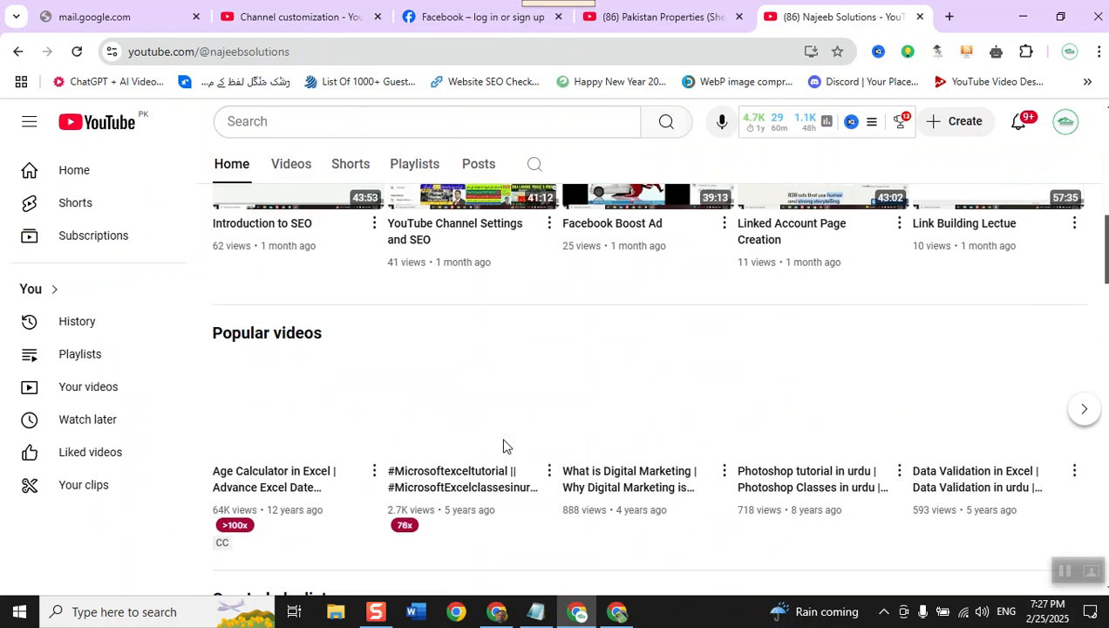
scroll(503, 445, down, 3)
scroll(502, 445, up, 2)
scroll(503, 446, down, 3)
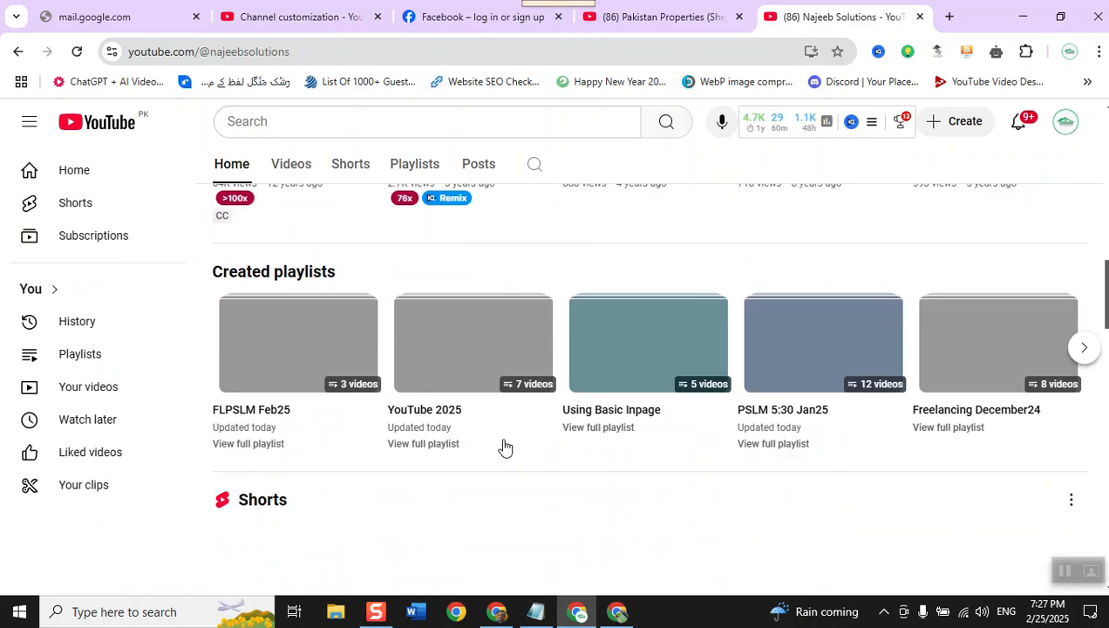
scroll(502, 446, down, 5)
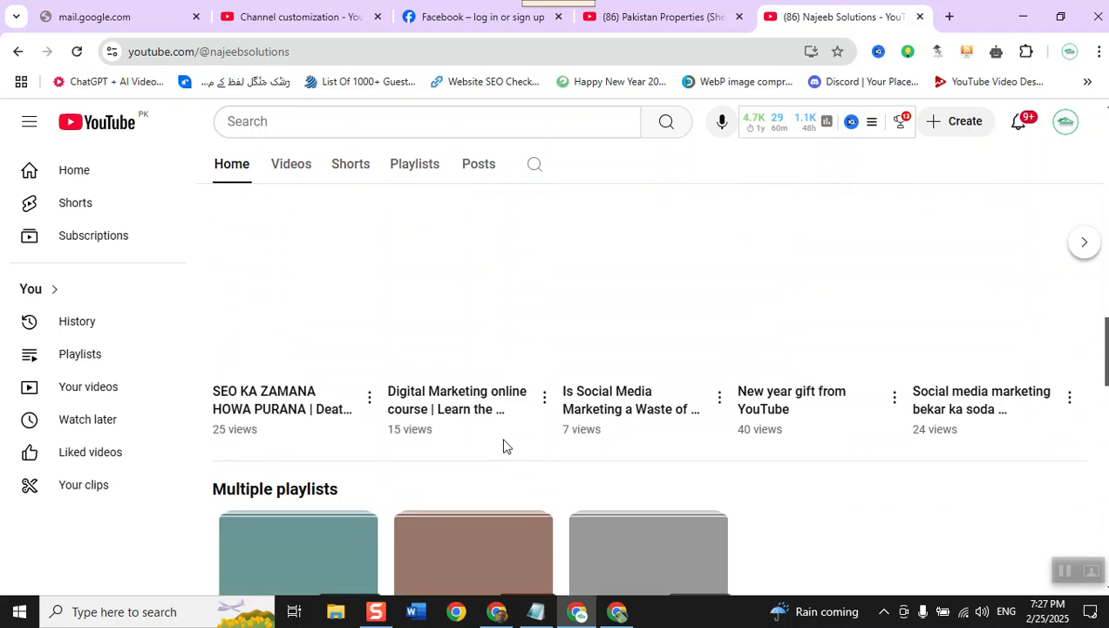
scroll(503, 445, down, 1)
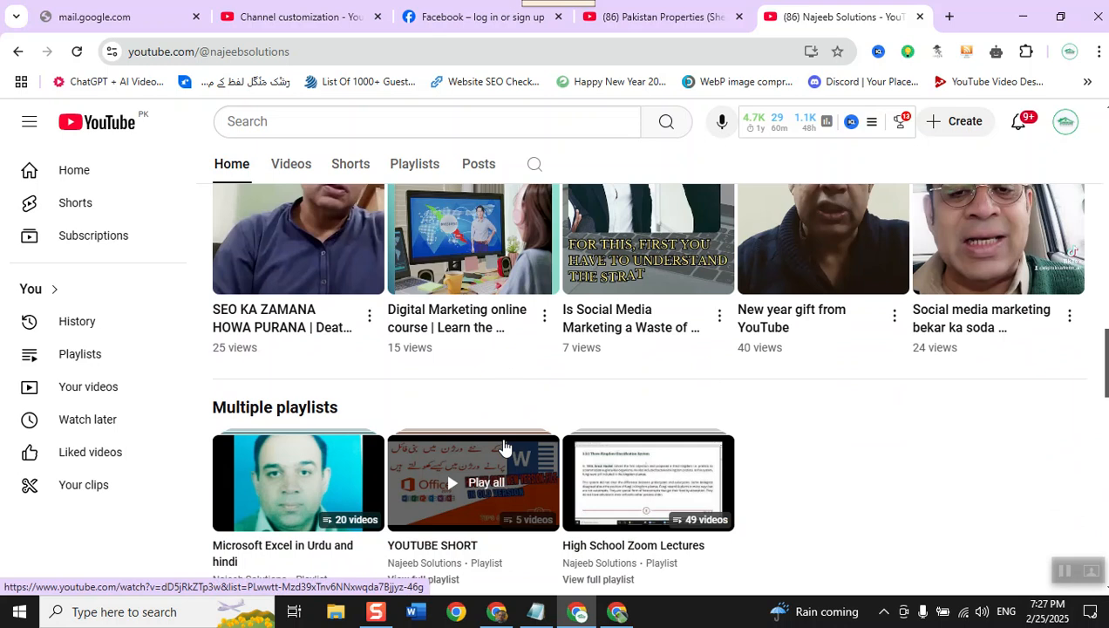
scroll(503, 446, up, 8)
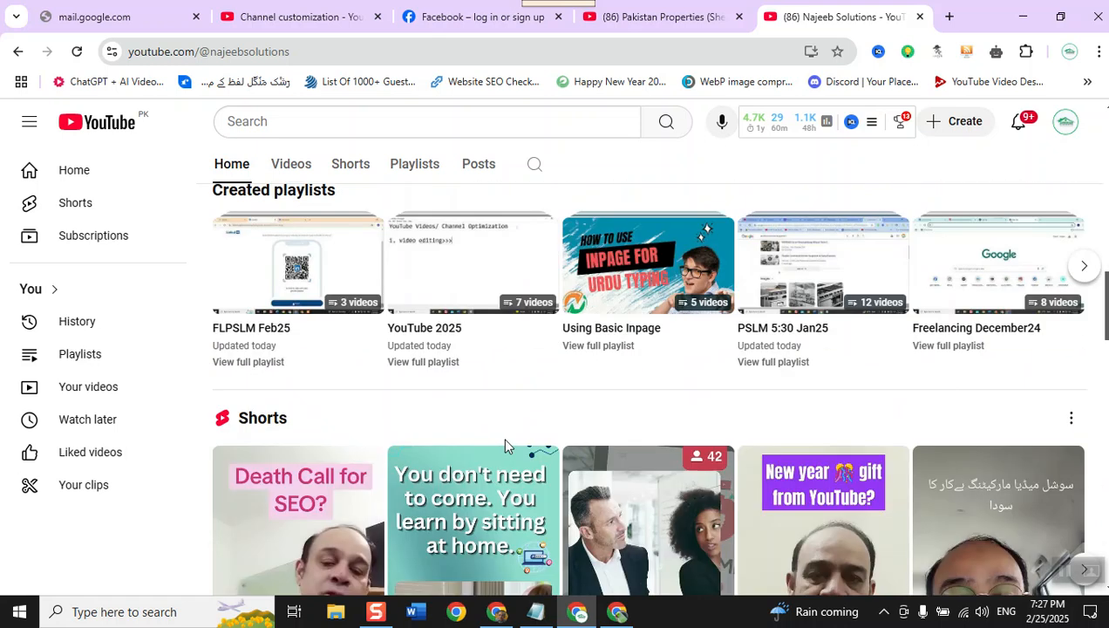
scroll(504, 445, down, 5)
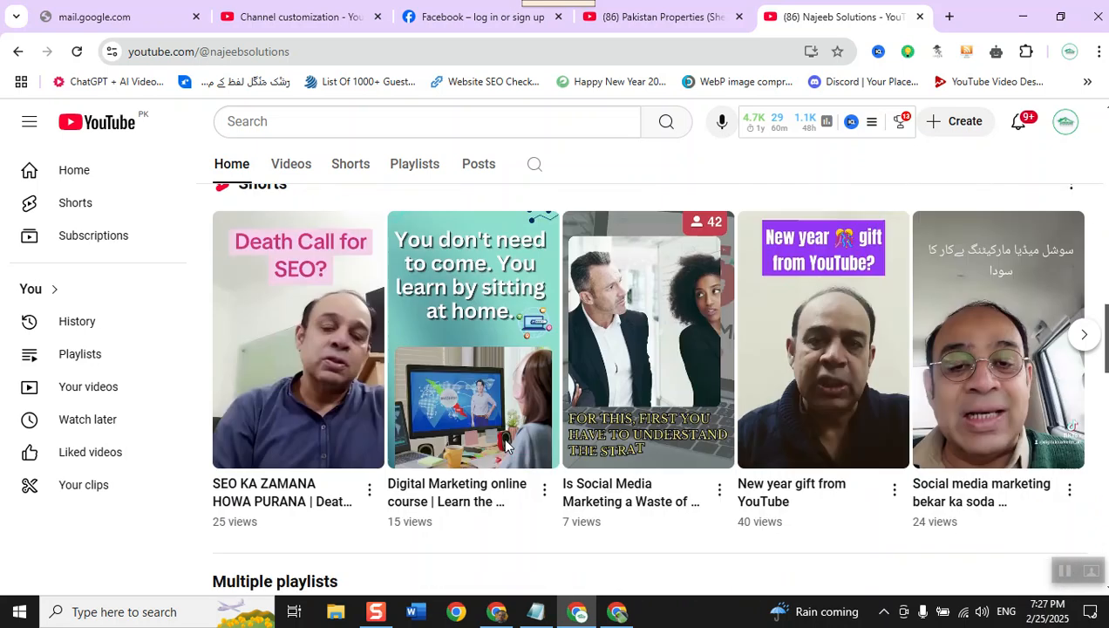
- Examine the playlist sections further down the Najeeb Solutions home page, including Multiple playlists, Peak Solutions, Digital Marketing Topics and PEAK CANTT
scroll(506, 446, down, 1)
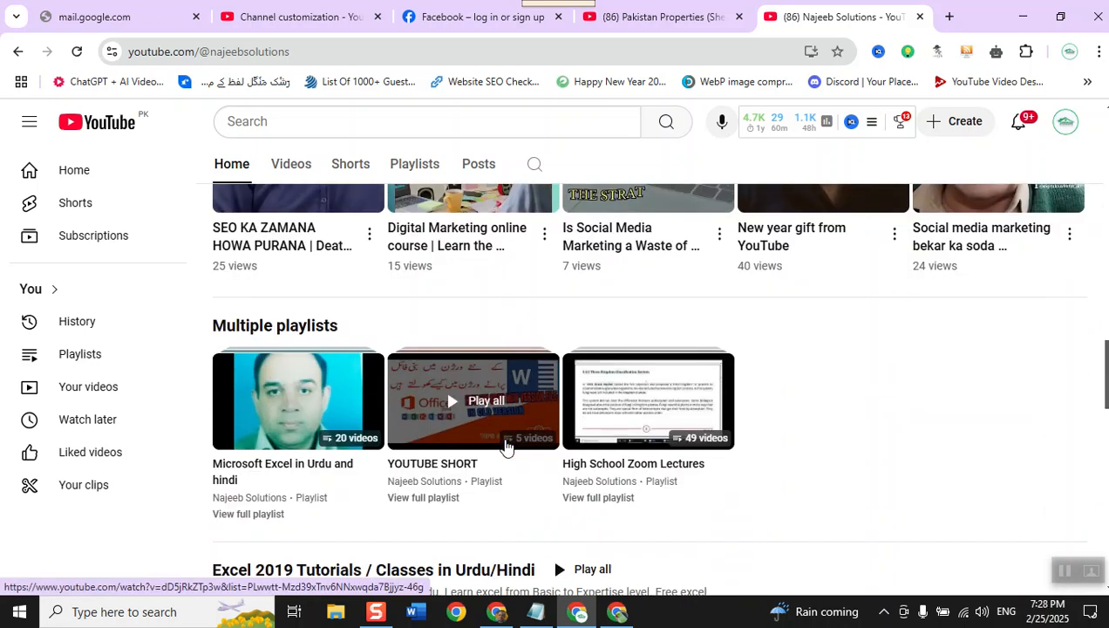
scroll(504, 446, down, 2)
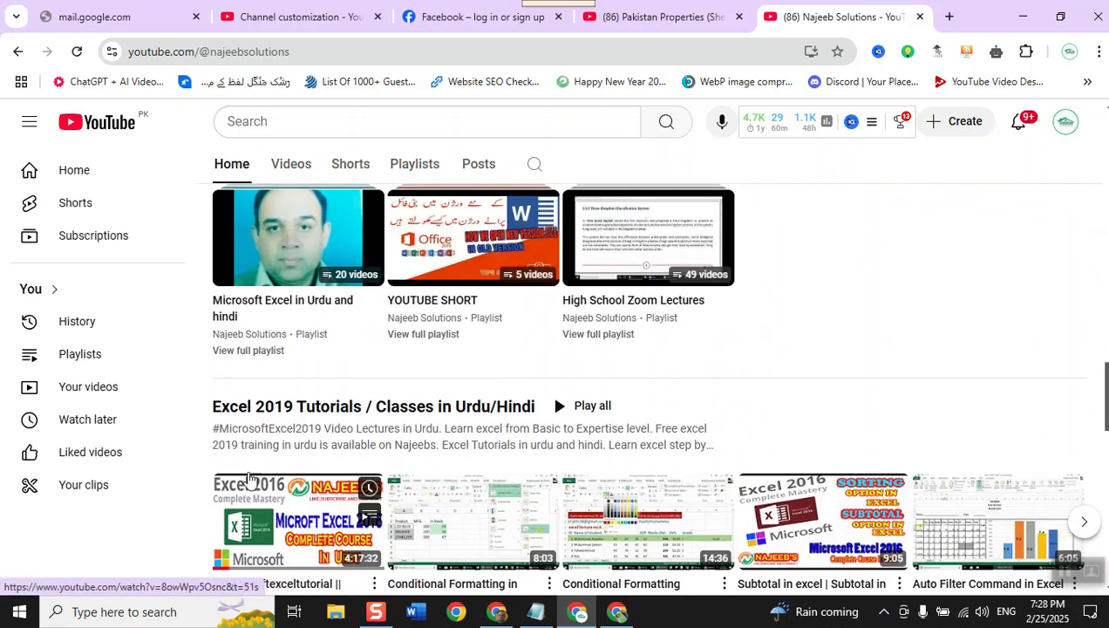
scroll(268, 433, down, 2)
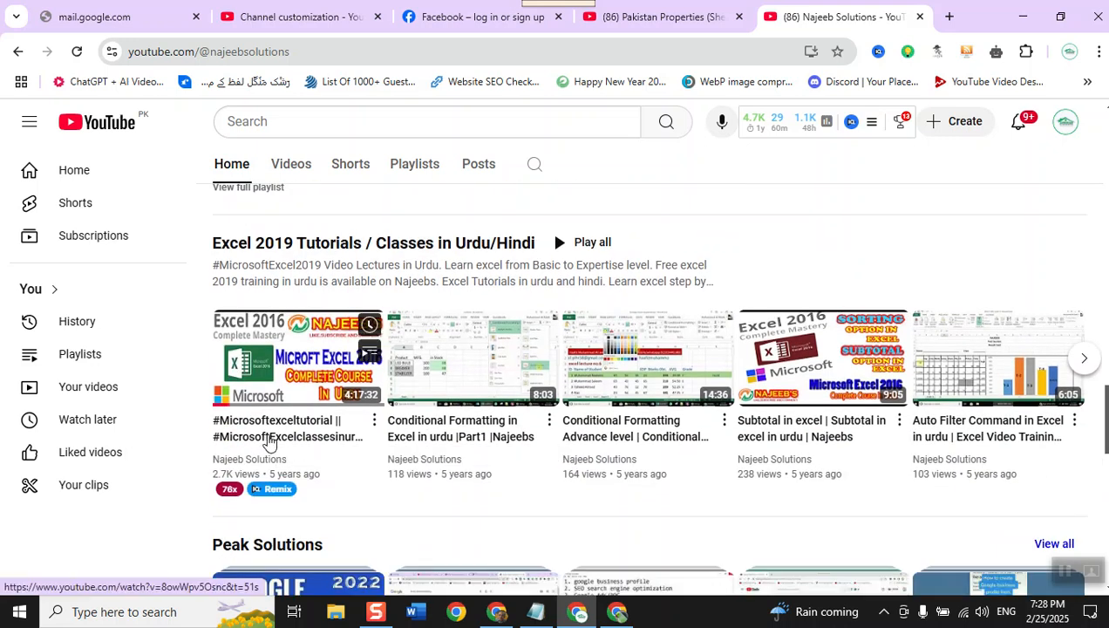
scroll(270, 442, down, 2)
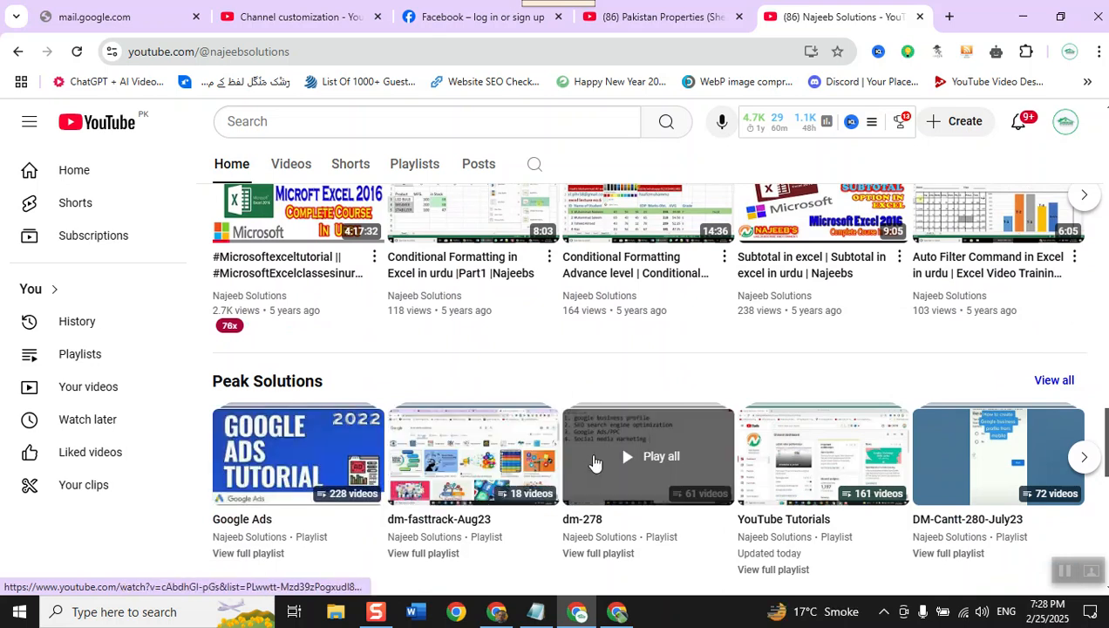
scroll(593, 462, down, 3)
scroll(593, 462, down, 2)
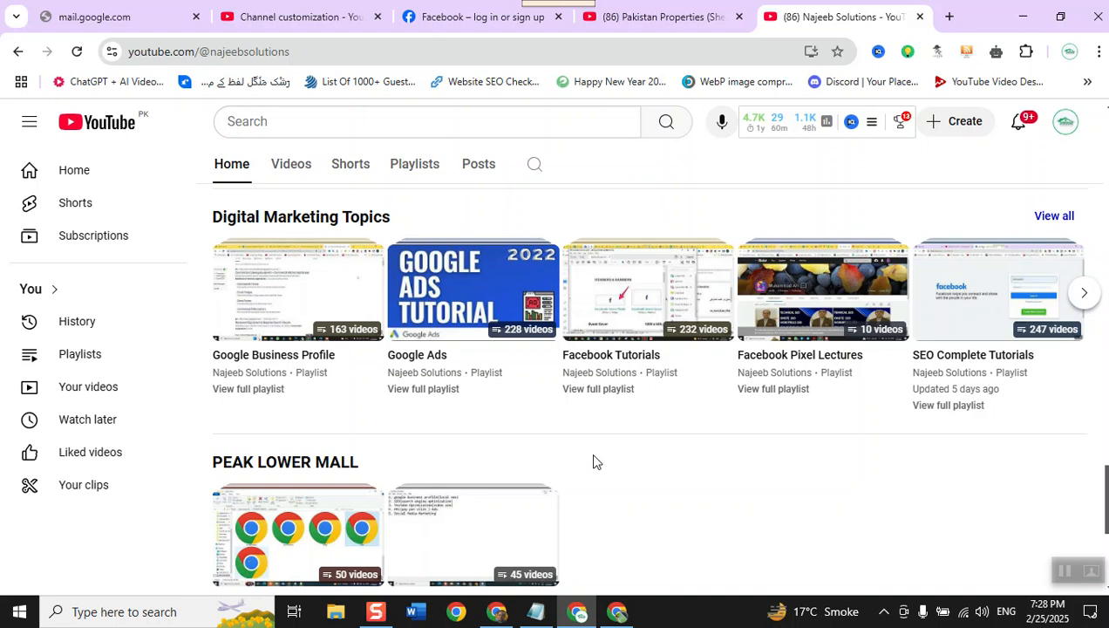
scroll(593, 461, down, 2)
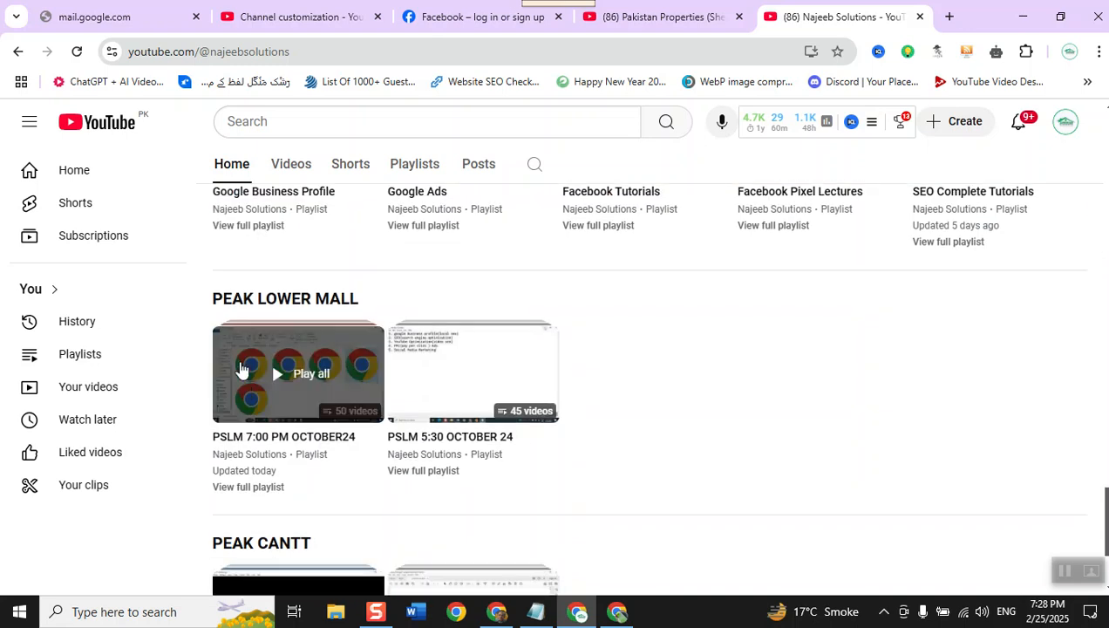
scroll(278, 319, down, 2)
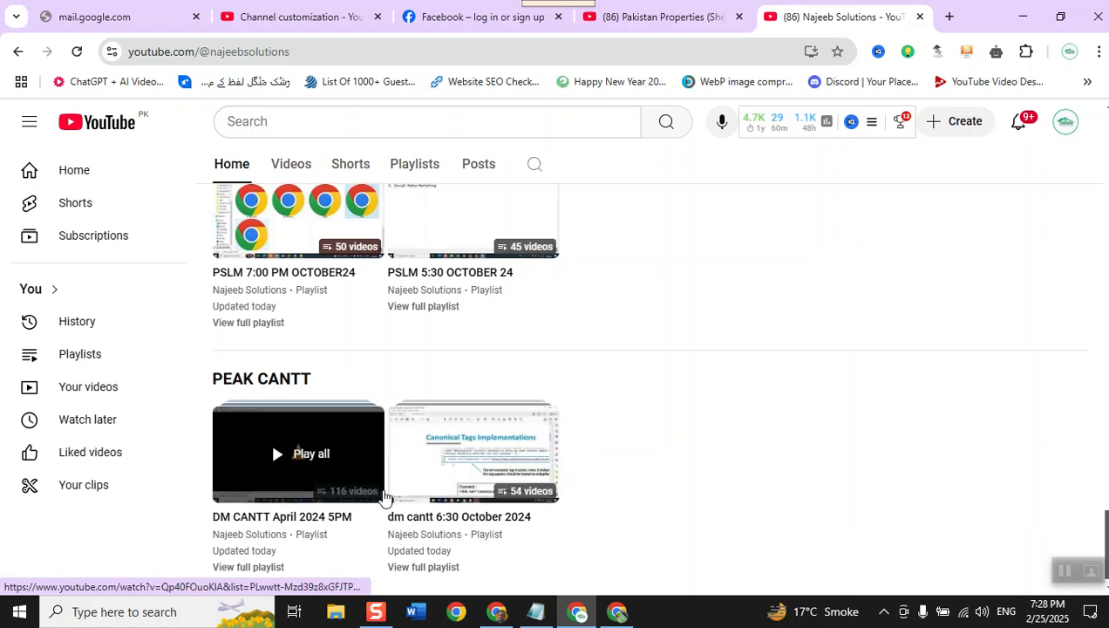
scroll(385, 497, up, 4)
scroll(384, 497, up, 2)
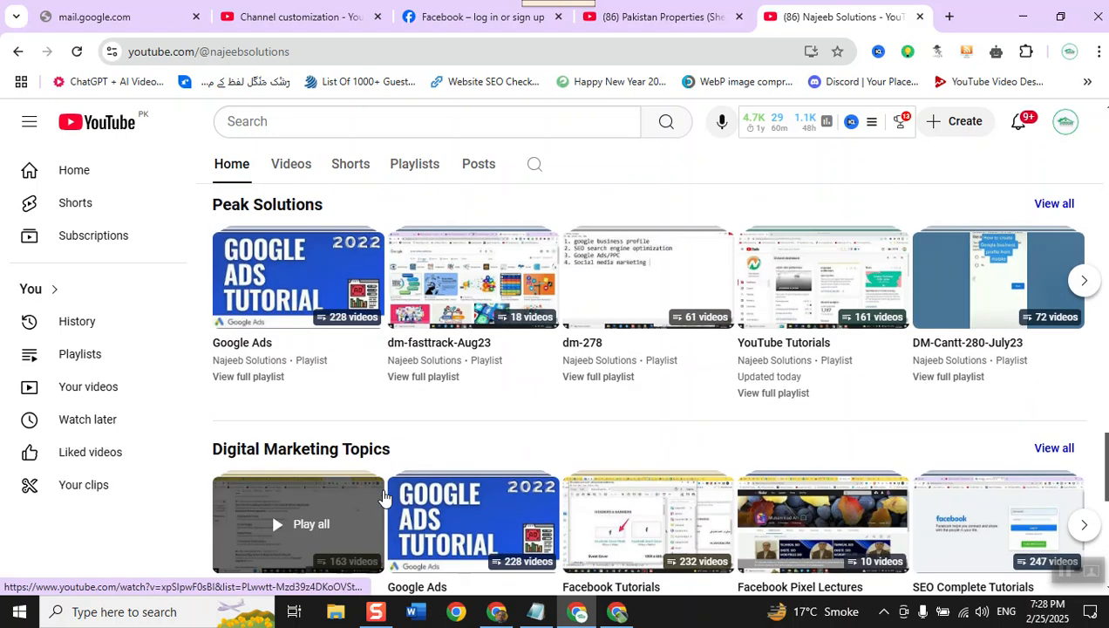
scroll(384, 497, down, 1)
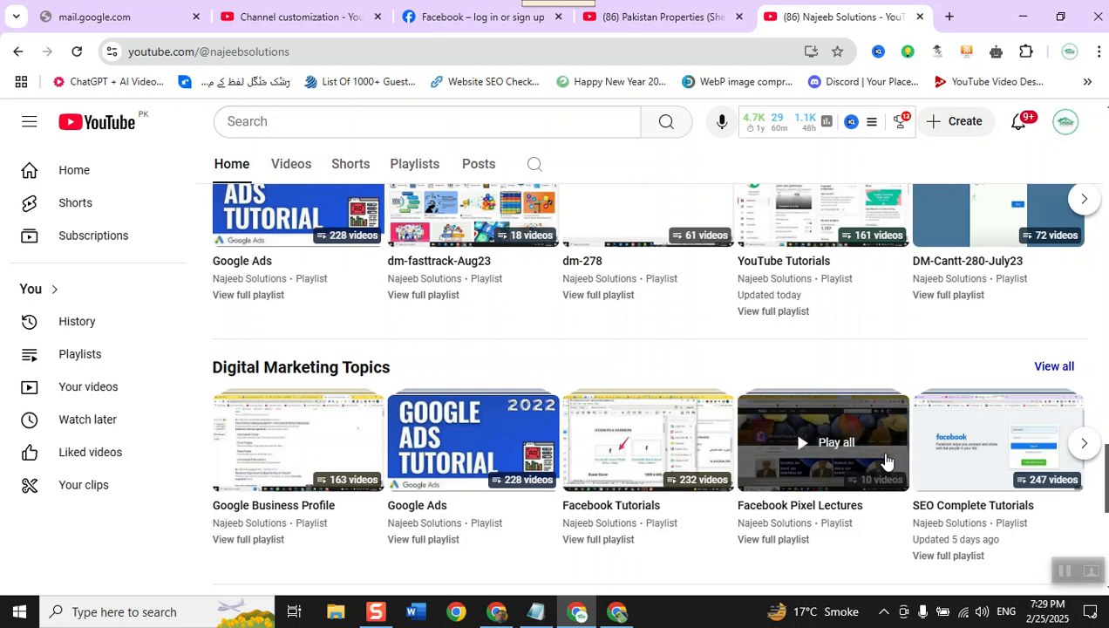
- Open the YouTube Tutorials playlist from the Digital Marketing Topics section and look through its full video list
click(1083, 444)
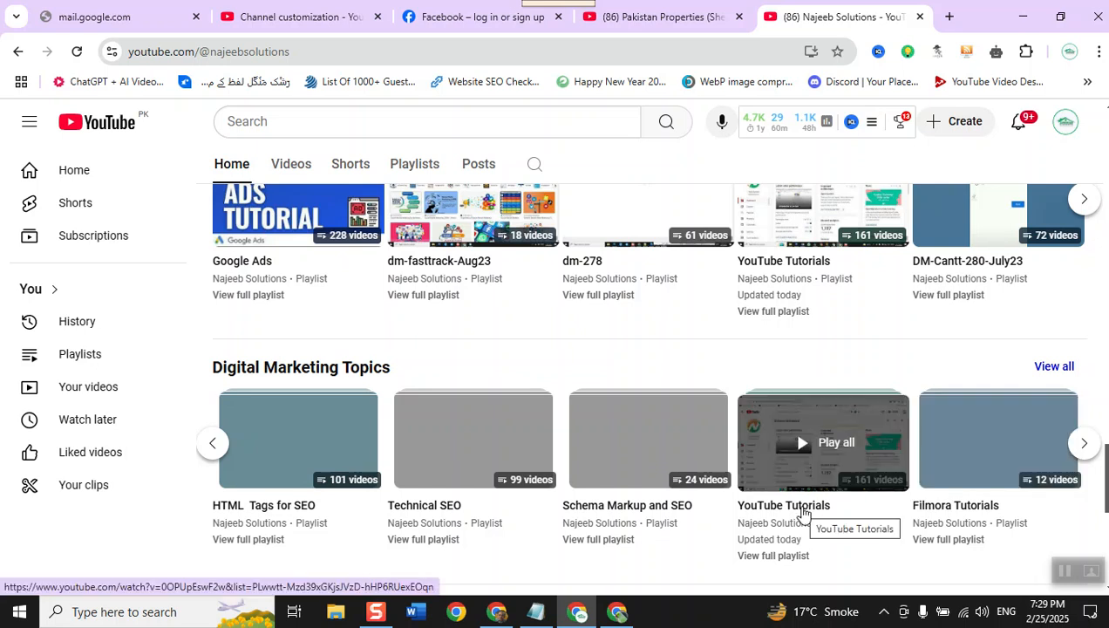
click(795, 486)
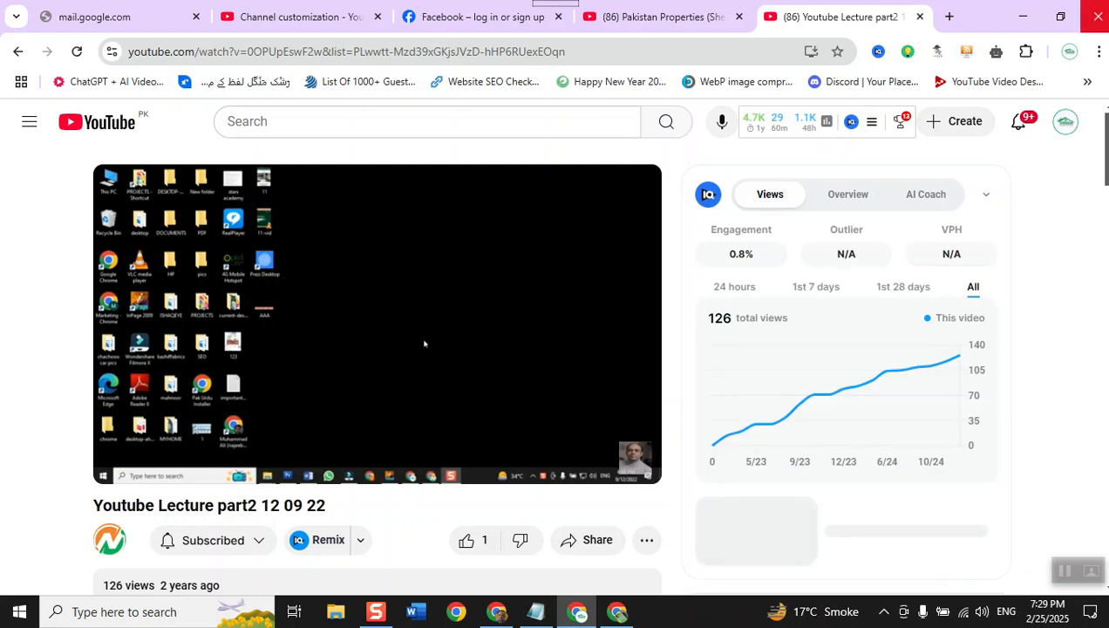
scroll(1014, 288, down, 5)
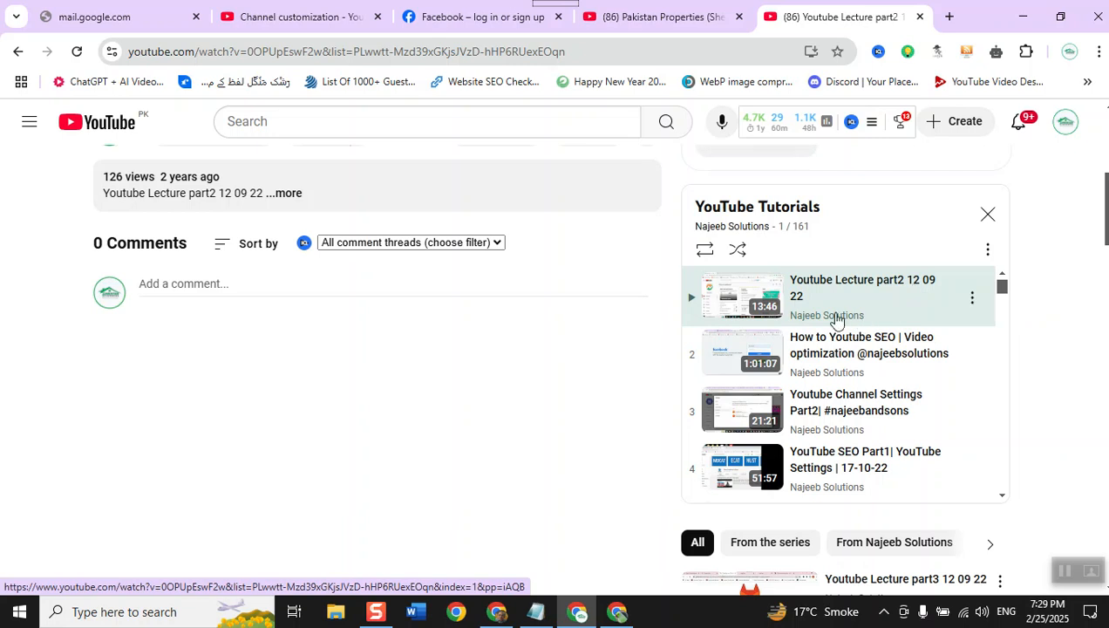
scroll(836, 319, down, 20)
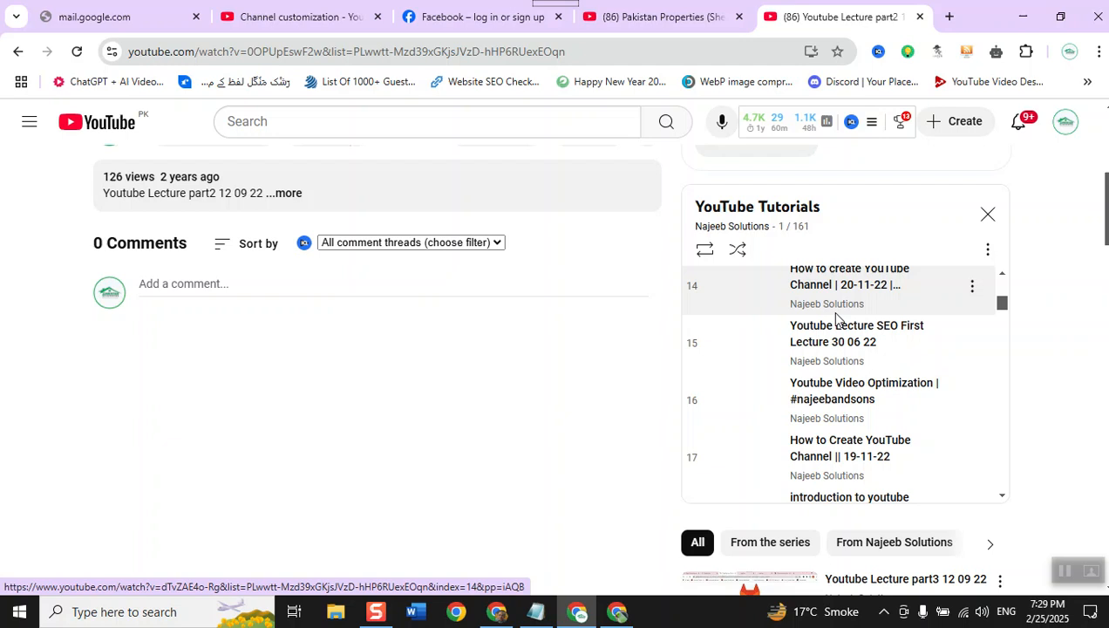
scroll(836, 319, down, 20)
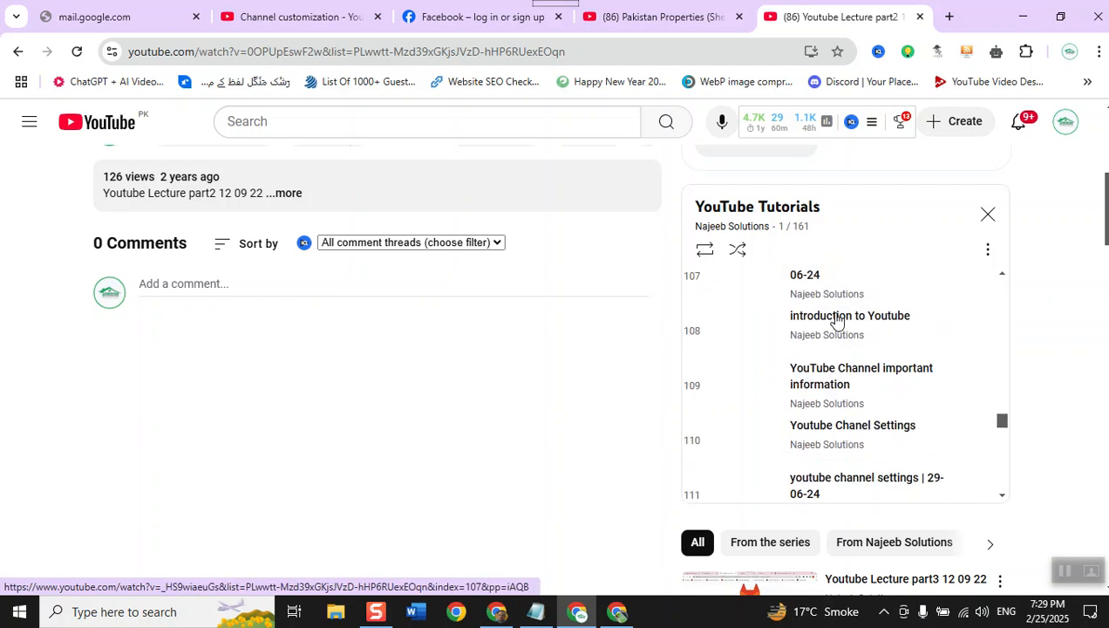
scroll(835, 319, down, 3)
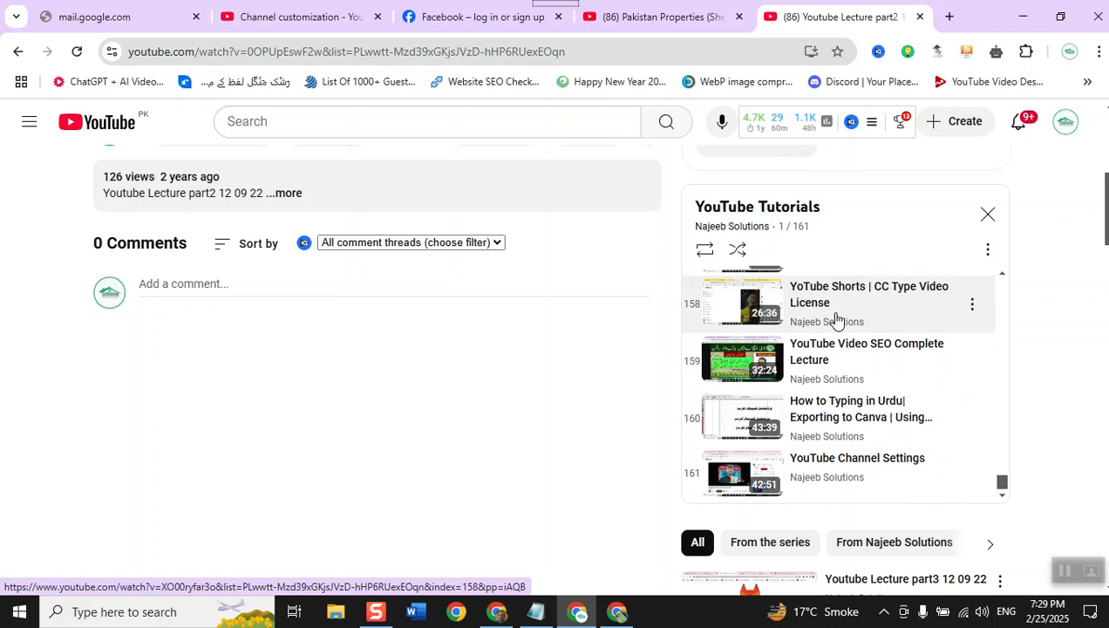
scroll(836, 319, down, 4)
scroll(836, 319, up, 4)
scroll(836, 319, up, 8)
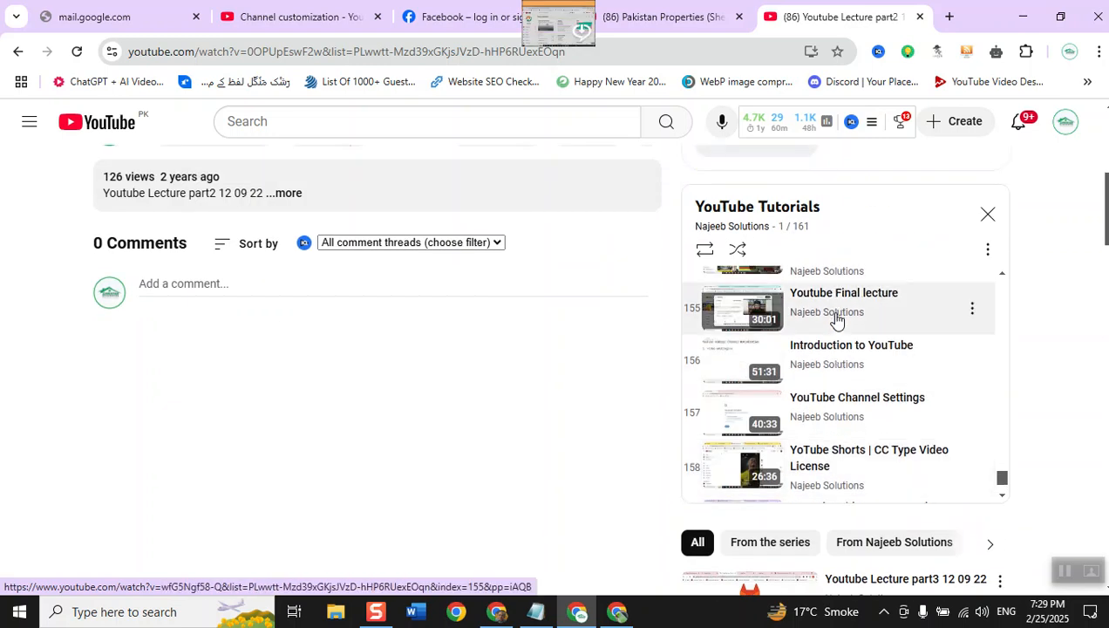
scroll(836, 319, up, 5)
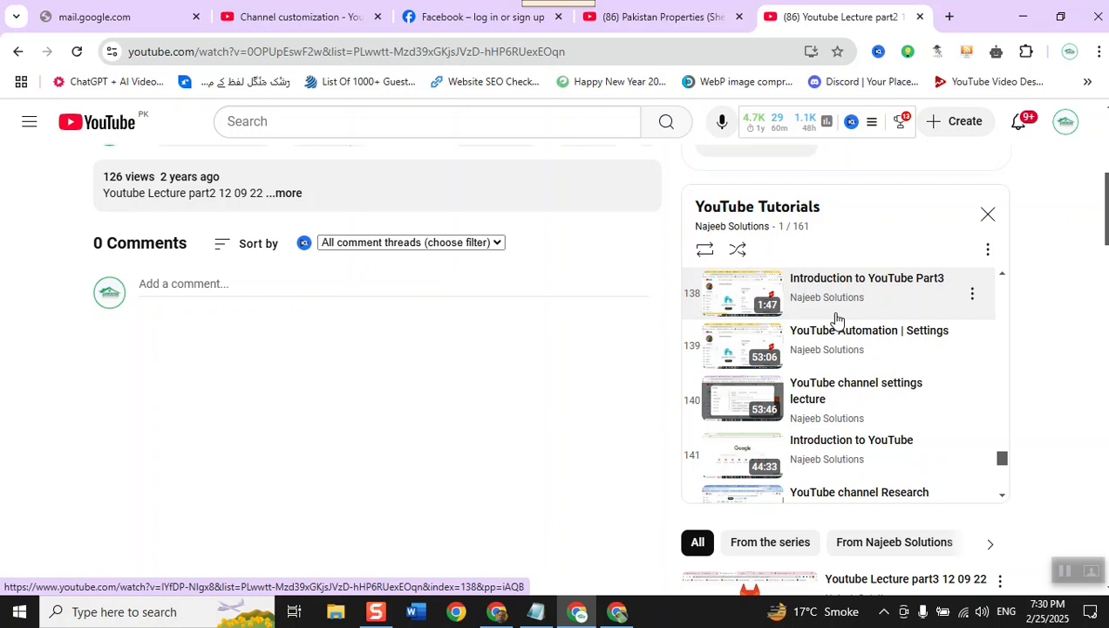
- Return to the Home tab customization in YouTube Studio and review all the section types available for the layout
click(230, 13)
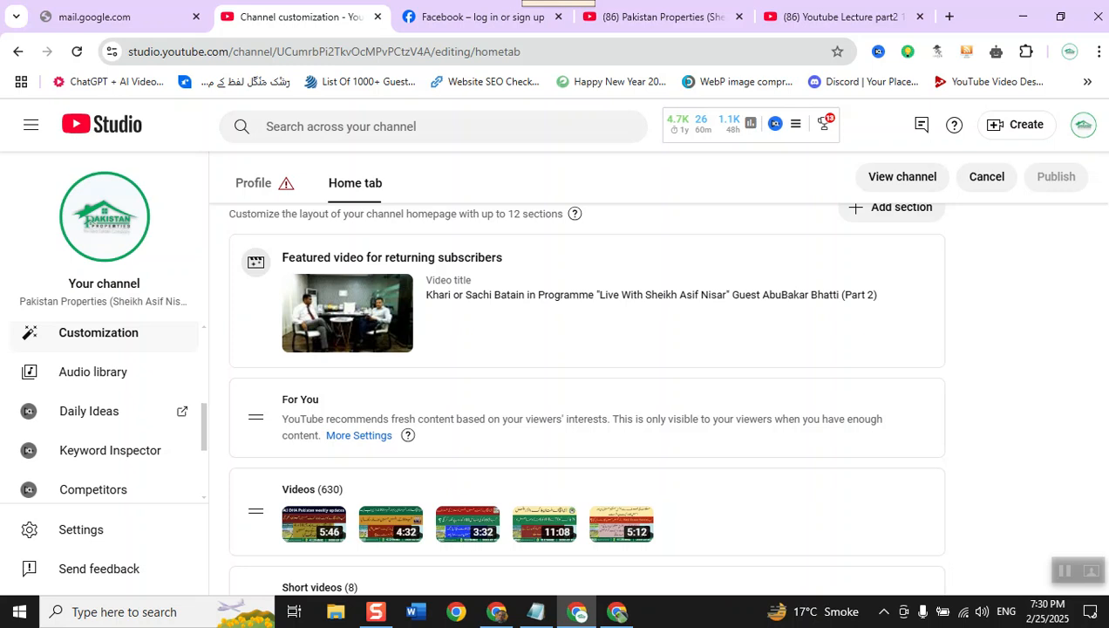
scroll(930, 369, up, 1)
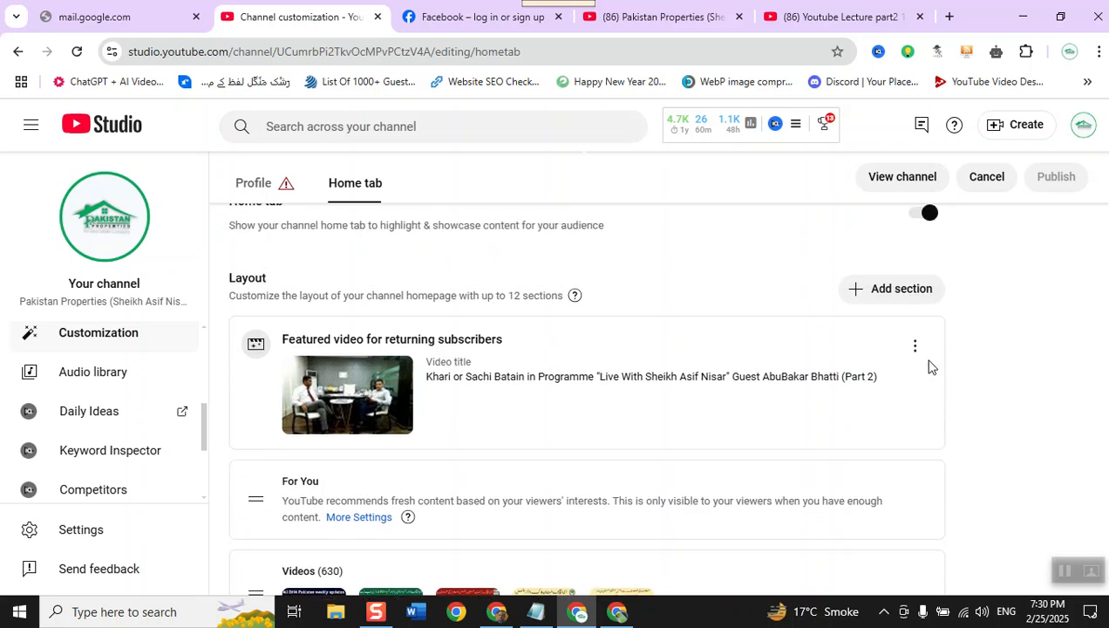
click(886, 299)
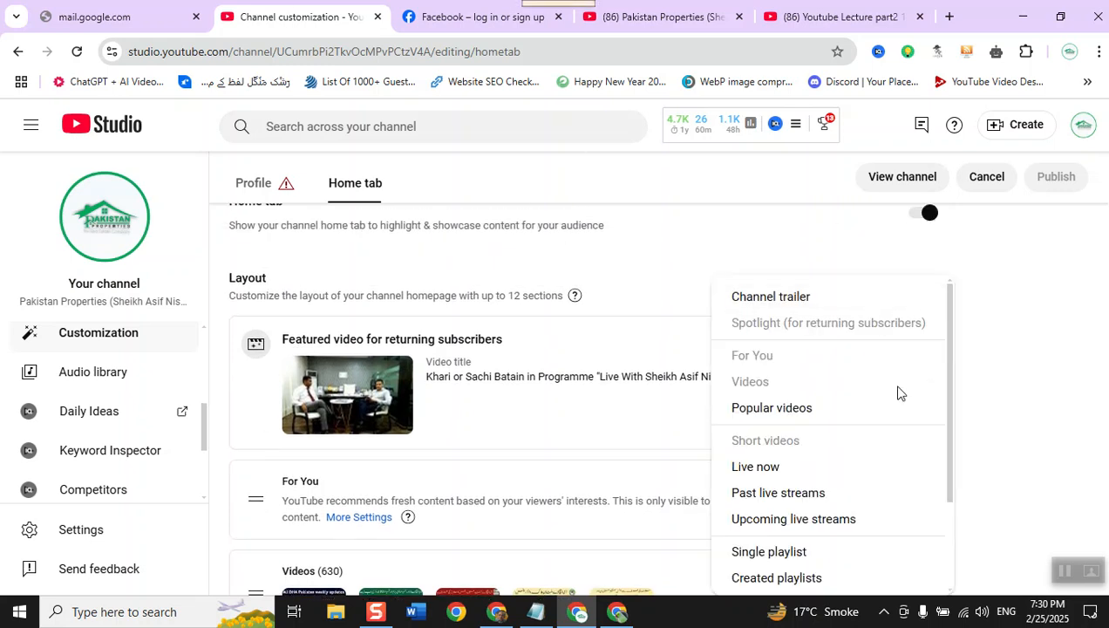
scroll(908, 410, down, 1)
scroll(908, 409, up, 1)
scroll(882, 431, down, 2)
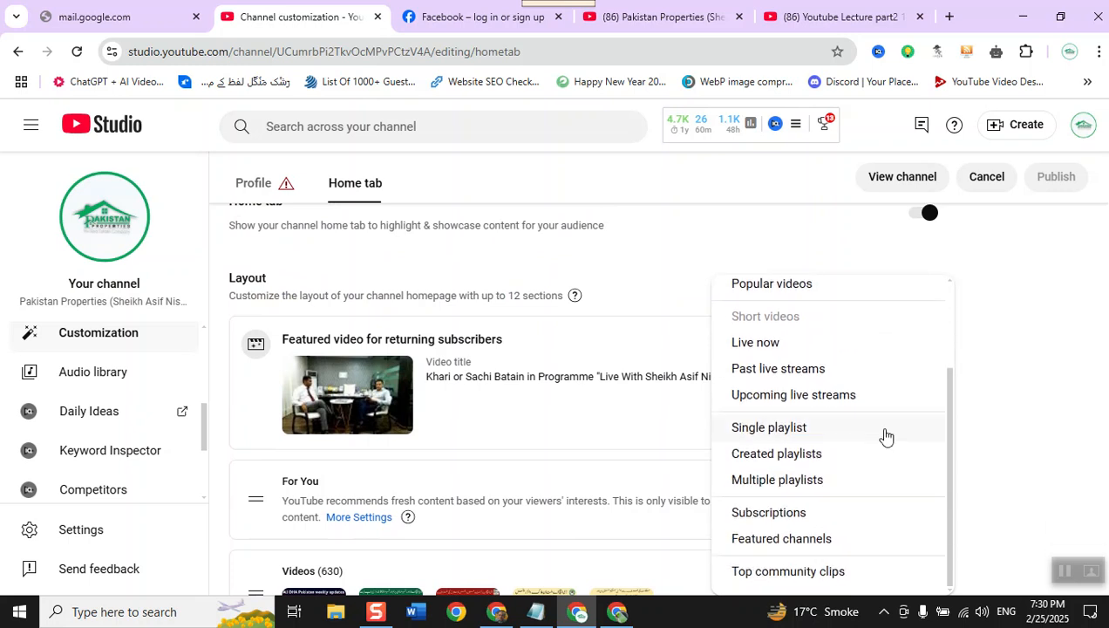
- Add a Created playlists section to the channel's Home tab layout
click(816, 454)
scroll(775, 435, up, 6)
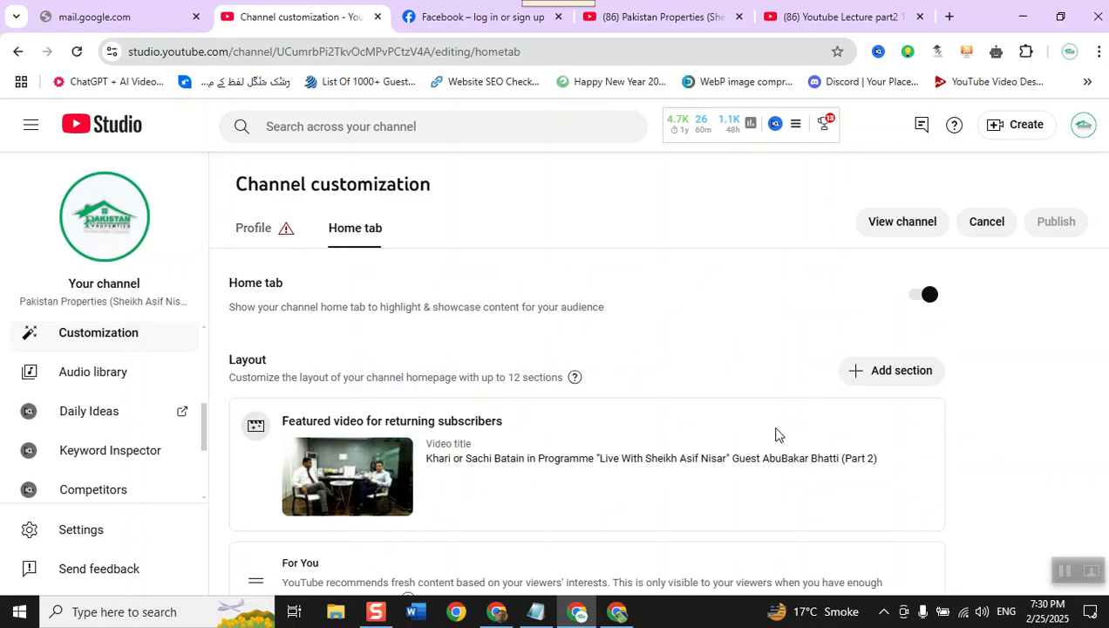
- Start a new Multiple playlists section in the Home tab layout and title it DHA Trending
click(863, 373)
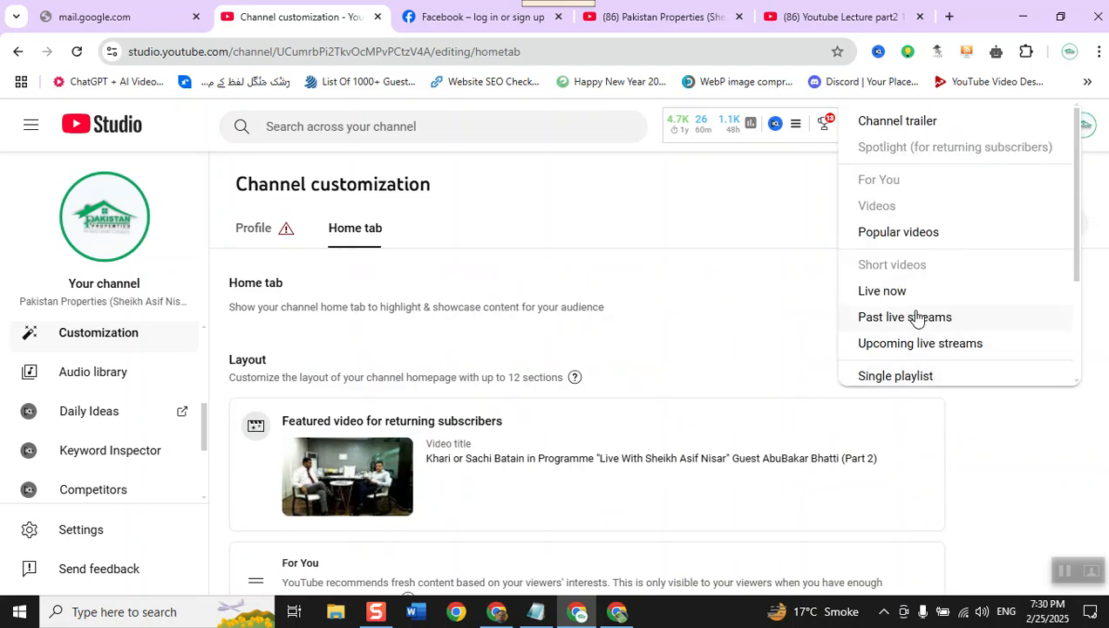
scroll(916, 317, down, 1)
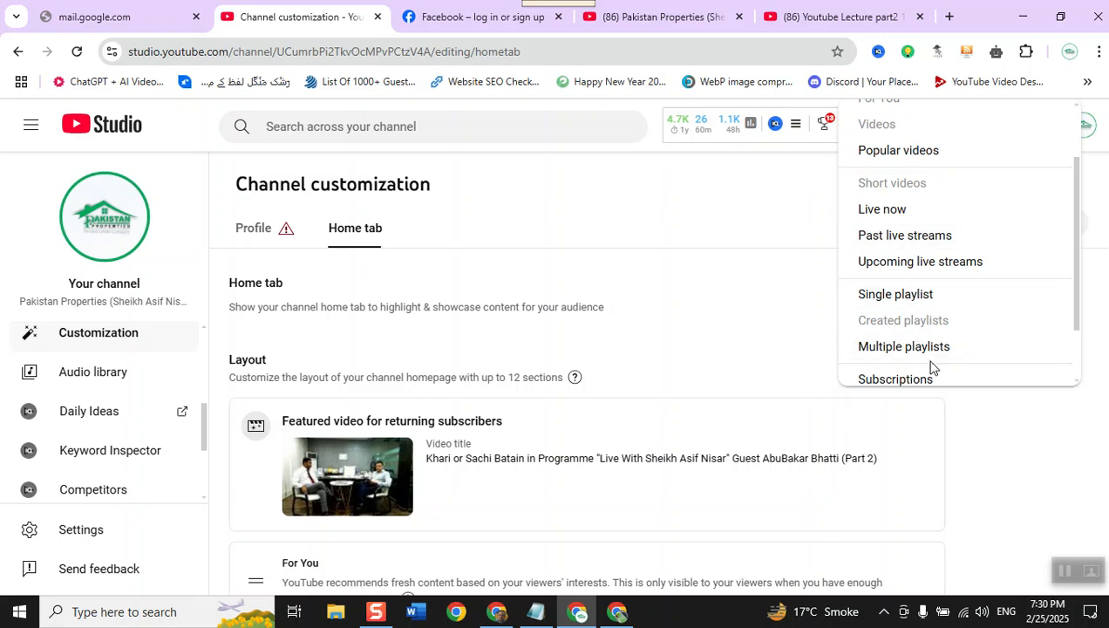
click(927, 349)
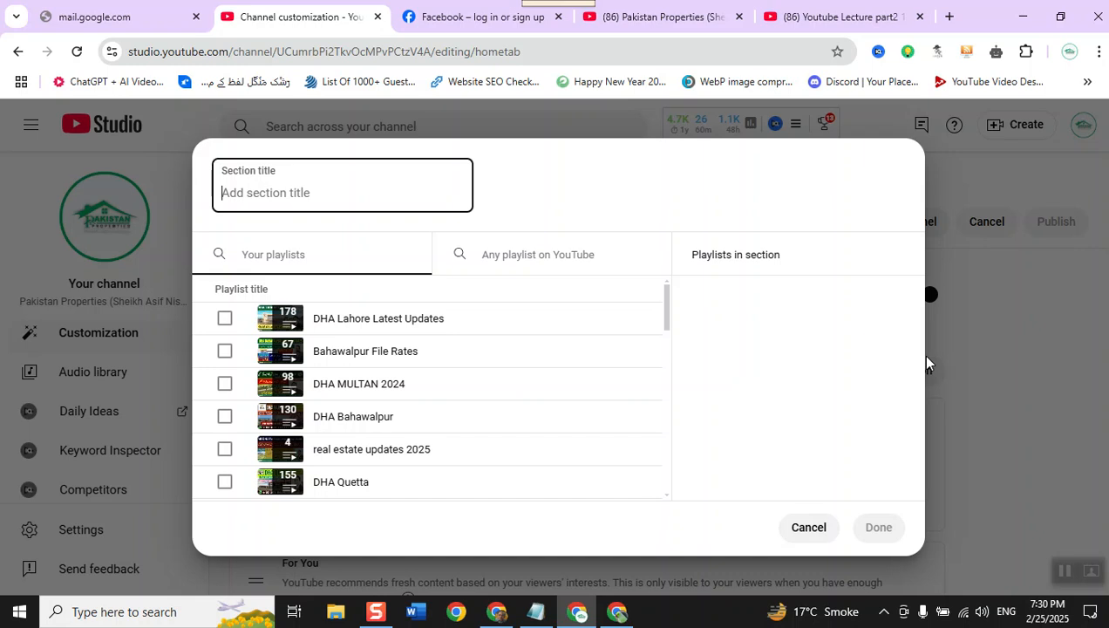
text(DHA Trending)
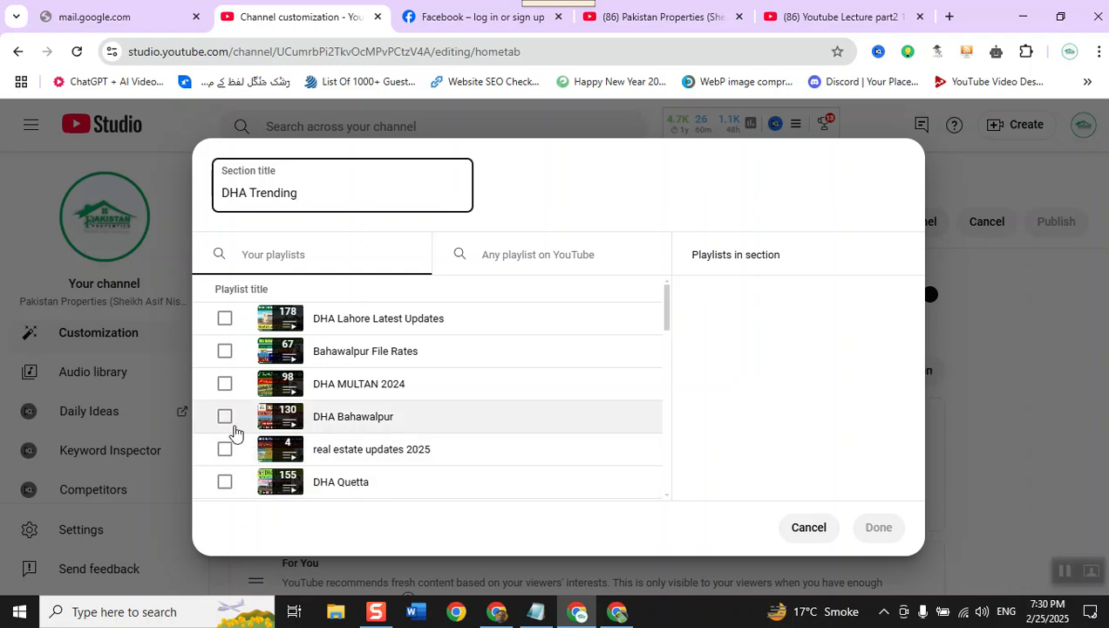
- Include the DHA MULTAN 2024 and DHA Quetta playlists in the DHA Trending section, finish it and check the layout
click(224, 385)
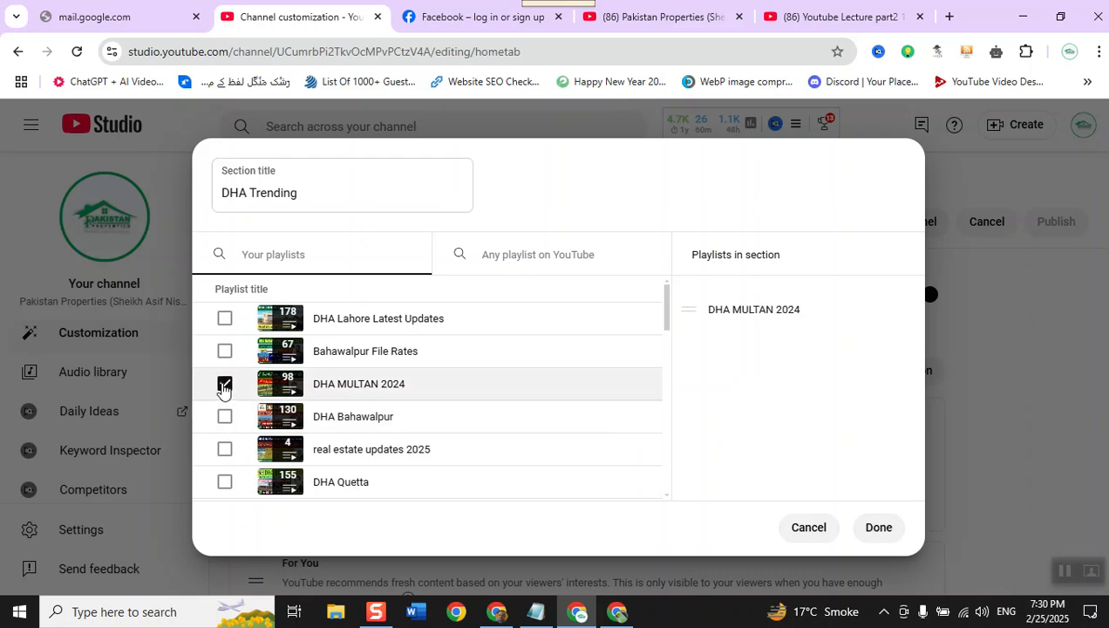
click(224, 488)
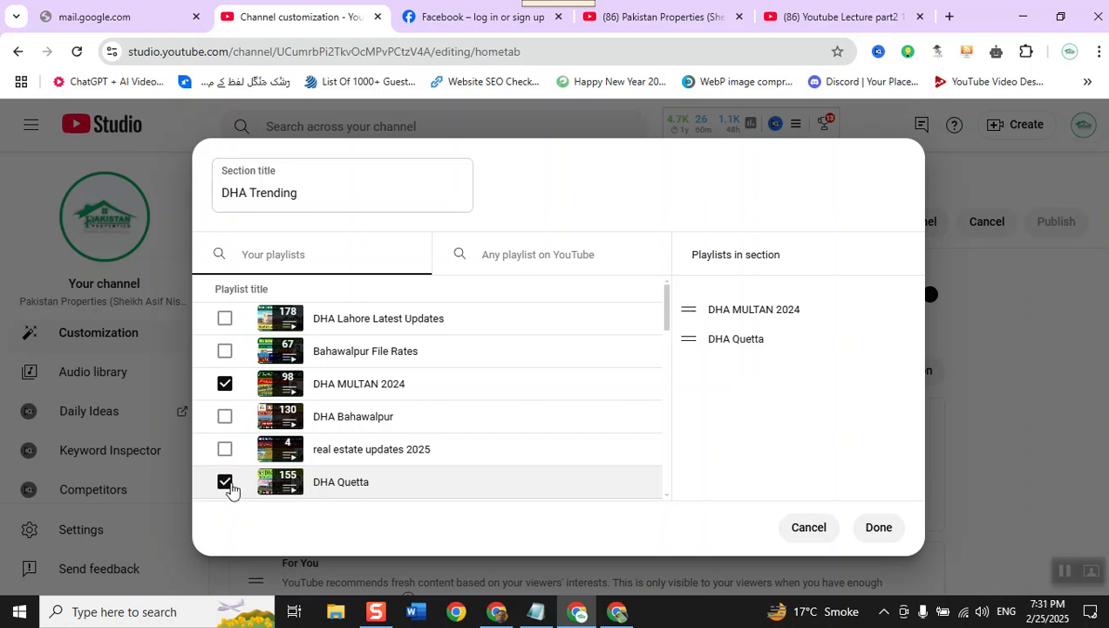
click(880, 530)
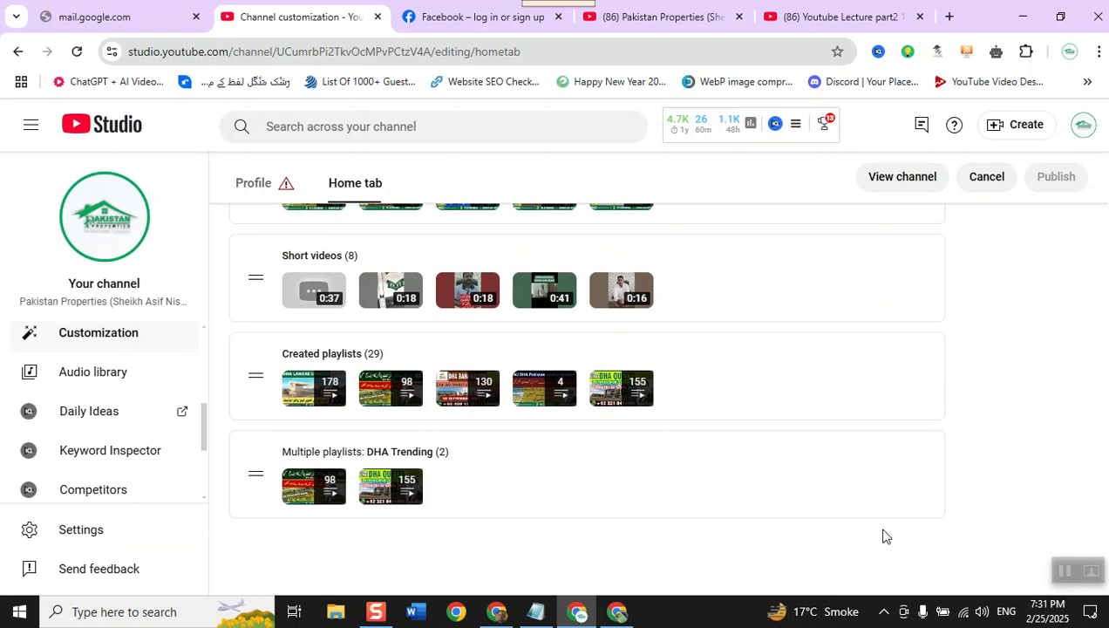
scroll(611, 424, up, 5)
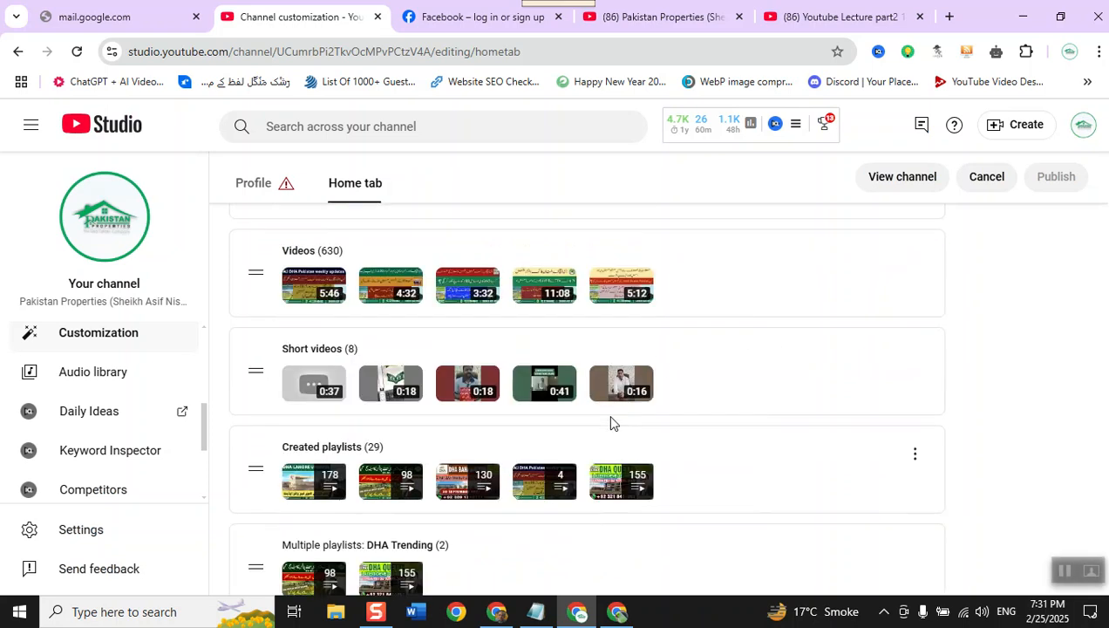
scroll(610, 423, down, 2)
scroll(610, 423, down, 4)
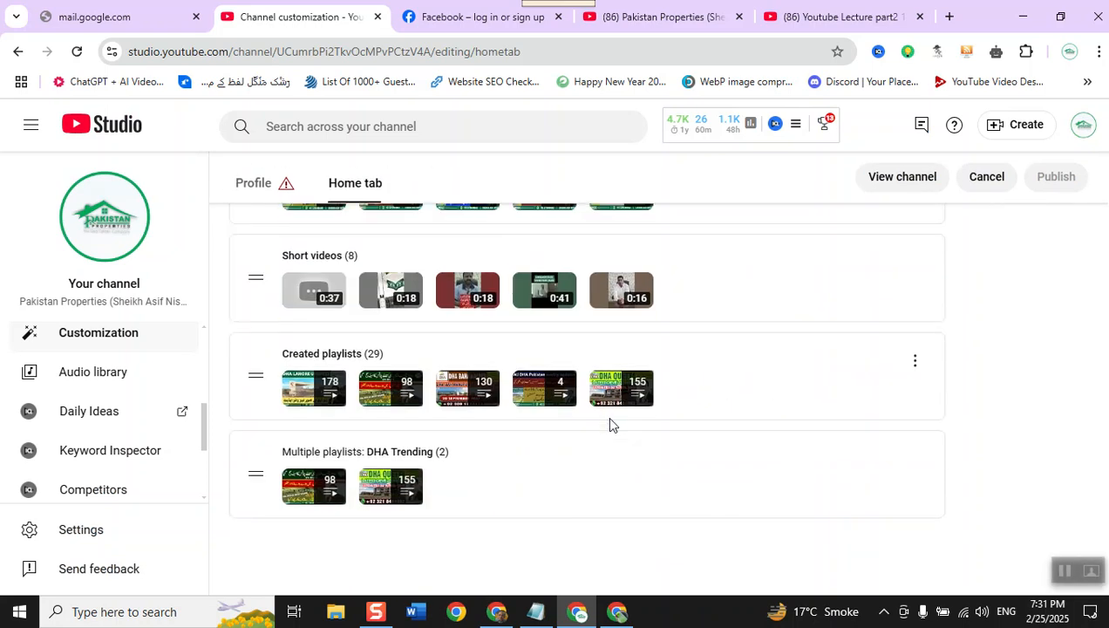
scroll(605, 425, up, 6)
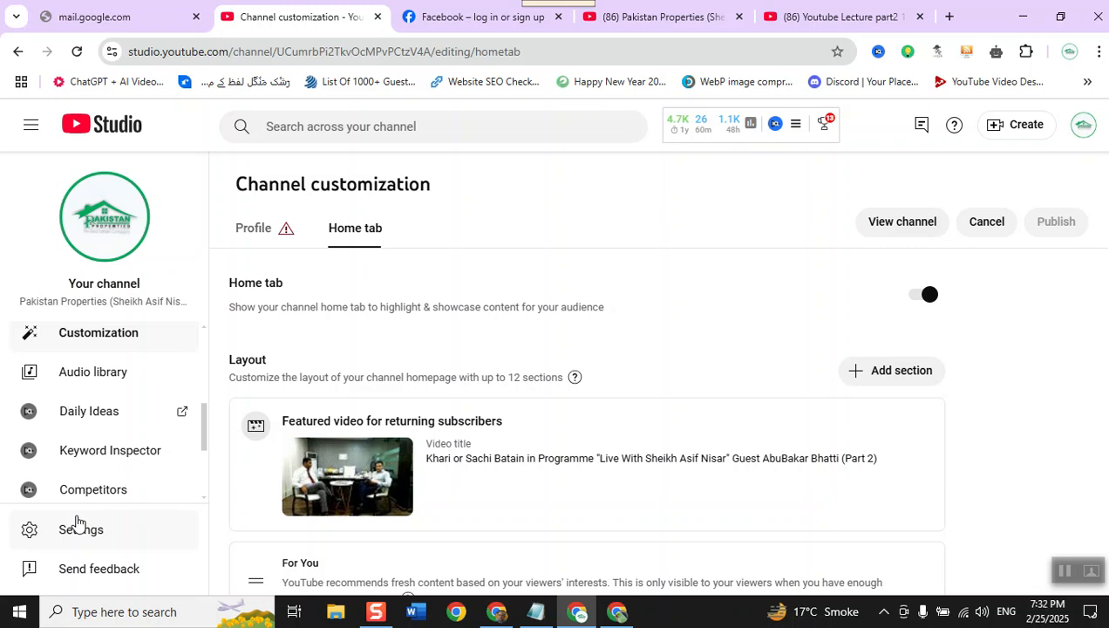
- Switch to the open YouTube lecture video page and get its search field ready for a query
click(811, 12)
click(483, 122)
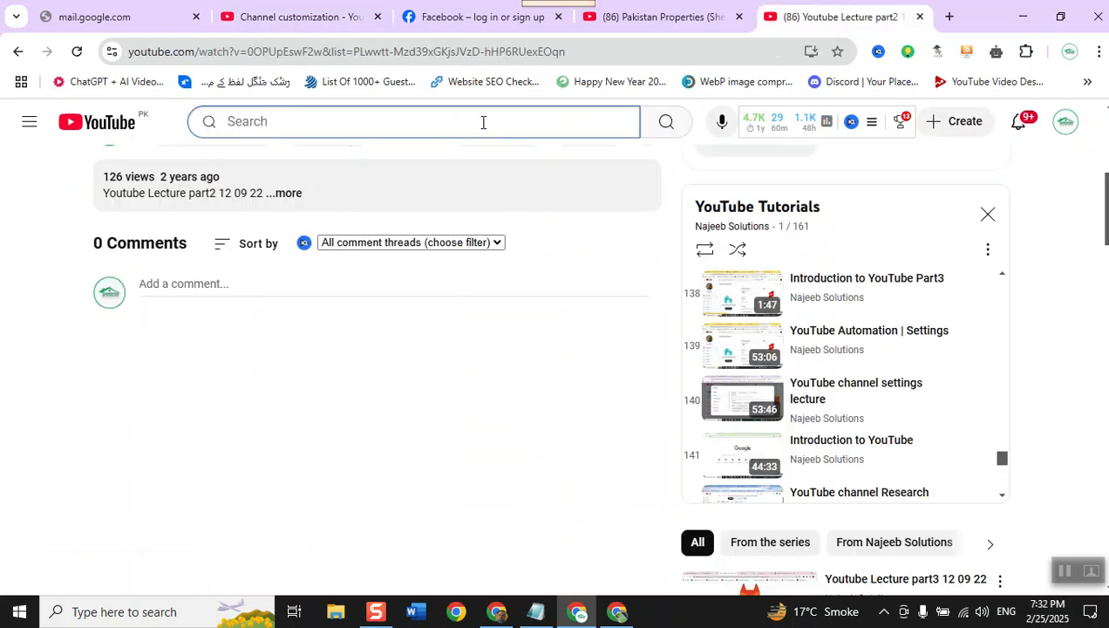
text(How )
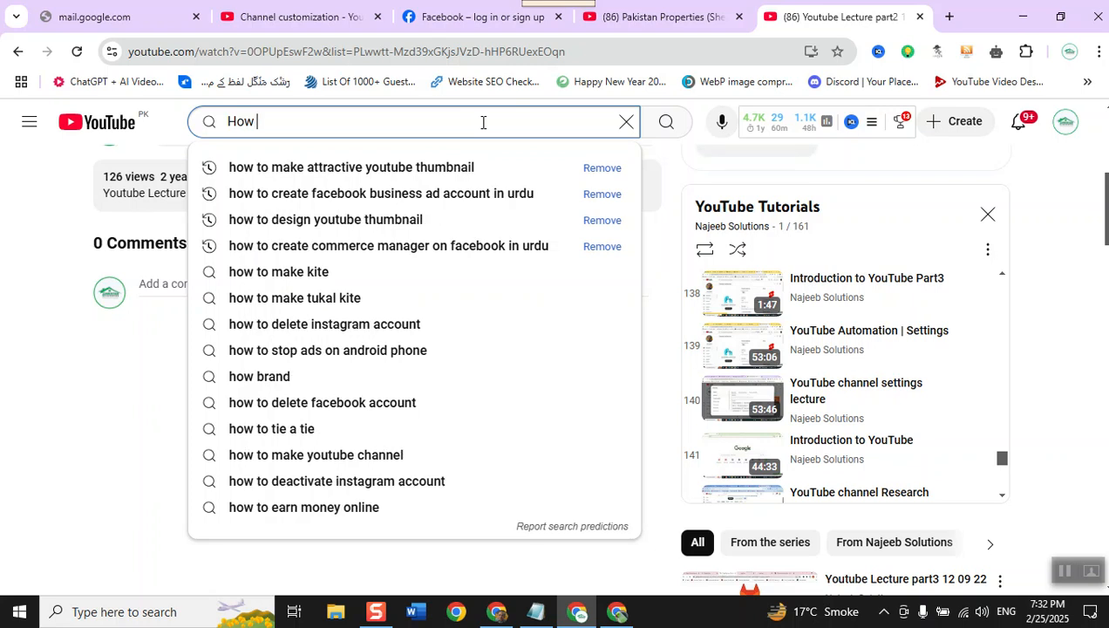
text(to)
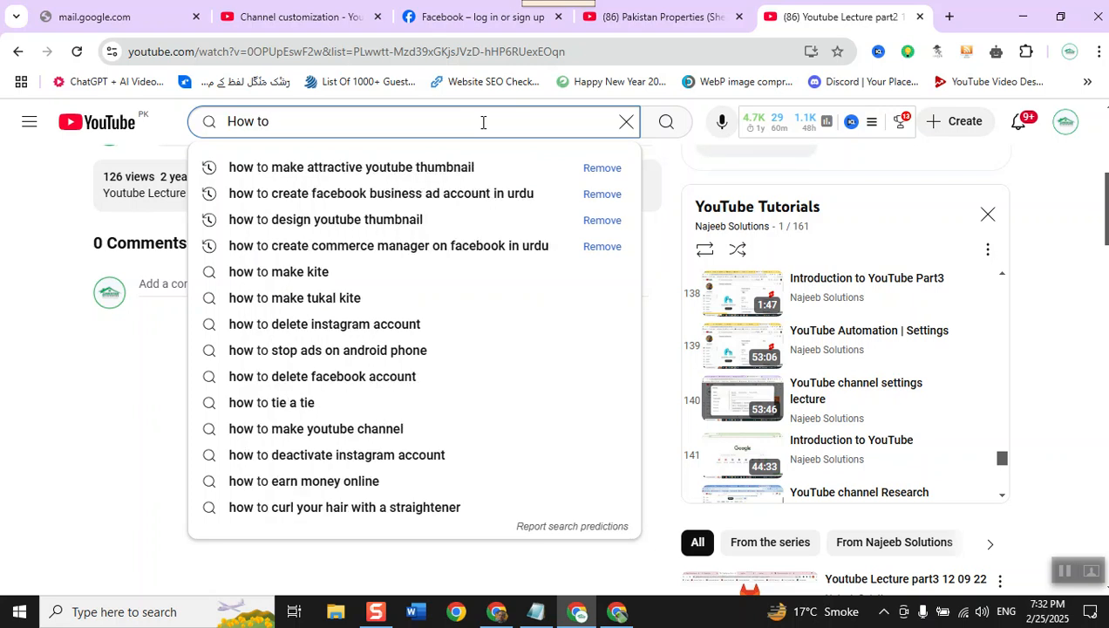
key(BackSpace)
key(BackSpace)
key(BackSpace)
key(BackSpace)
key(BackSpace)
key(BackSpace)
key(BackSpace)
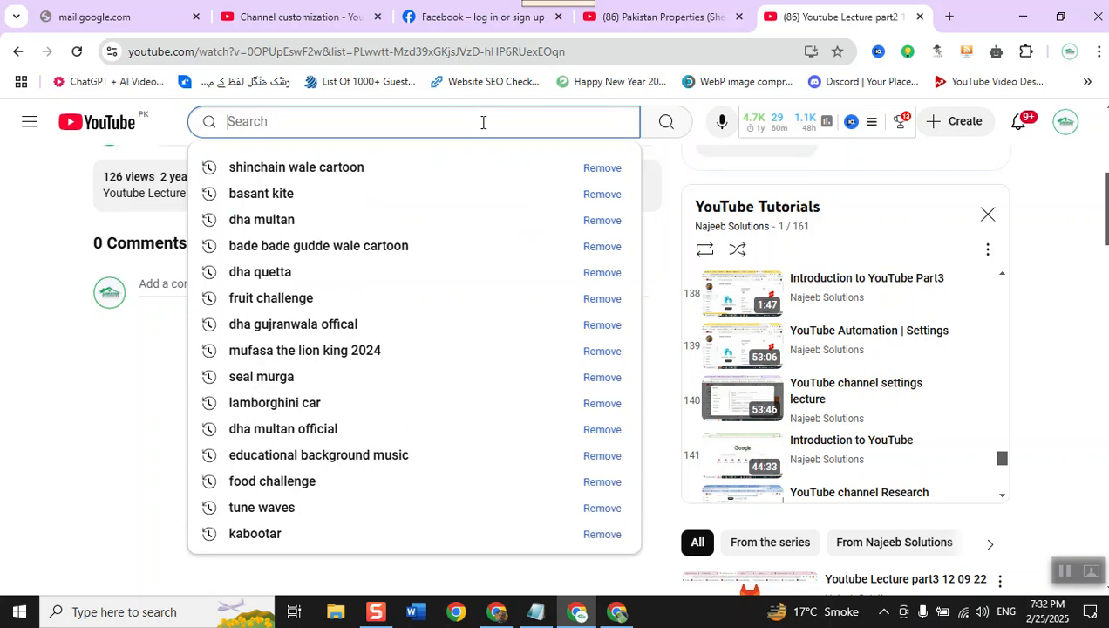
- Search YouTube for "What is digital marketing" and close the mini player still running the lecture video
text(What is digital mar)
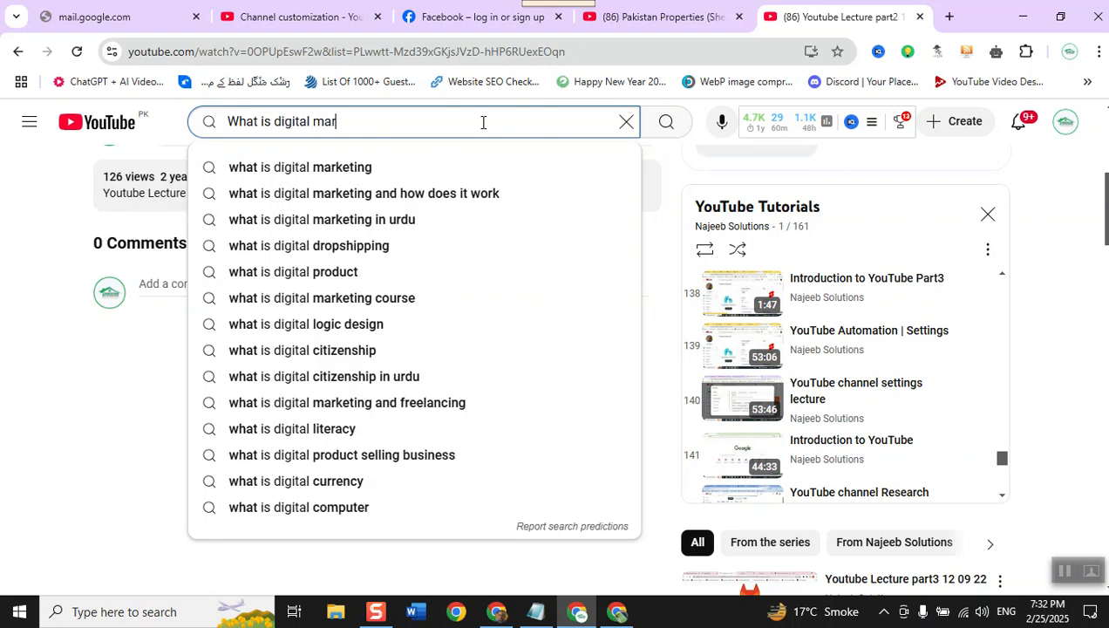
text(keting)
key(Return)
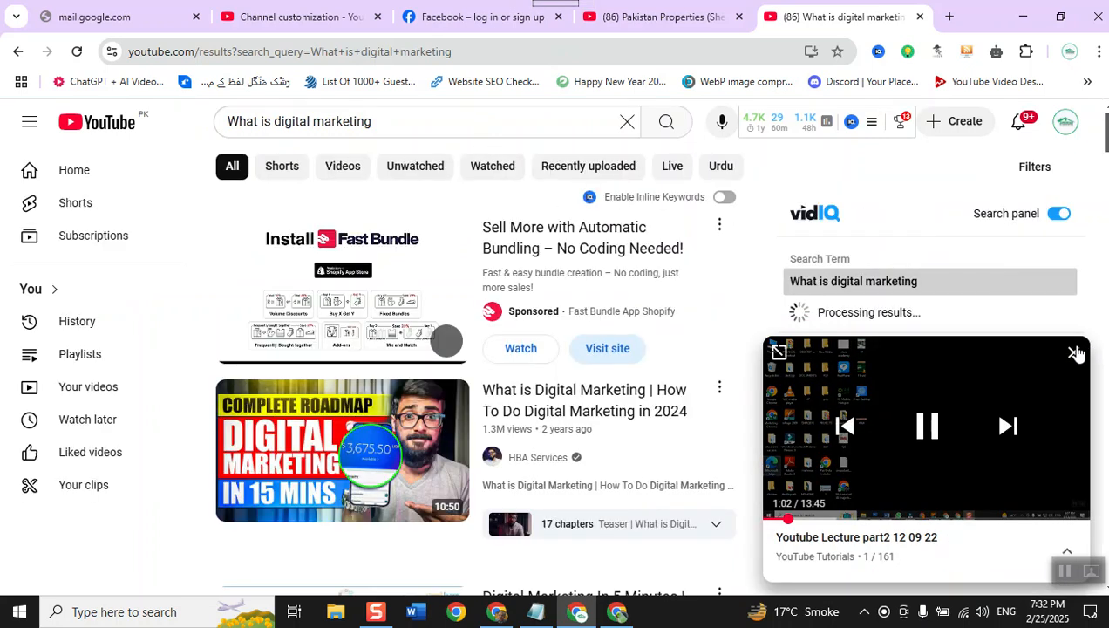
click(1074, 353)
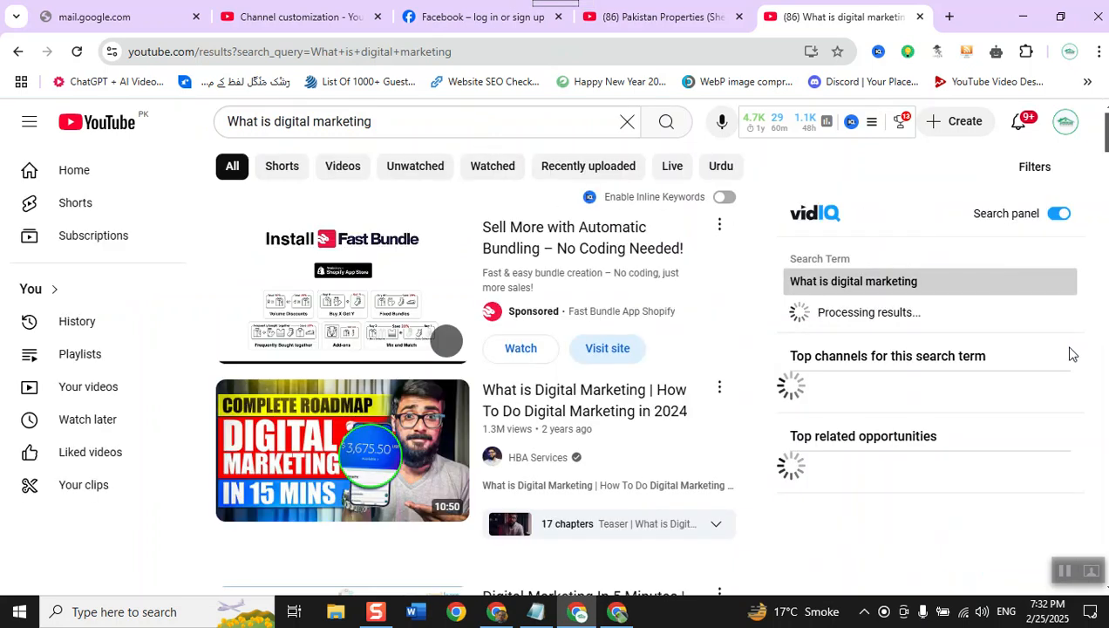
- Filter the search results to show only Creative Commons videos
click(1030, 178)
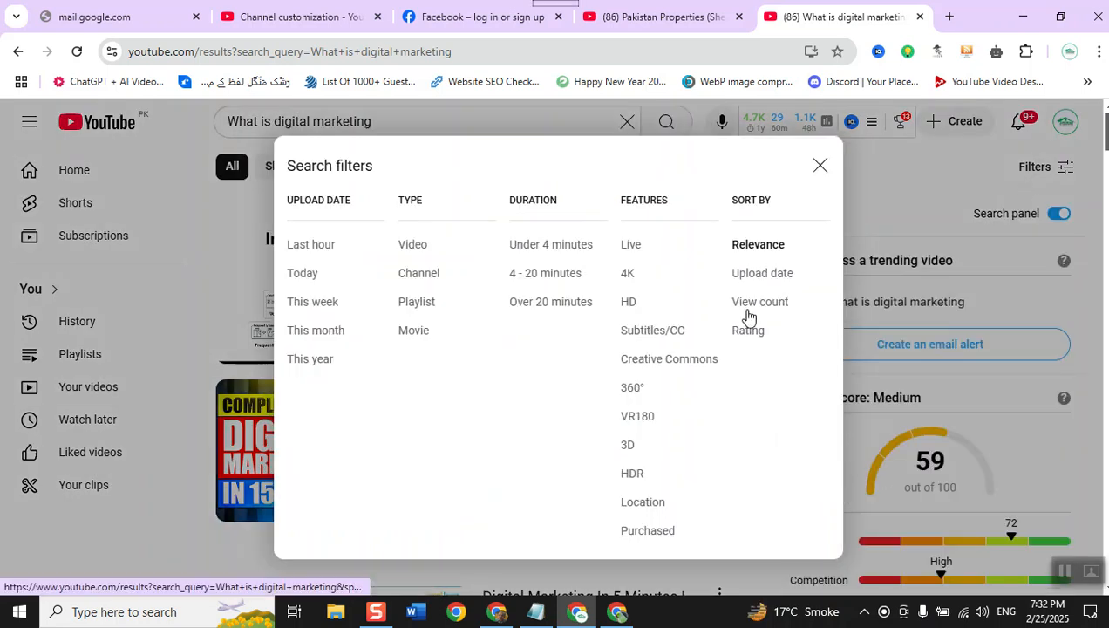
click(682, 367)
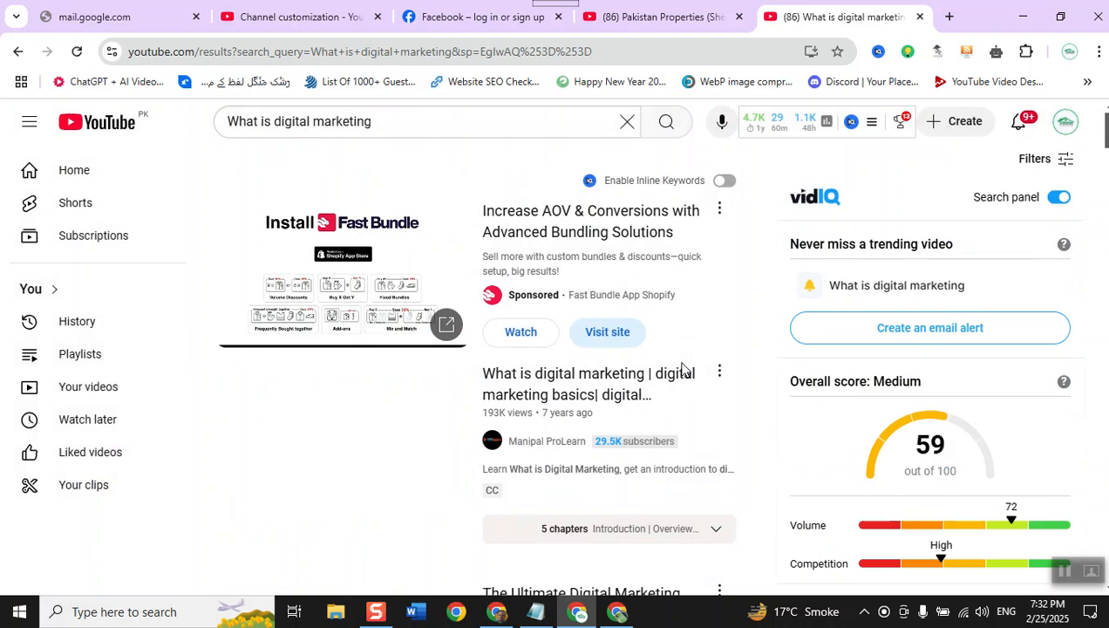
scroll(601, 389, down, 2)
scroll(602, 389, up, 1)
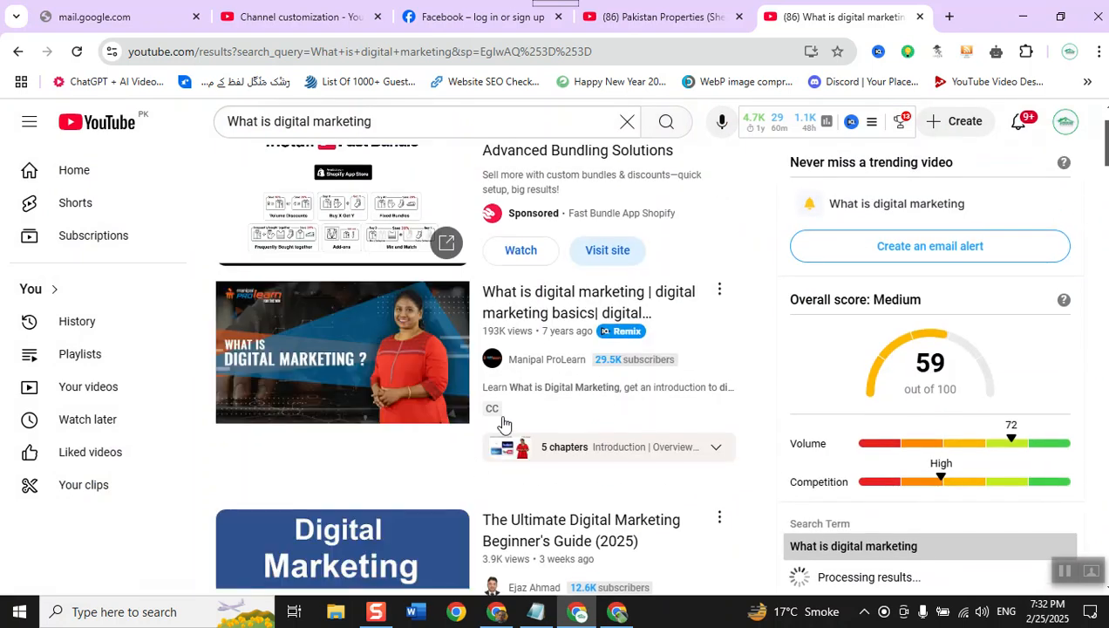
- Look through the Creative Commons results and open the video The Ultimate Digital Marketing Beginner's Guide (2025)
mouse_move(501, 424)
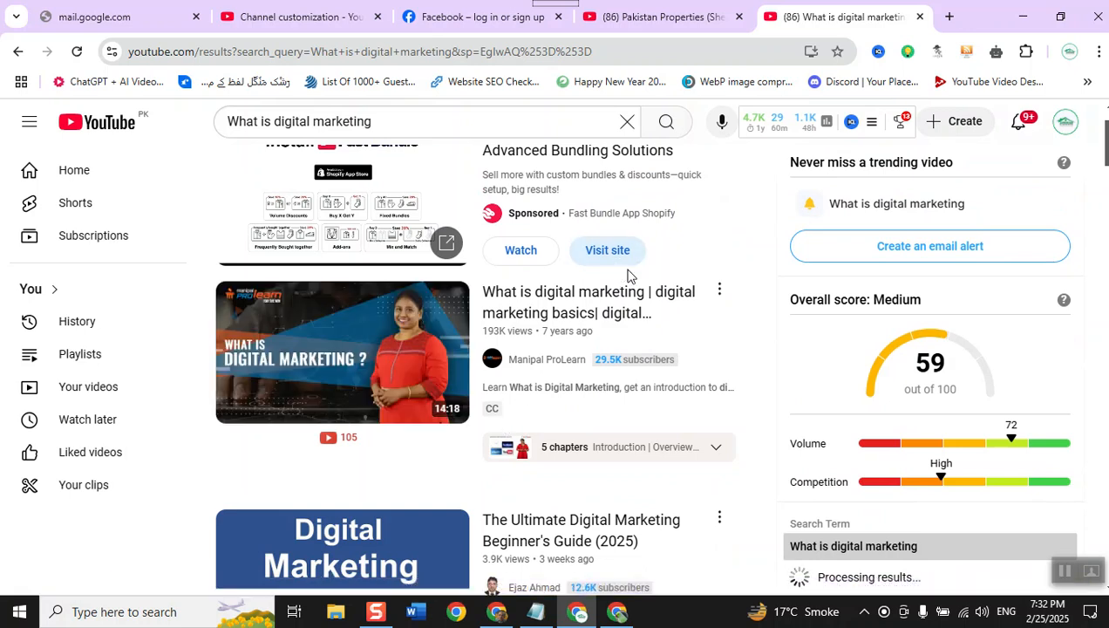
scroll(610, 305, down, 4)
mouse_move(312, 228)
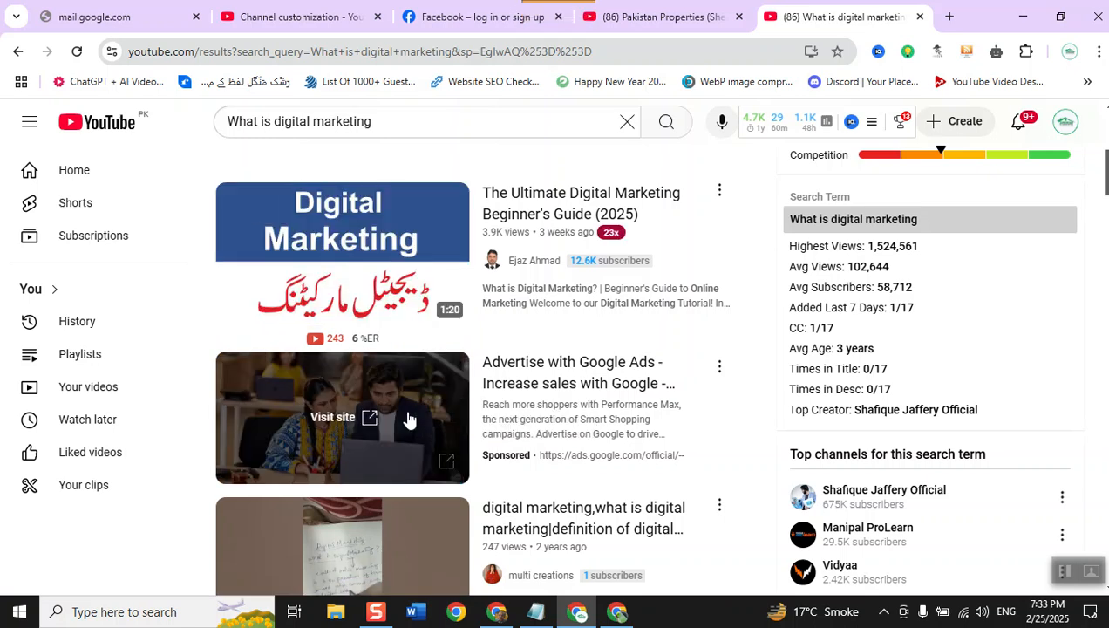
scroll(409, 420, down, 3)
scroll(409, 420, up, 6)
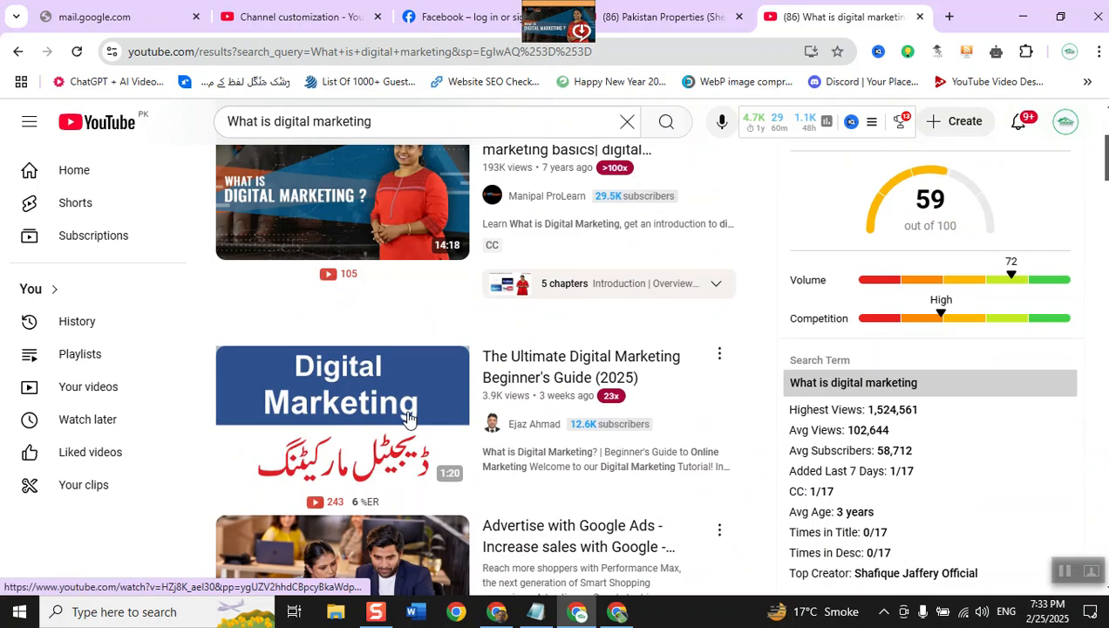
scroll(409, 421, down, 2)
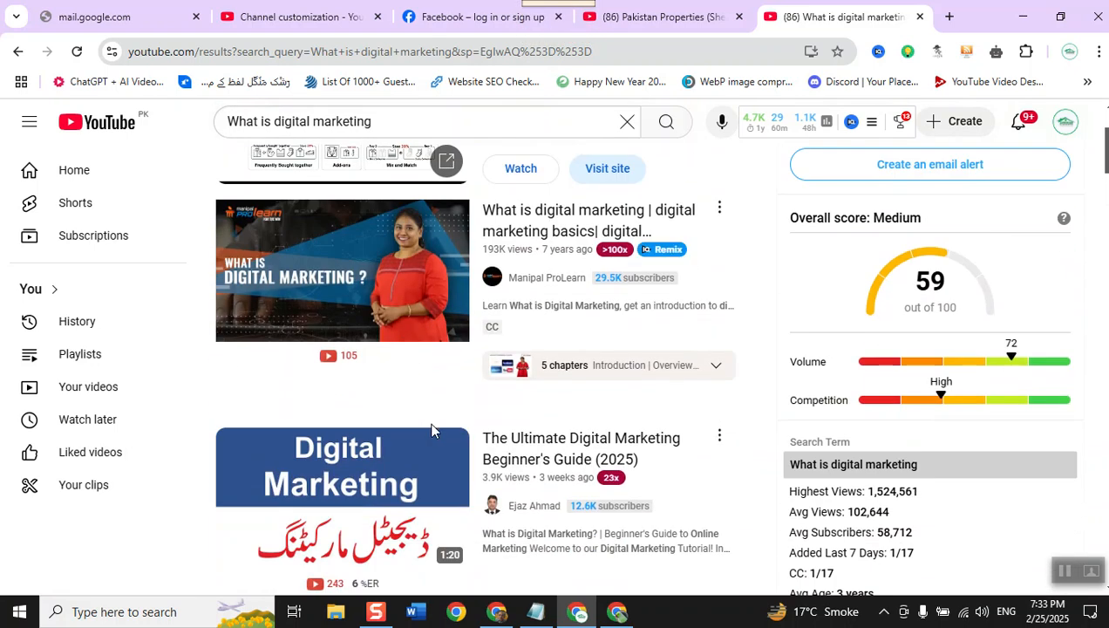
click(511, 448)
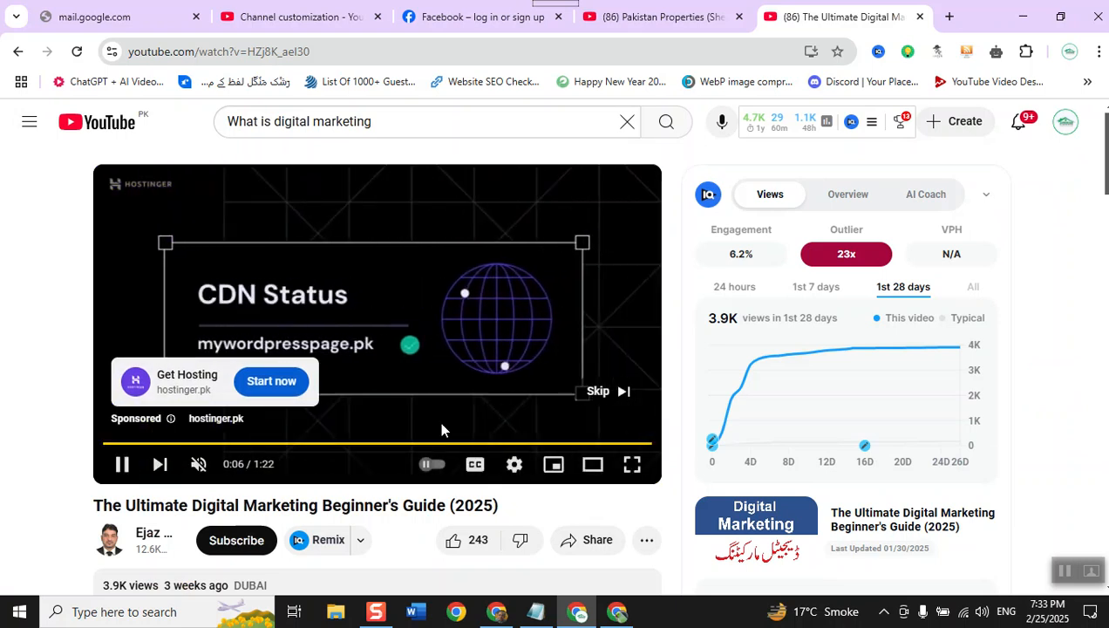
- Skip the ad, decline the Premium renewal offer, and play the video briefly with sound before pausing it
click(599, 390)
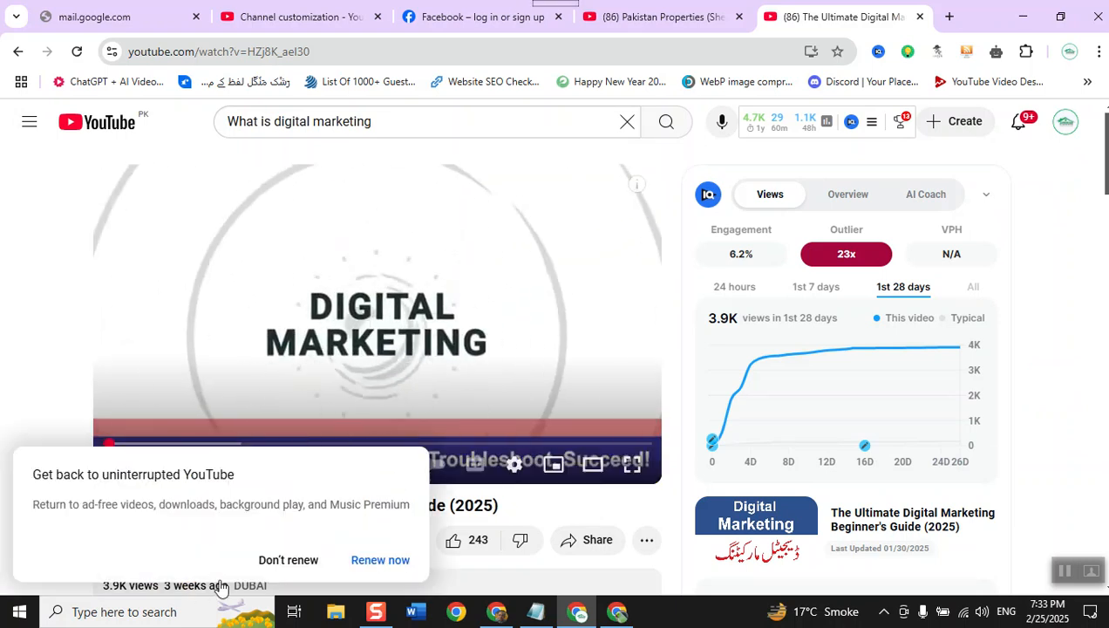
click(255, 567)
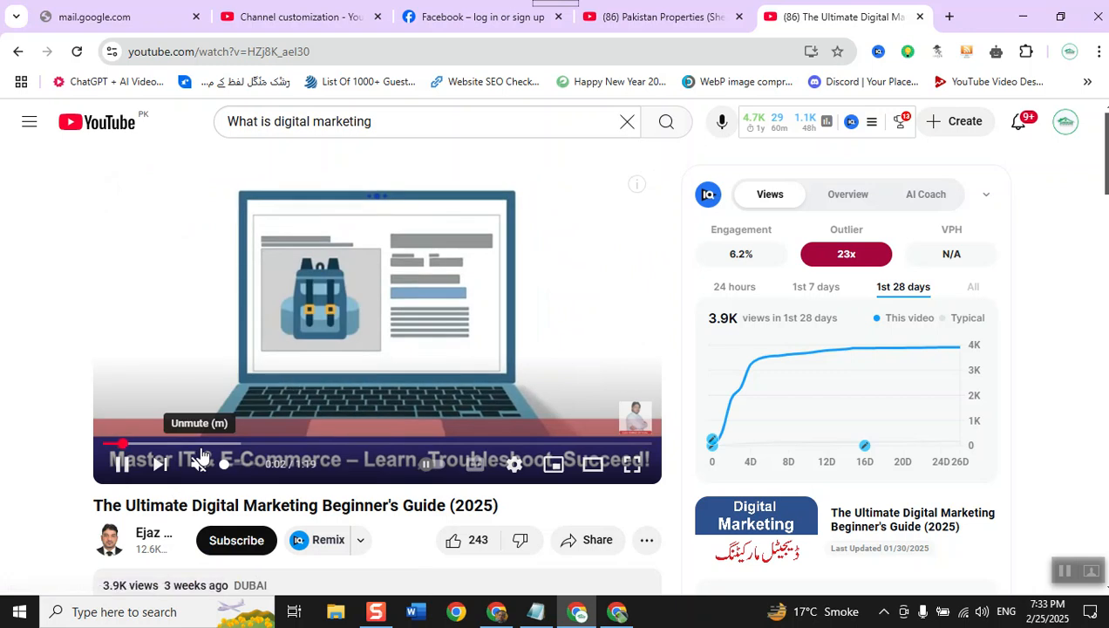
click(200, 464)
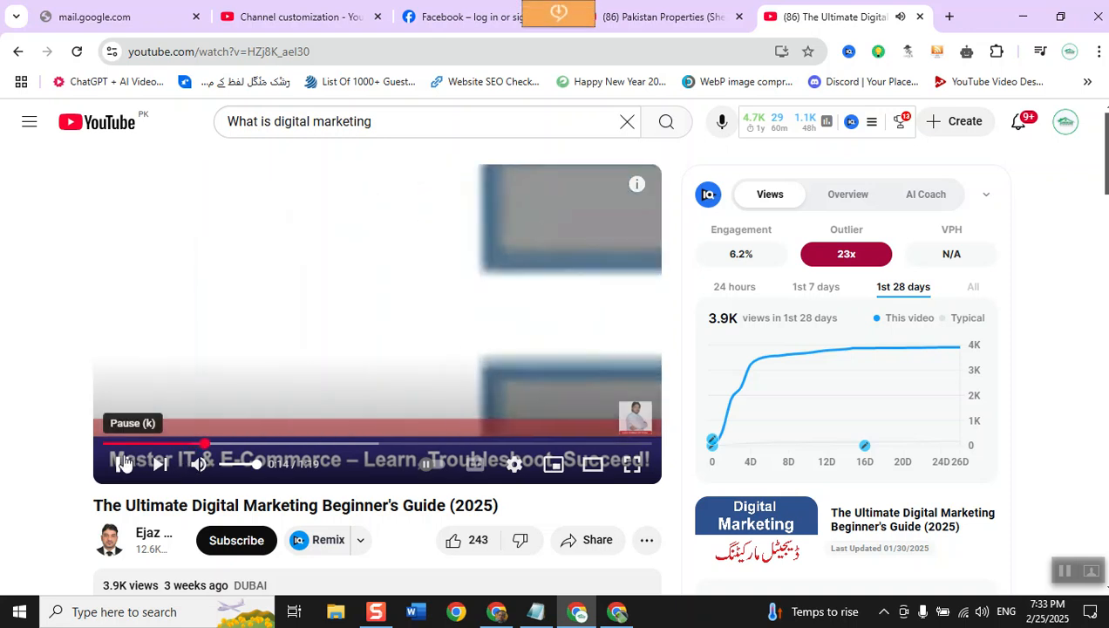
click(123, 464)
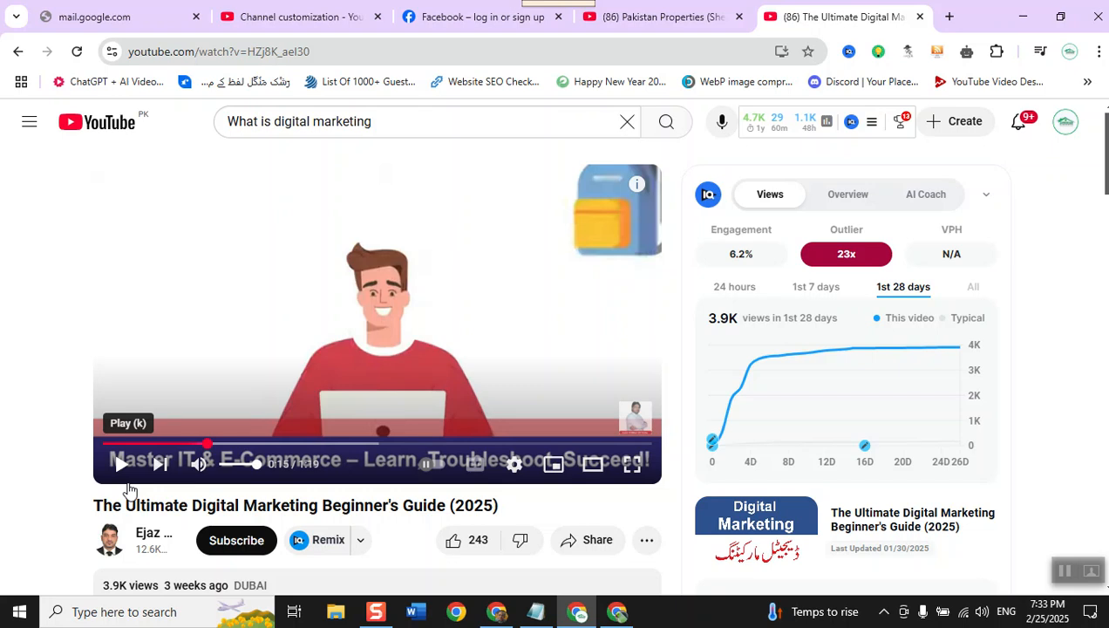
mouse_move(638, 428)
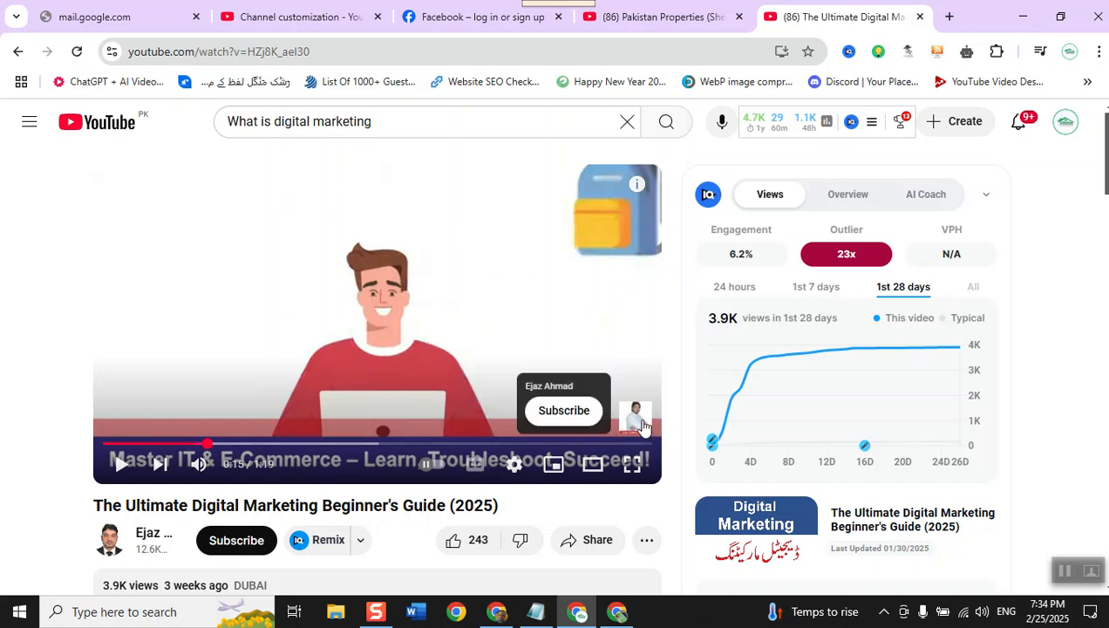
- Download the paused video with RealPlayer's Smart Download at 720p
mouse_move(560, 13)
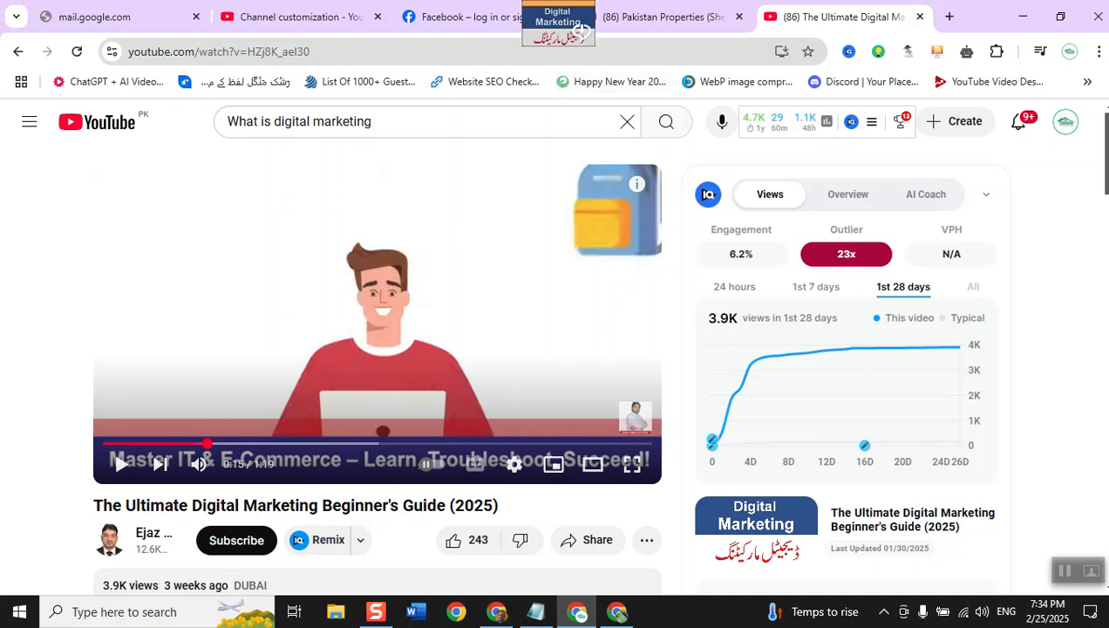
click(565, 39)
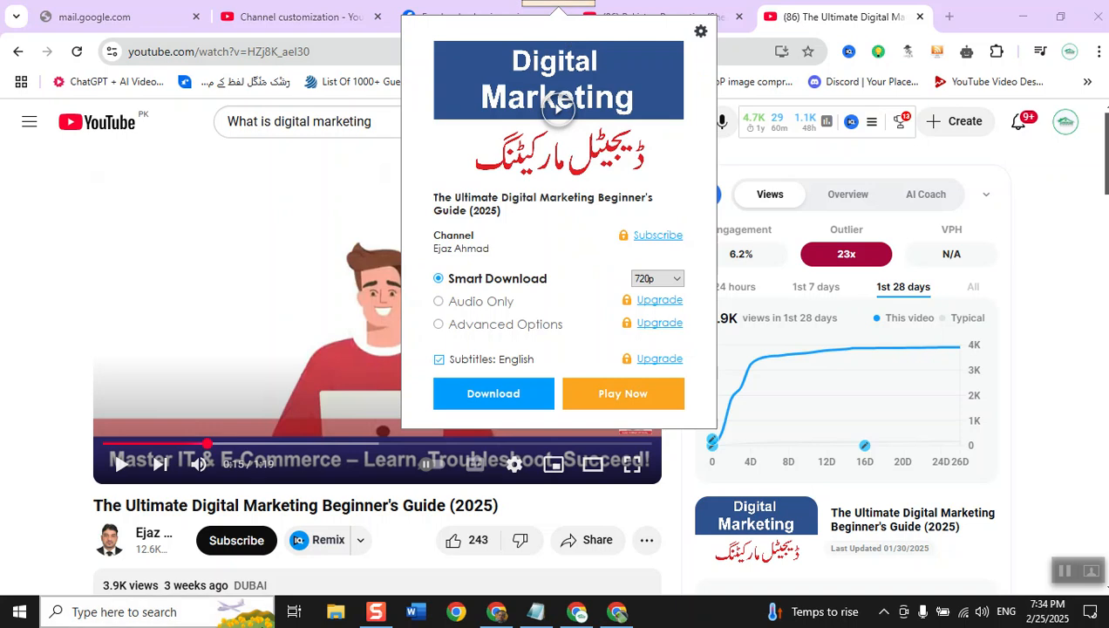
click(491, 400)
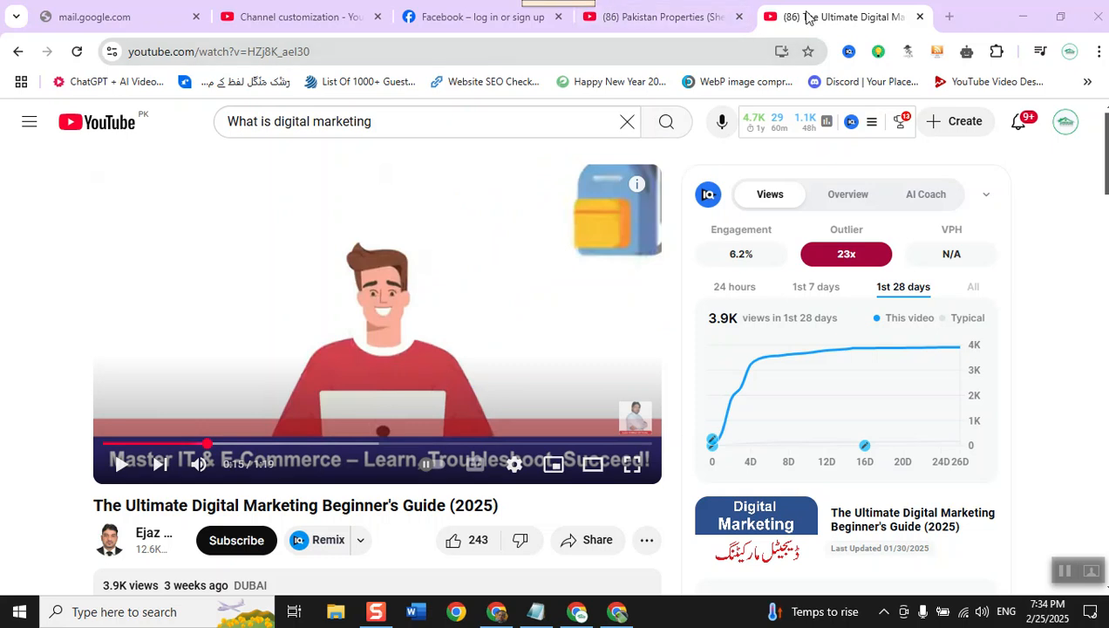
mouse_move(806, 18)
mouse_down()
mouse_move(779, 50)
mouse_move(705, 602)
mouse_move(693, 602)
mouse_move(784, 16)
mouse_up()
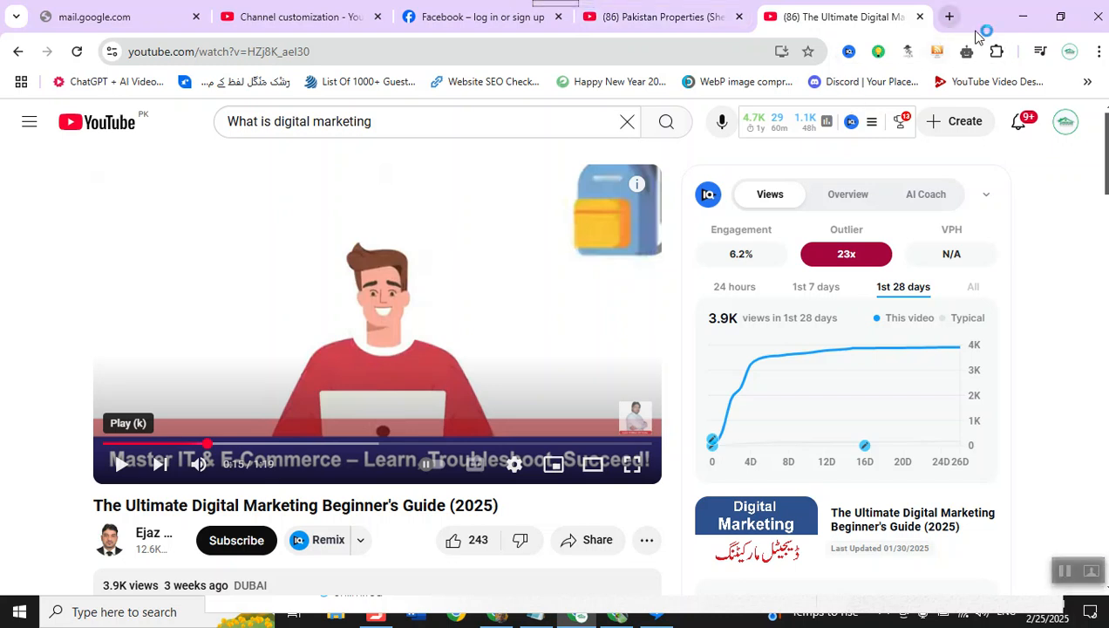
- Minimize the browser windows and the RealPlayer Downloader to show the desktop
click(1022, 17)
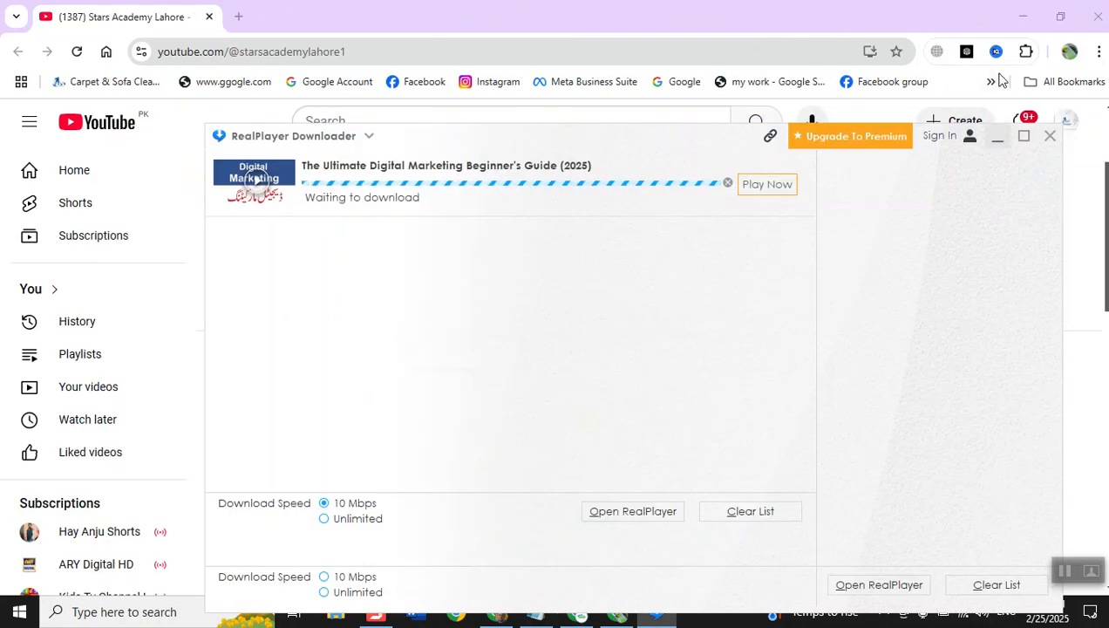
click(1023, 16)
click(1022, 17)
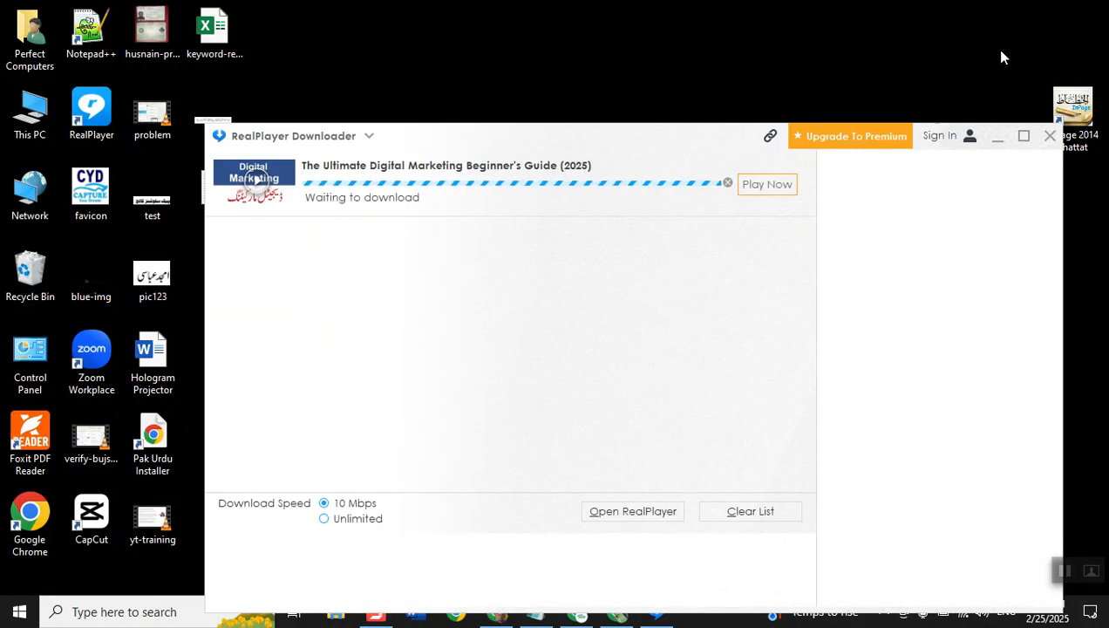
click(998, 137)
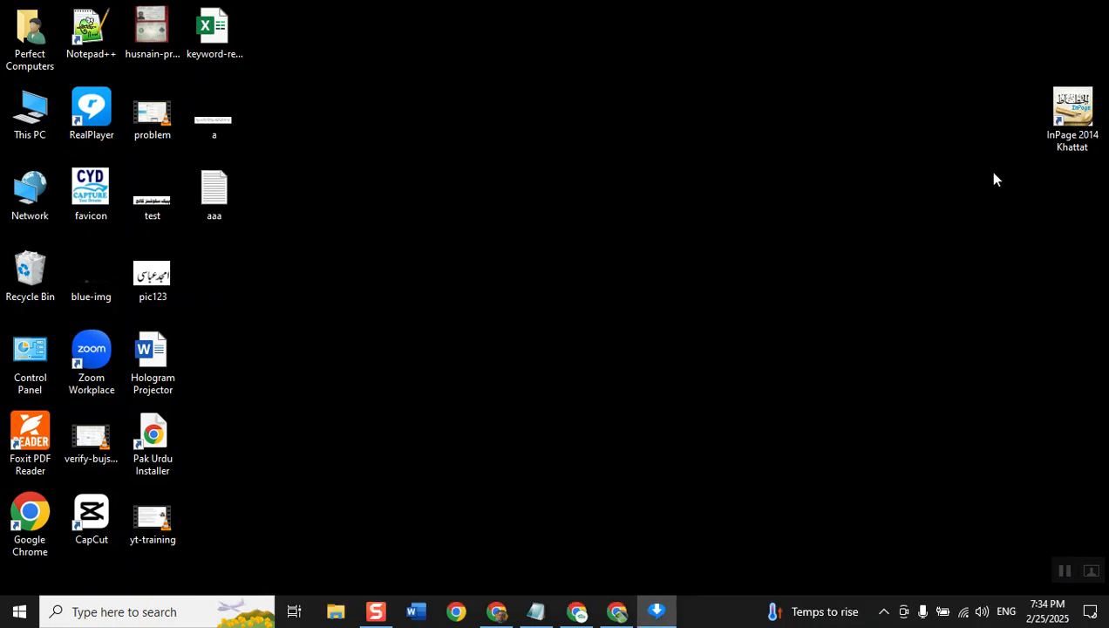
- Review the options RealPlayer offers from its background icon and dismiss them without choosing any
click(883, 611)
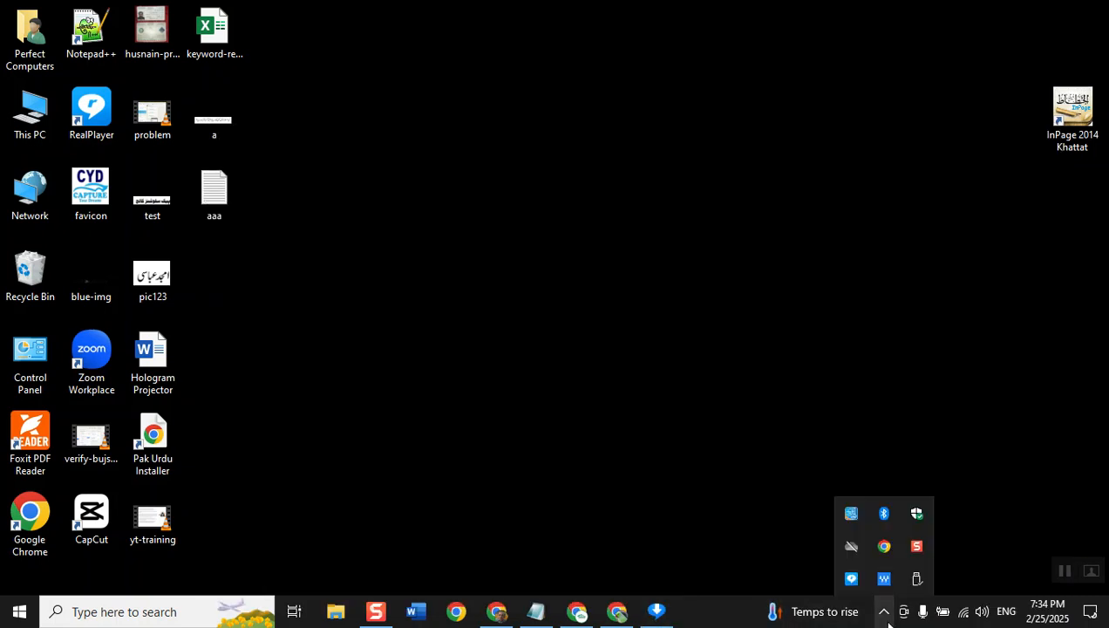
right_click(858, 587)
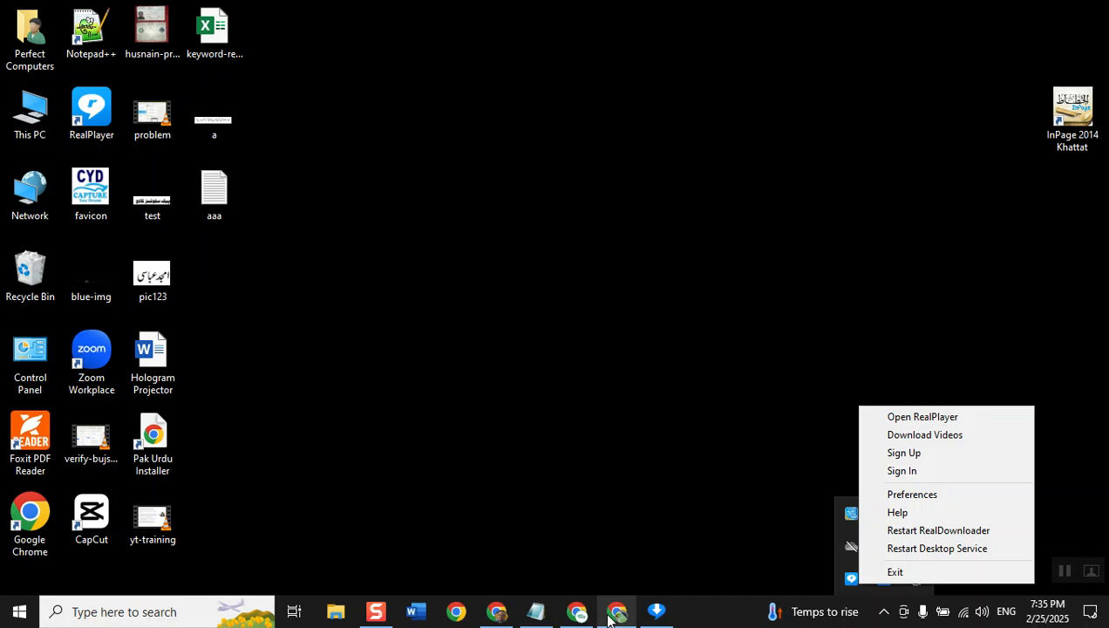
mouse_move(609, 619)
click(549, 379)
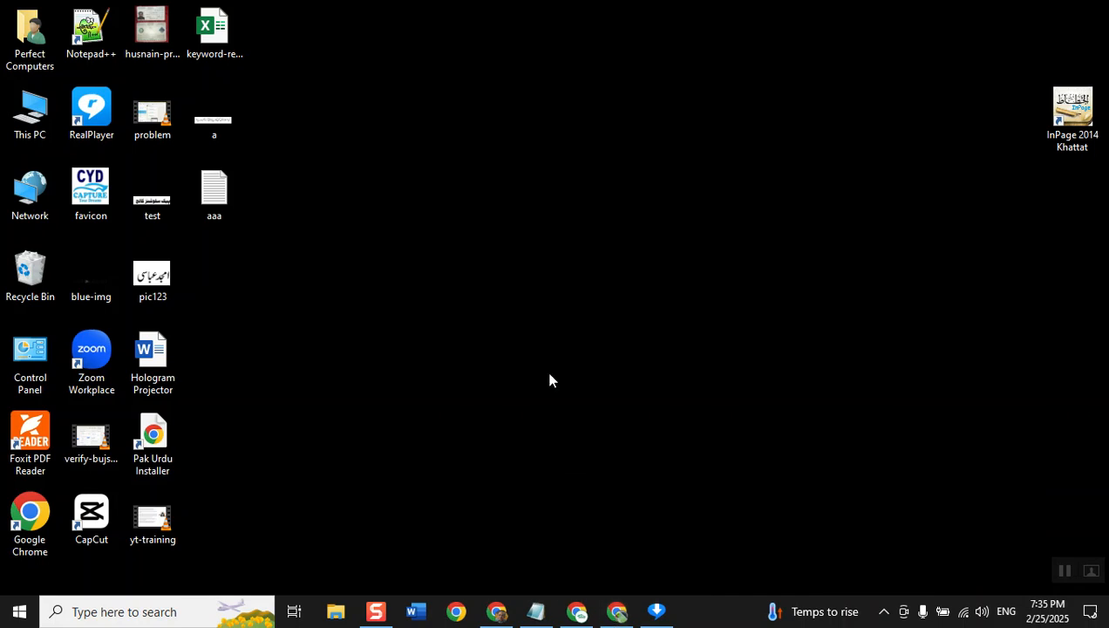